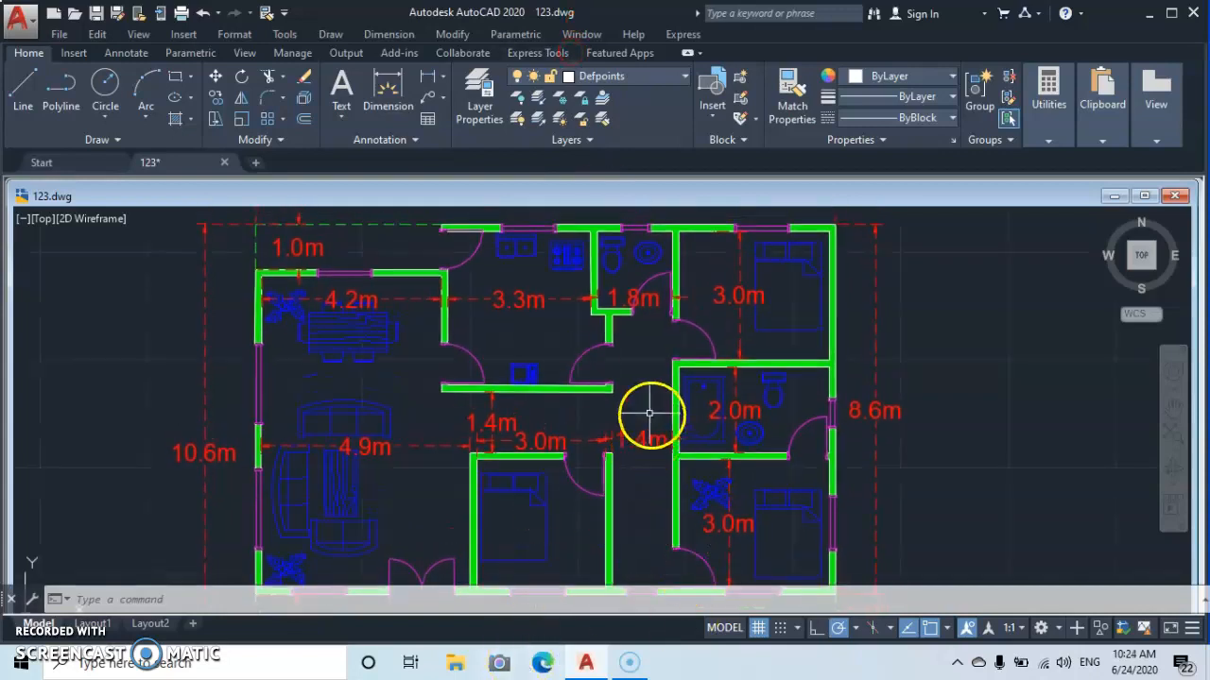
Step: Make the label layer the current layer
{"action": "scroll", "coordinate": [649, 413], "scroll_direction": "down", "scroll_amount": 2}
{"action": "middle_click_drag", "start_coordinate": [649, 413], "coordinate": [603, 398]}
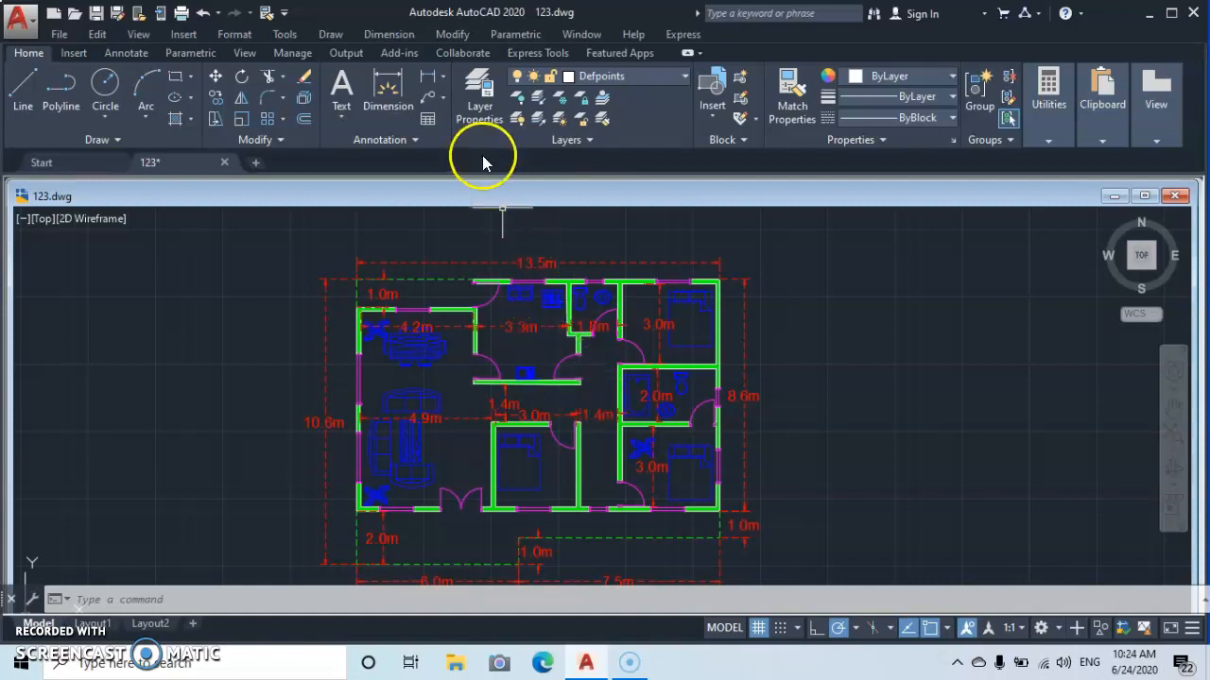
{"action": "left_click", "coordinate": [684, 78]}
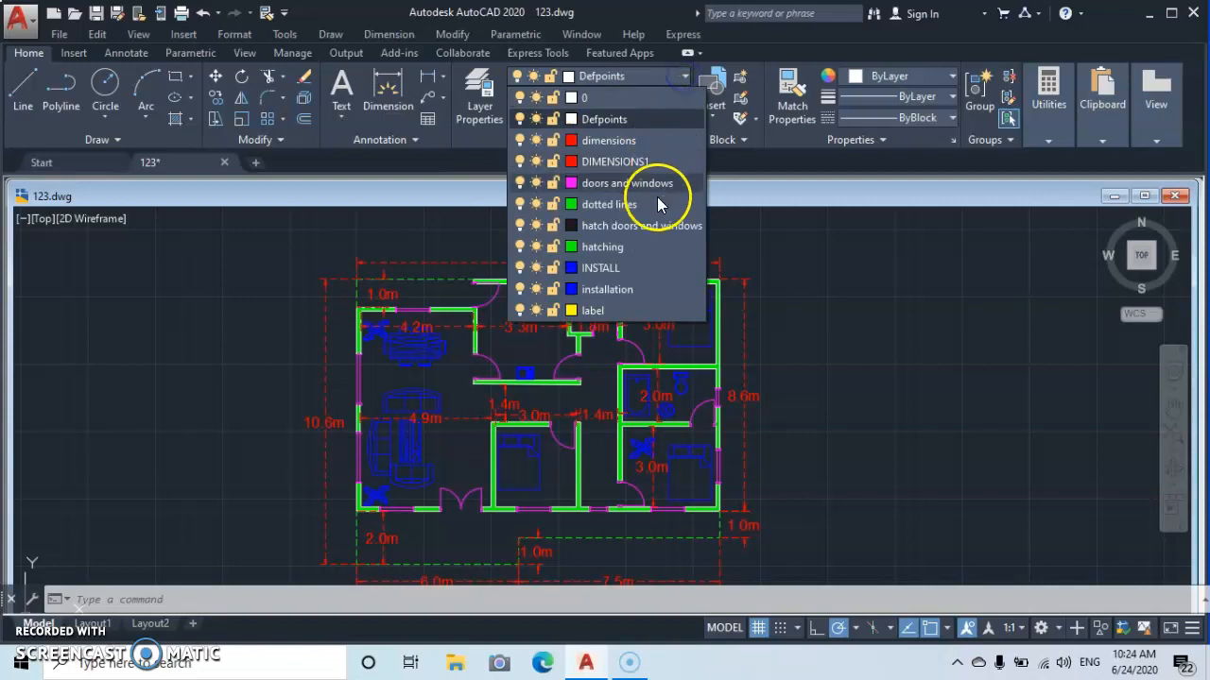
{"action": "left_click", "coordinate": [612, 310]}
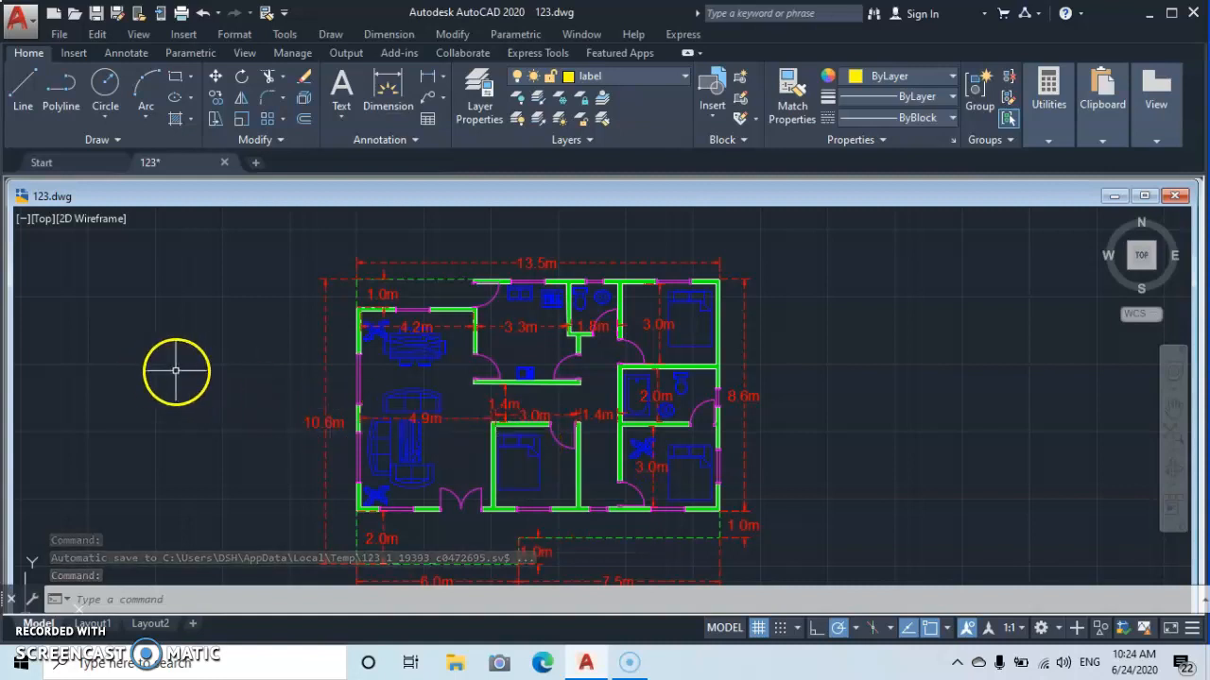
Step: Draw a vertical construction line through the floor plan's lower-left outer wall corner
{"action": "left_click", "coordinate": [117, 138]}
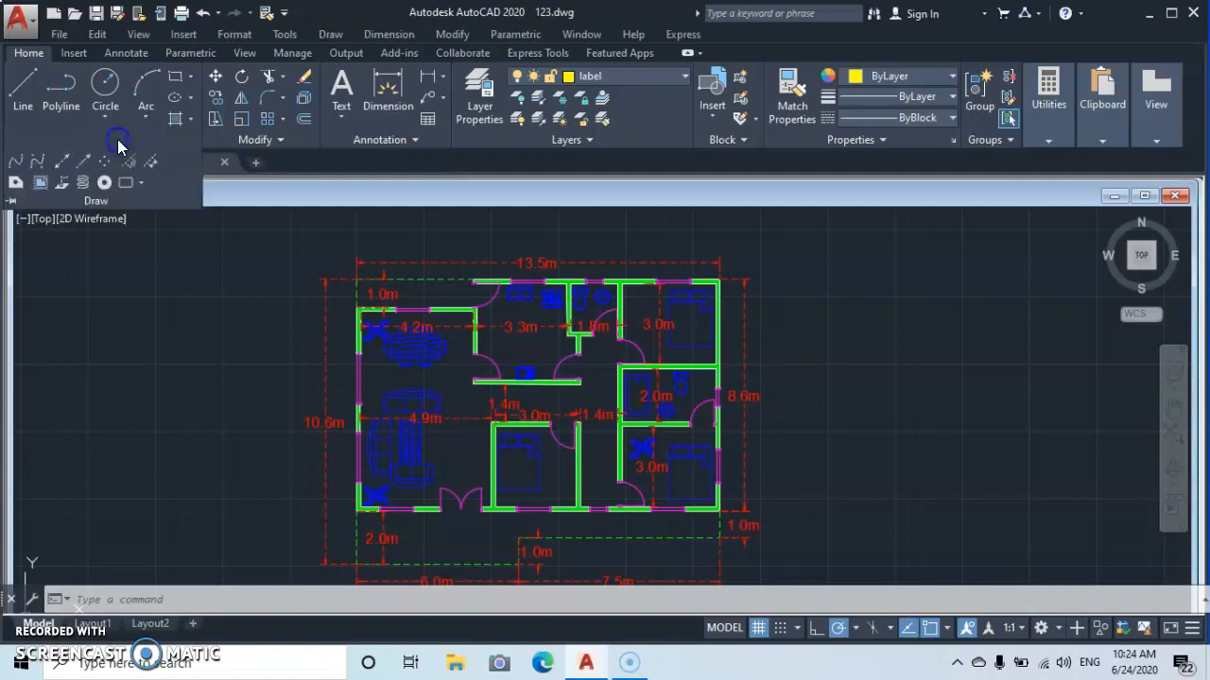
{"action": "left_click", "coordinate": [61, 162]}
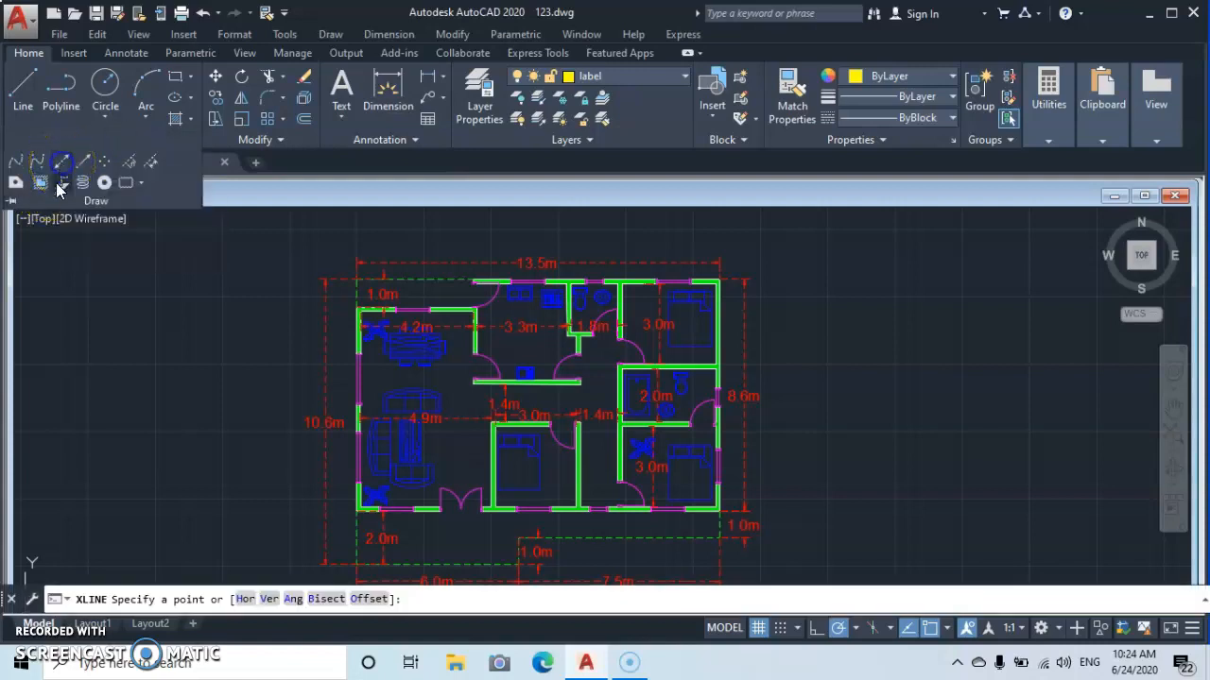
{"action": "left_click", "coordinate": [380, 518]}
{"action": "middle_click_drag", "start_coordinate": [381, 518], "coordinate": [346, 472]}
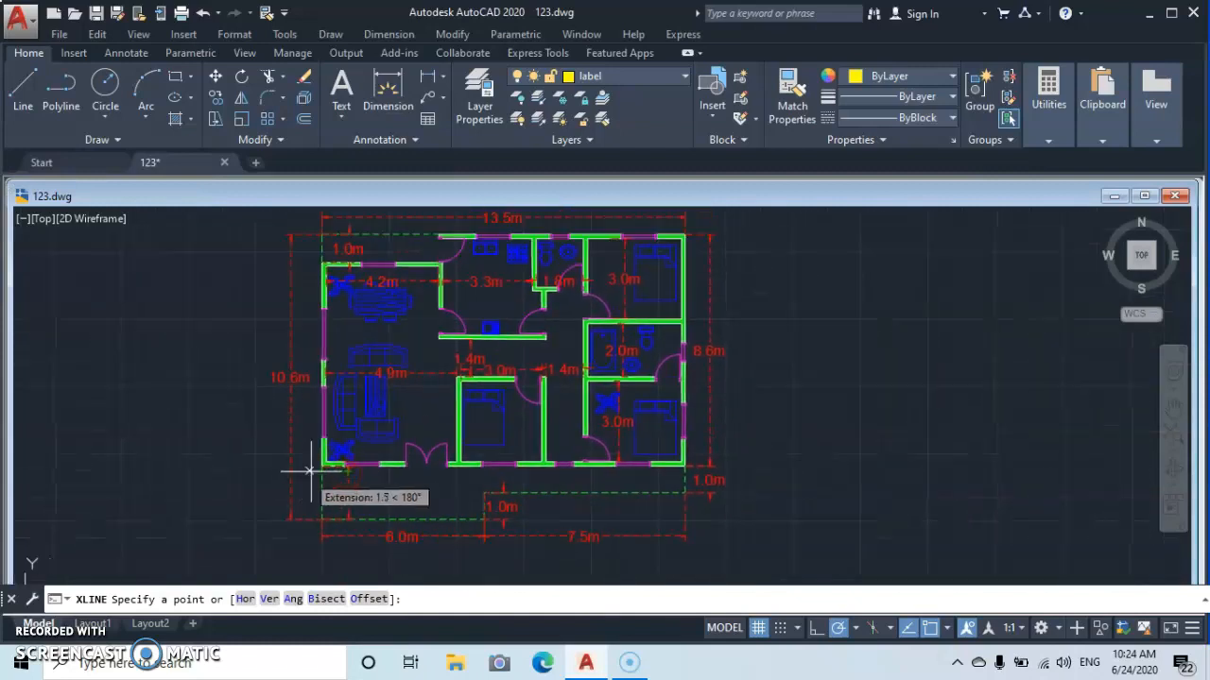
{"action": "left_click", "coordinate": [322, 463]}
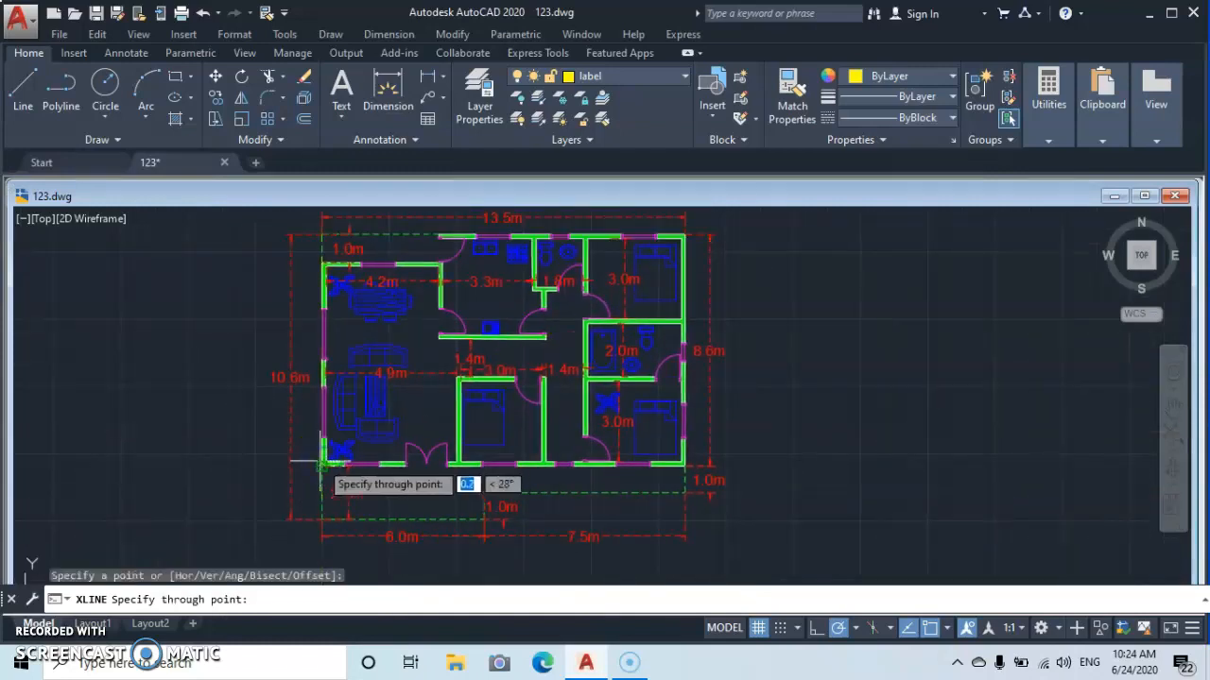
{"action": "left_click", "coordinate": [323, 494]}
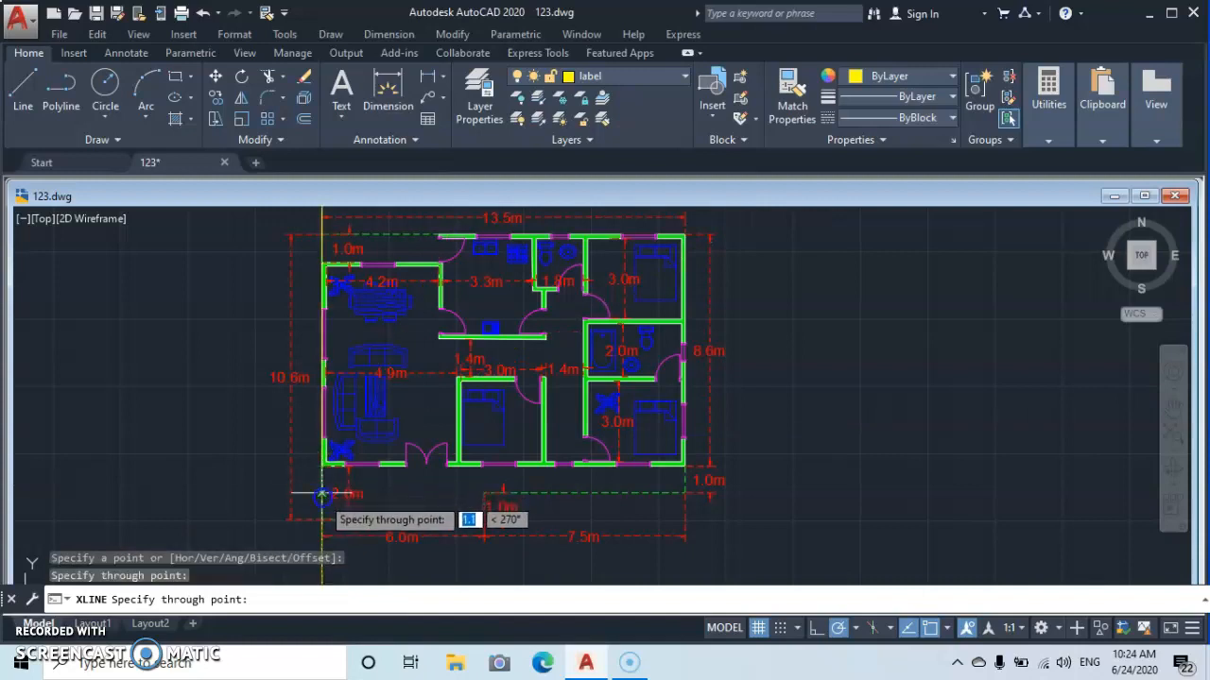
{"action": "key", "text": "Escape"}
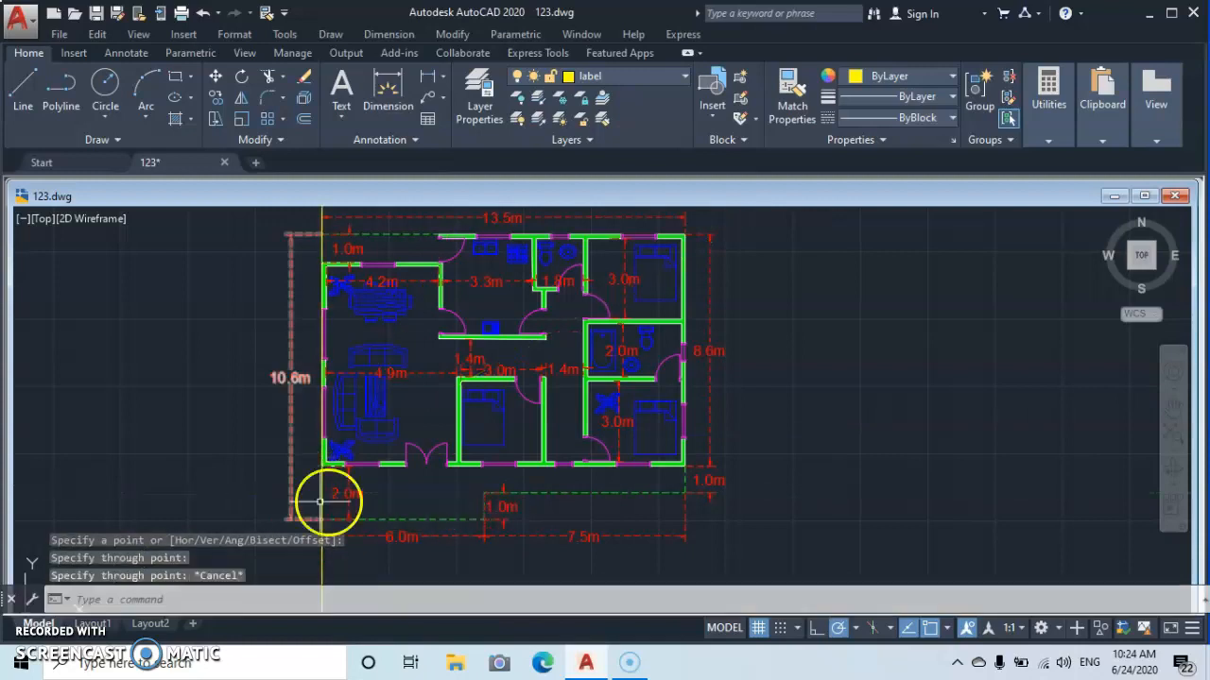
Step: Copy the vertical construction line to the left edges of the first front window, the double door and the next two front windows
{"action": "scroll", "coordinate": [567, 425], "scroll_direction": "up", "scroll_amount": 4}
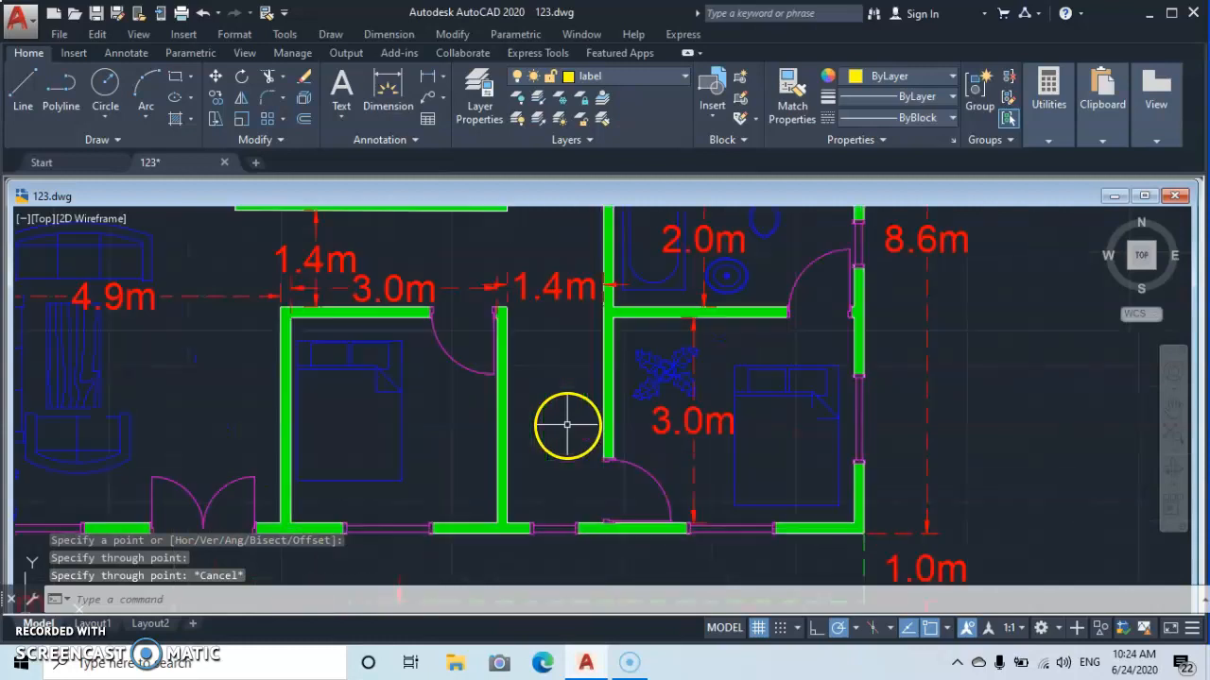
{"action": "middle_click_drag", "start_coordinate": [568, 477], "coordinate": [613, 459]}
{"action": "scroll", "coordinate": [728, 384], "scroll_direction": "down", "scroll_amount": 4}
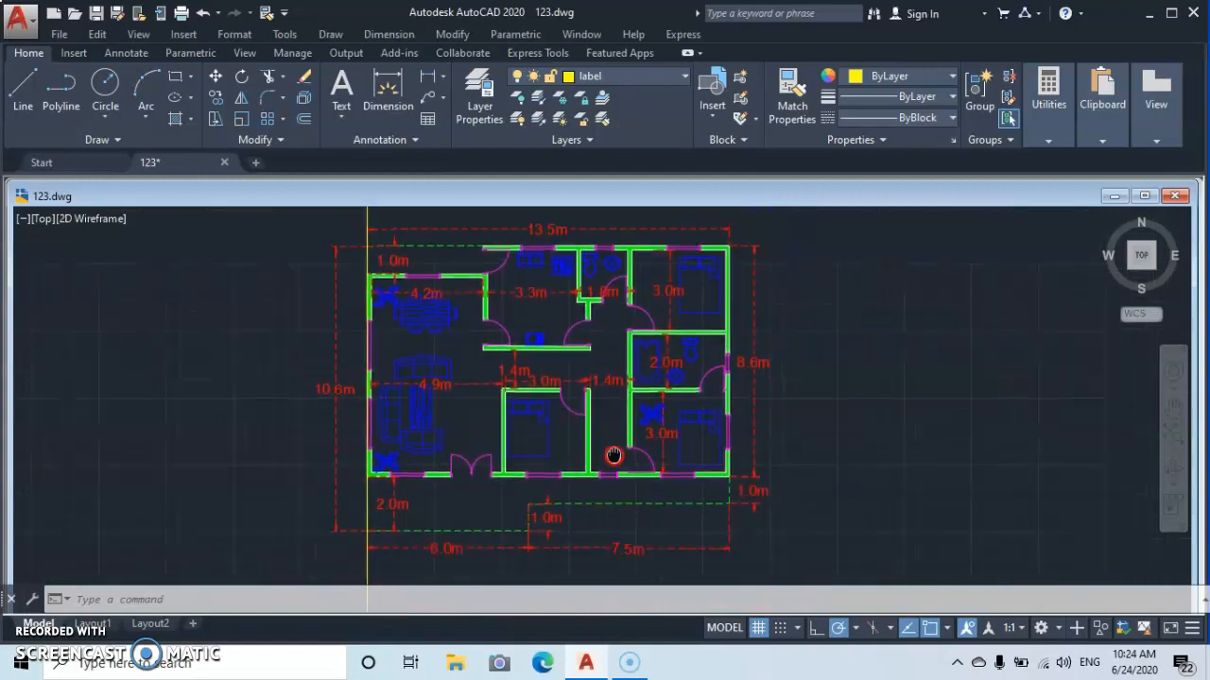
{"action": "scroll", "coordinate": [614, 450], "scroll_direction": "up", "scroll_amount": 2}
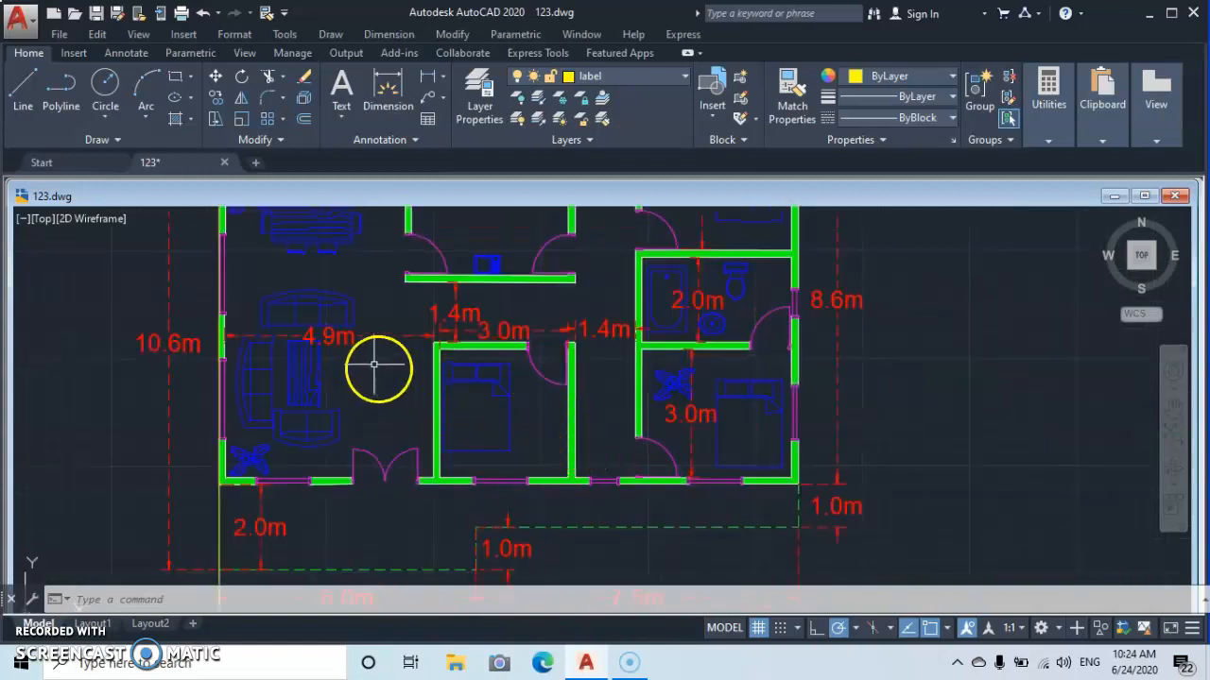
{"action": "left_click", "coordinate": [215, 99]}
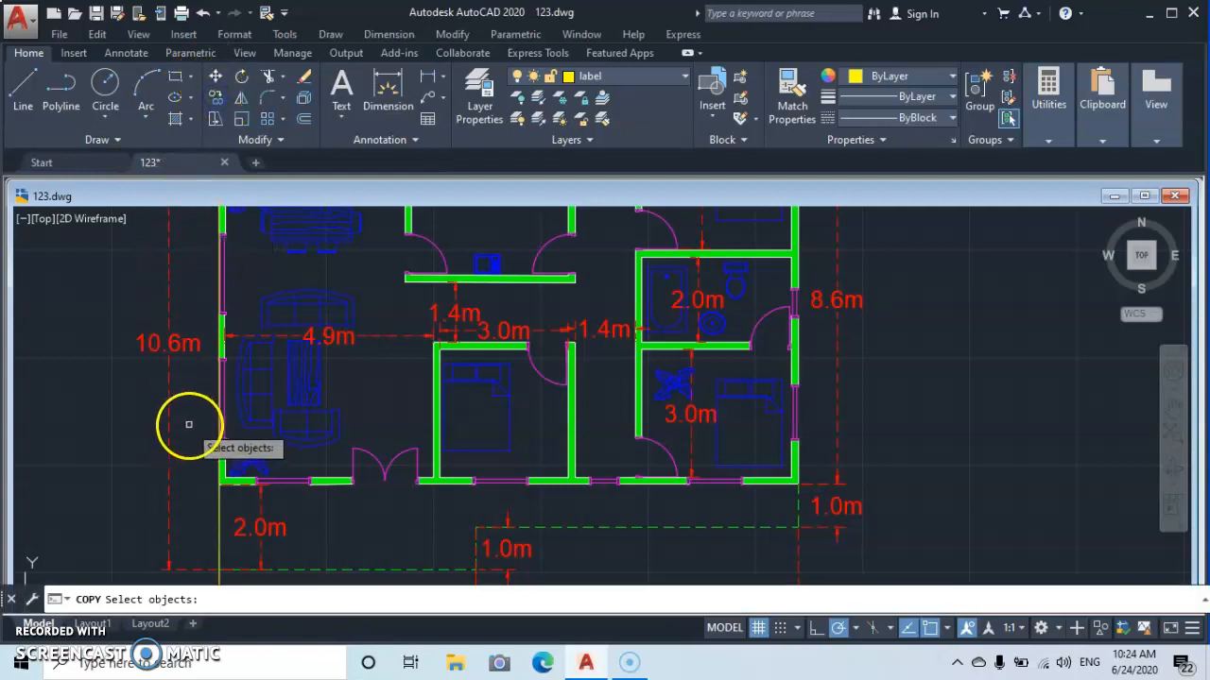
{"action": "left_click", "coordinate": [206, 493]}
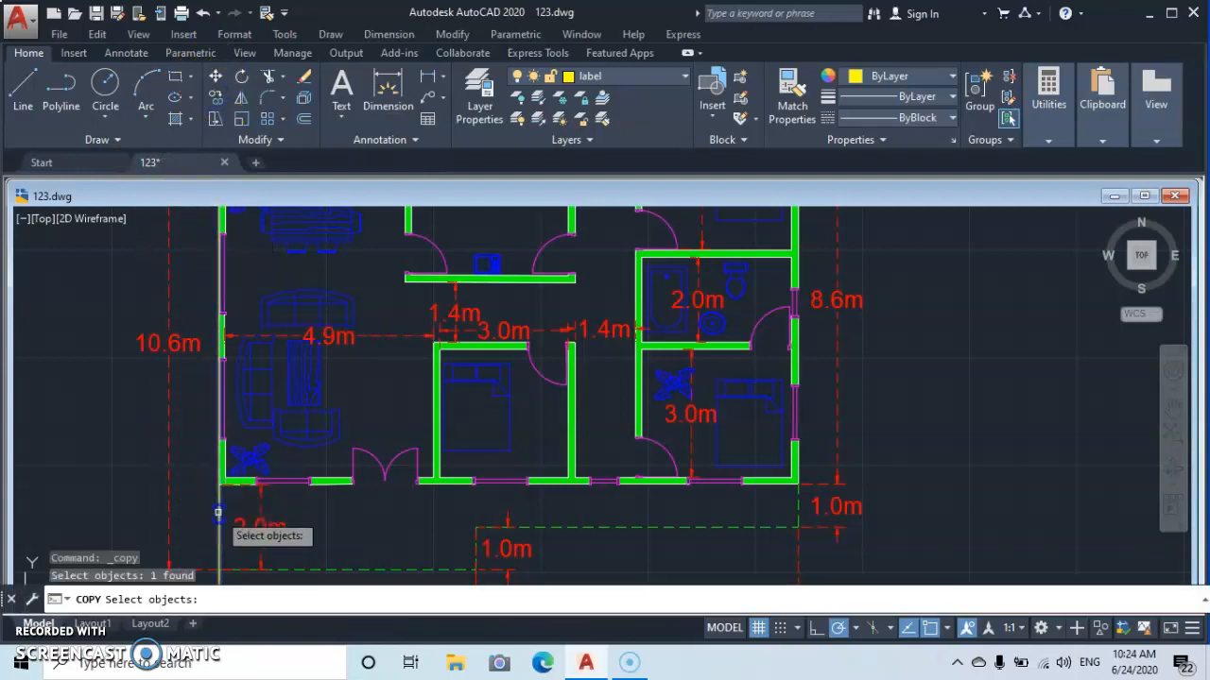
{"action": "key", "text": "Return"}
{"action": "left_click", "coordinate": [219, 499]}
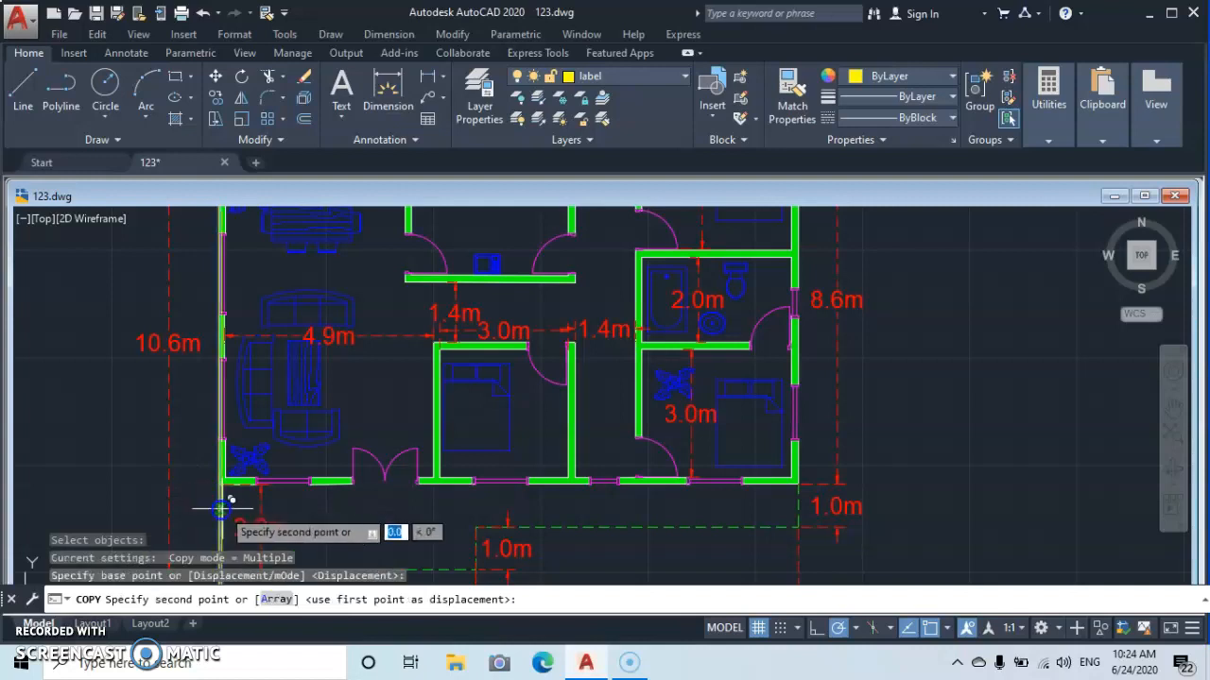
{"action": "scroll", "coordinate": [269, 501], "scroll_direction": "up", "scroll_amount": 2}
{"action": "scroll", "coordinate": [263, 488], "scroll_direction": "up", "scroll_amount": 3}
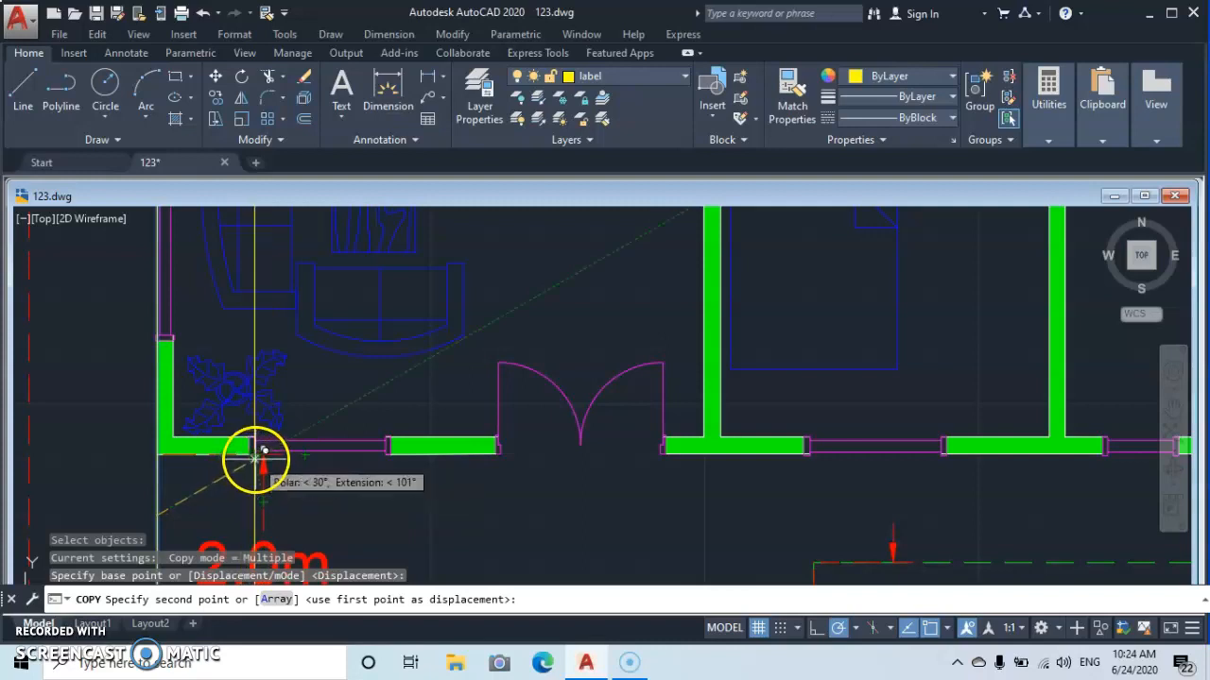
{"action": "left_click", "coordinate": [255, 453]}
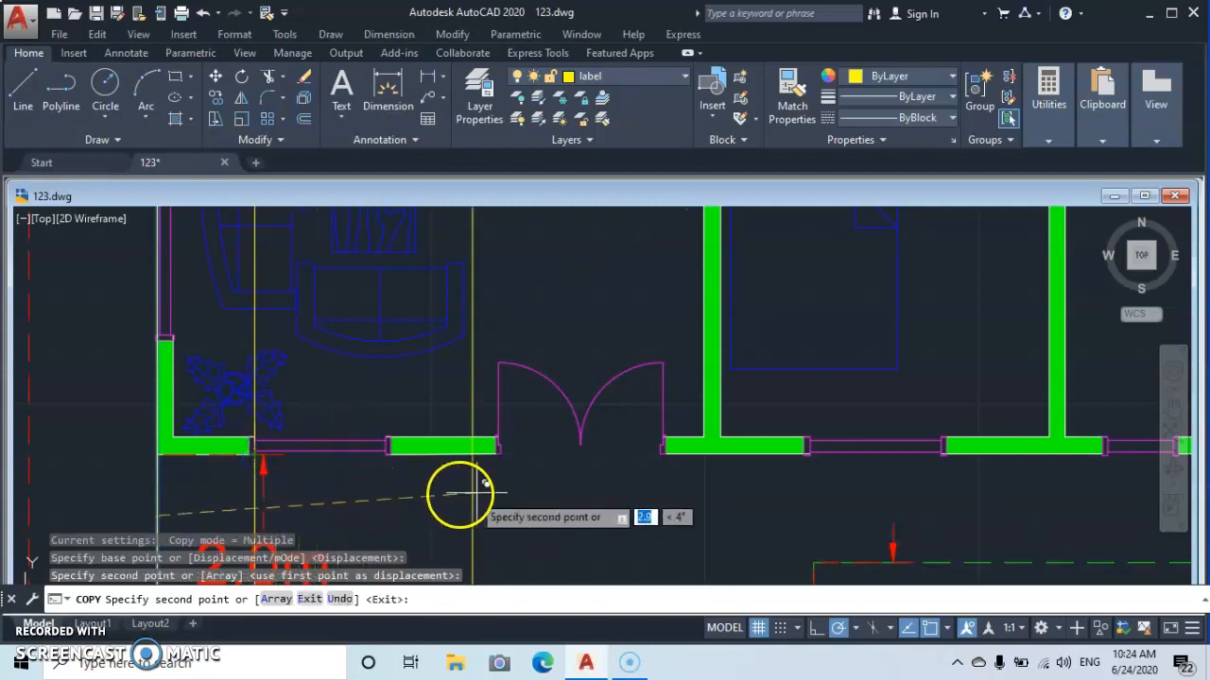
{"action": "left_click", "coordinate": [501, 451]}
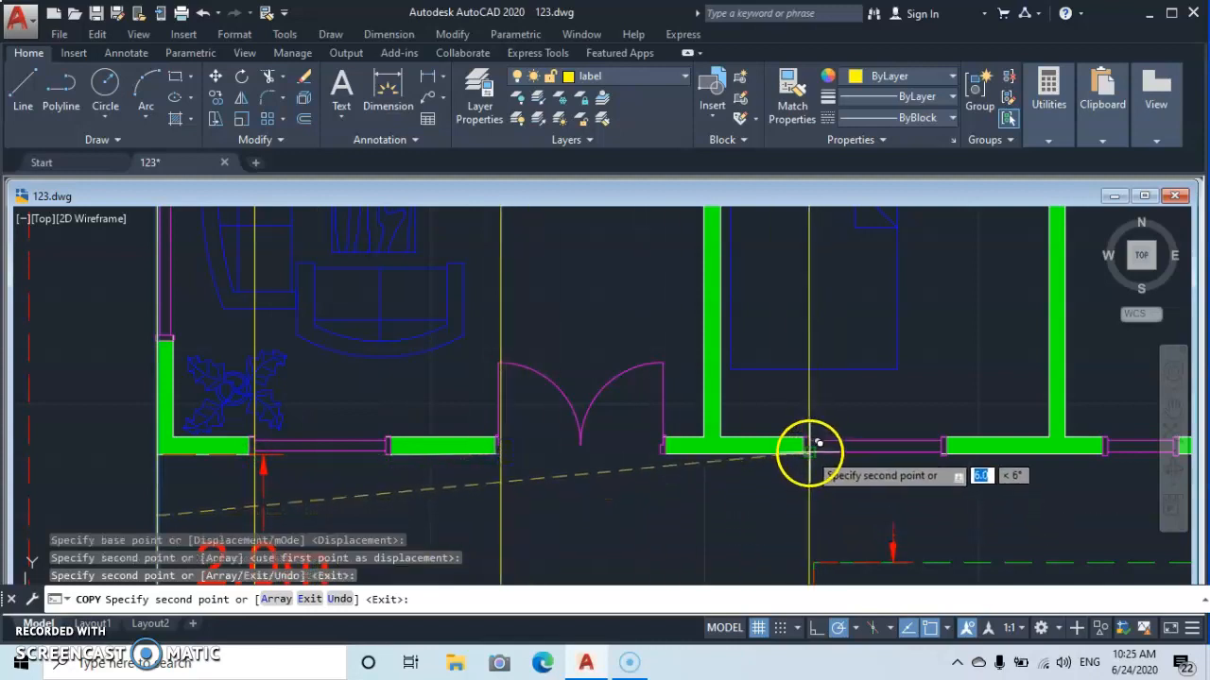
{"action": "left_click", "coordinate": [809, 444]}
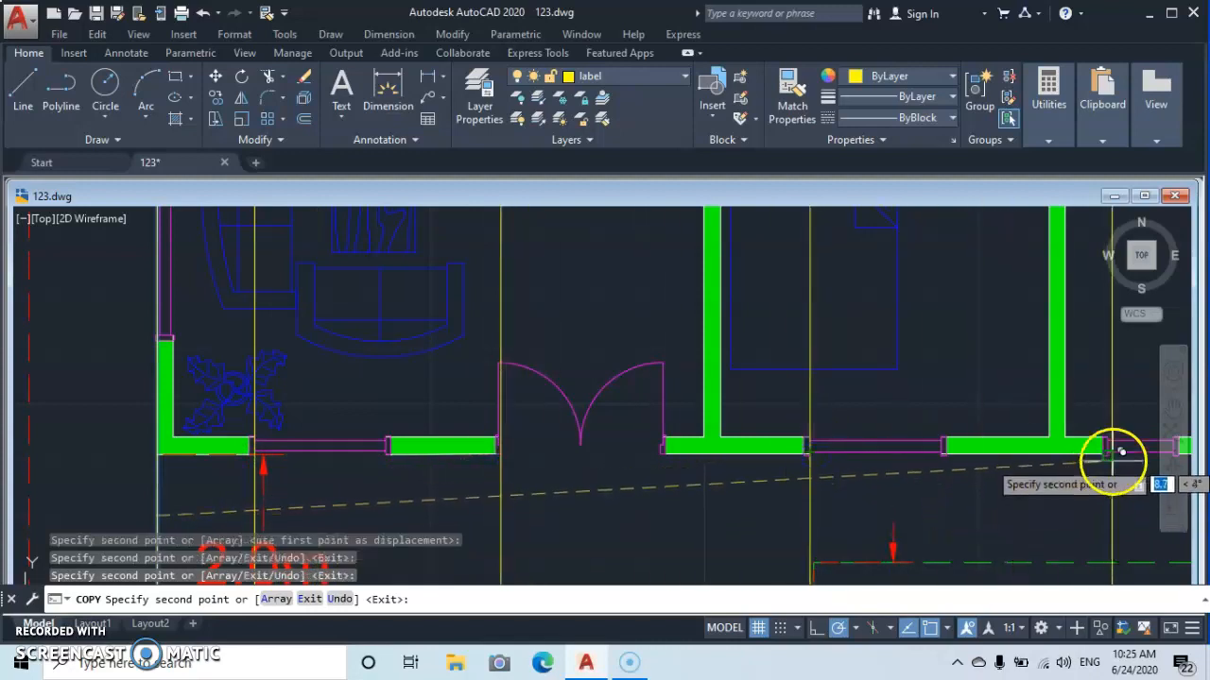
{"action": "left_click", "coordinate": [1114, 450]}
Step: Place further copies of the construction line at the last front window's left edge and the plan's lower-right outer corner
{"action": "mouse_move", "coordinate": [1118, 472]}
{"action": "middle_mouse_down"}
{"action": "mouse_move", "coordinate": [847, 499]}
{"action": "mouse_move", "coordinate": [414, 482]}
{"action": "middle_mouse_up"}
{"action": "scroll", "coordinate": [453, 477], "scroll_direction": "up", "scroll_amount": 2}
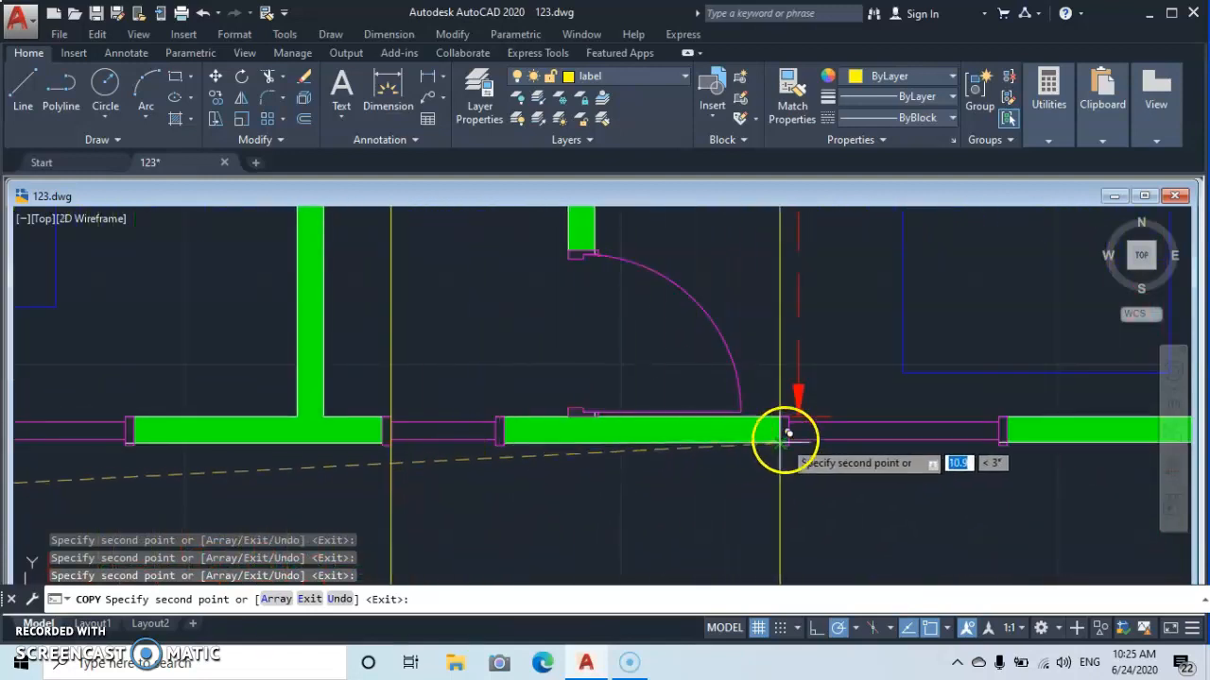
{"action": "left_click", "coordinate": [797, 433]}
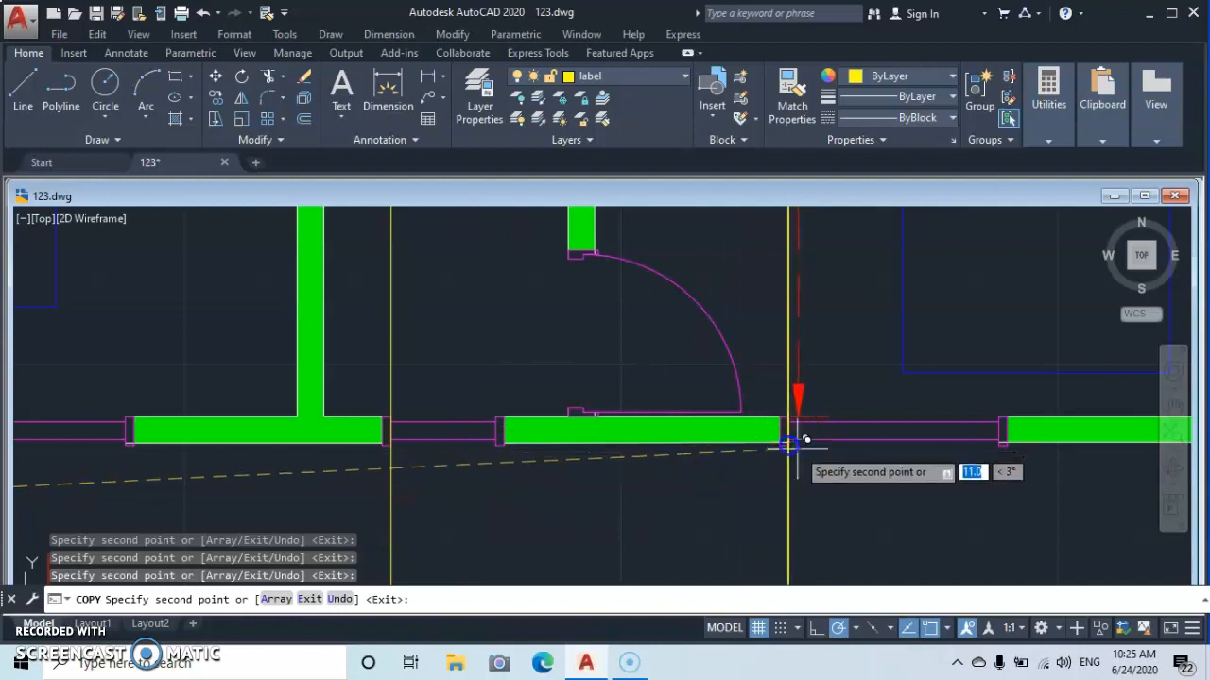
{"action": "middle_click_drag", "start_coordinate": [883, 486], "coordinate": [549, 505]}
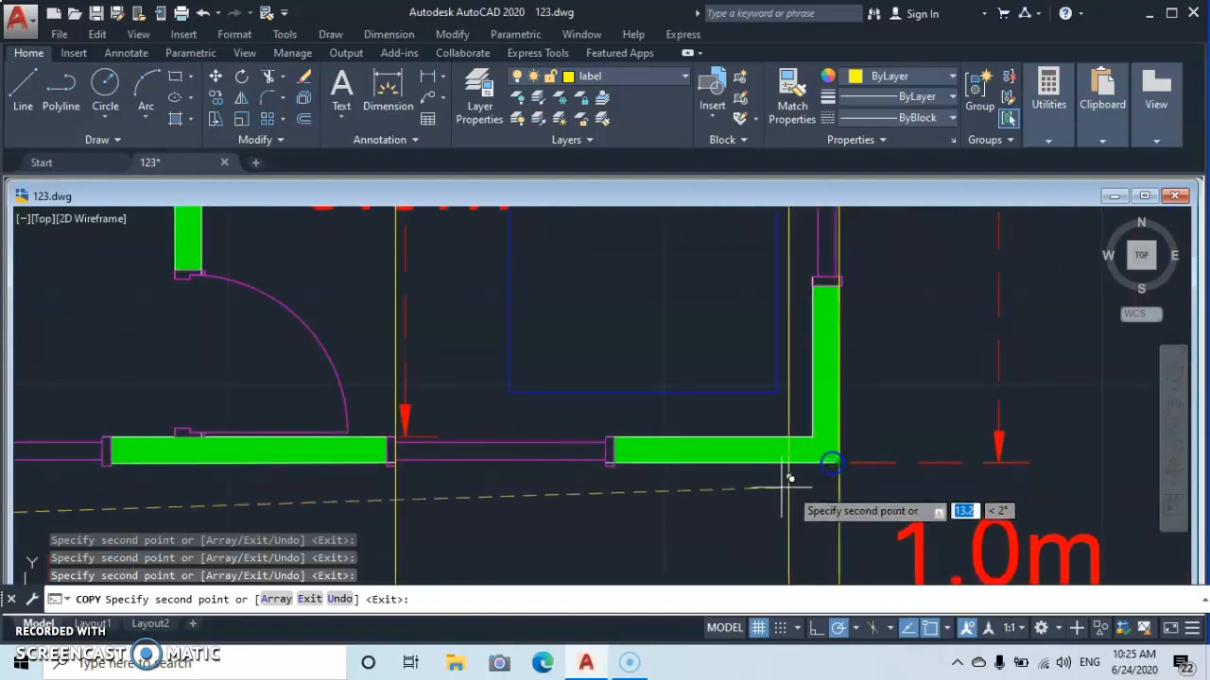
{"action": "key", "text": "Escape"}
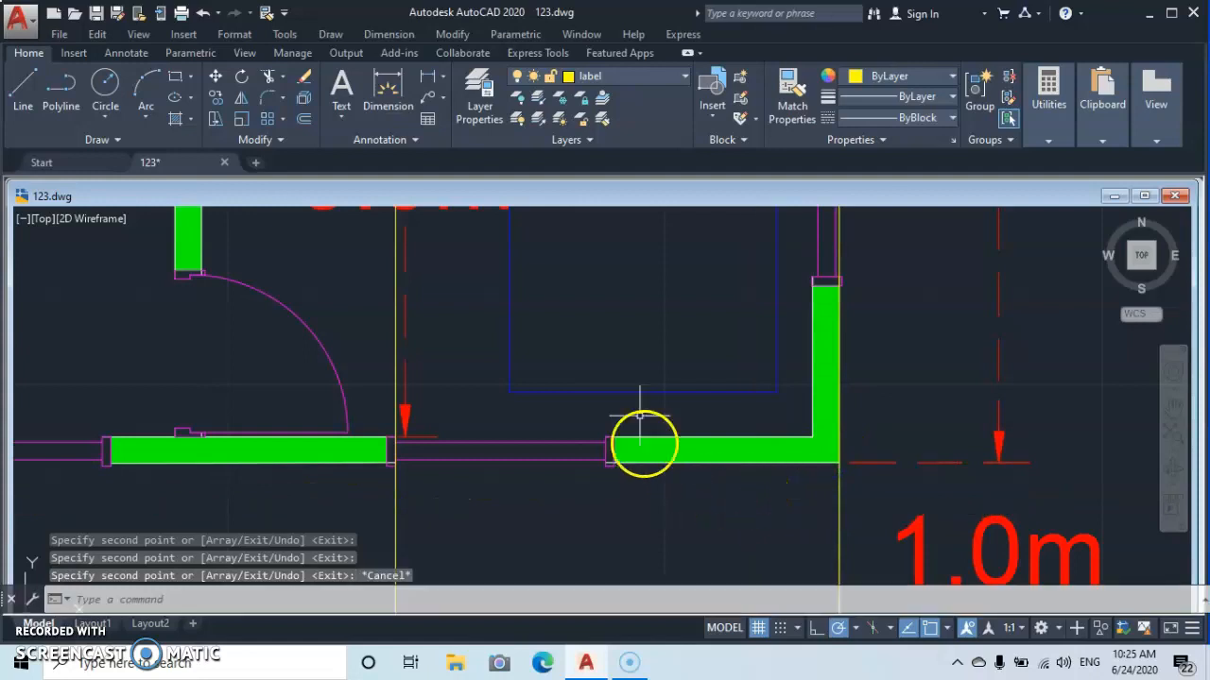
Step: Make Defpoints the current layer
{"action": "scroll", "coordinate": [641, 401], "scroll_direction": "down", "scroll_amount": 10}
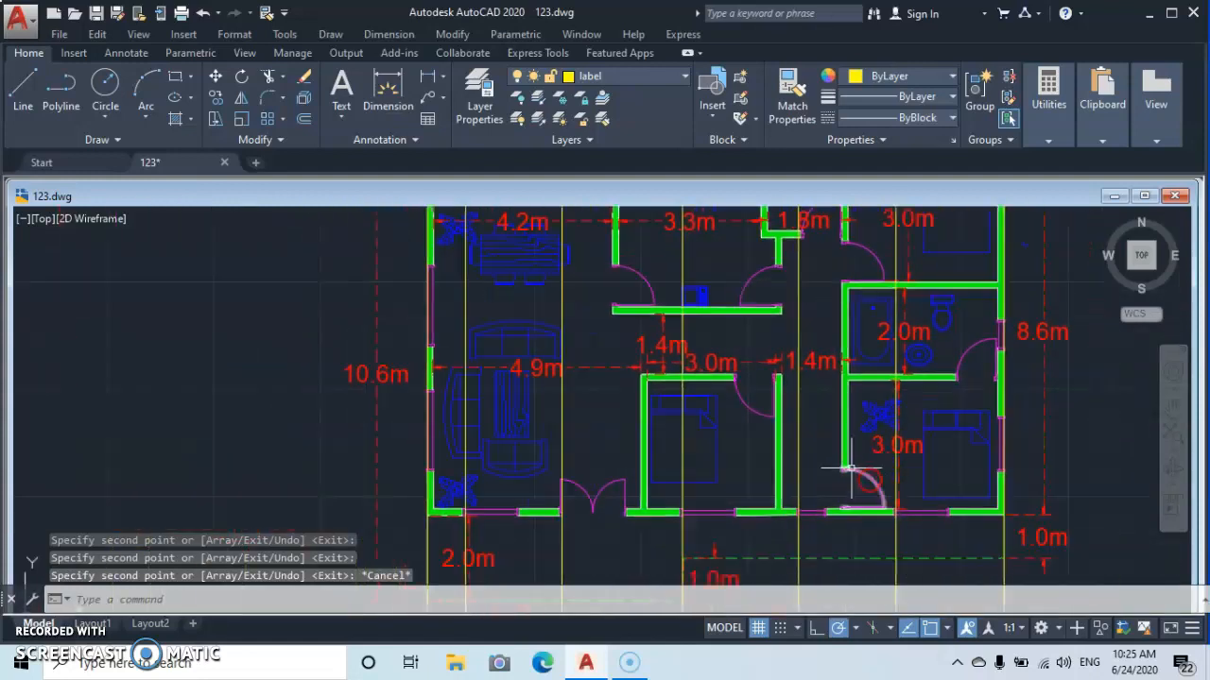
{"action": "mouse_move", "coordinate": [841, 461]}
{"action": "middle_mouse_down"}
{"action": "mouse_move", "coordinate": [804, 510]}
{"action": "mouse_move", "coordinate": [783, 444]}
{"action": "mouse_move", "coordinate": [742, 426]}
{"action": "mouse_move", "coordinate": [703, 526]}
{"action": "mouse_move", "coordinate": [734, 424]}
{"action": "mouse_move", "coordinate": [697, 476]}
{"action": "mouse_move", "coordinate": [662, 473]}
{"action": "mouse_move", "coordinate": [653, 450]}
{"action": "mouse_move", "coordinate": [652, 491]}
{"action": "mouse_move", "coordinate": [652, 470]}
{"action": "middle_mouse_up"}
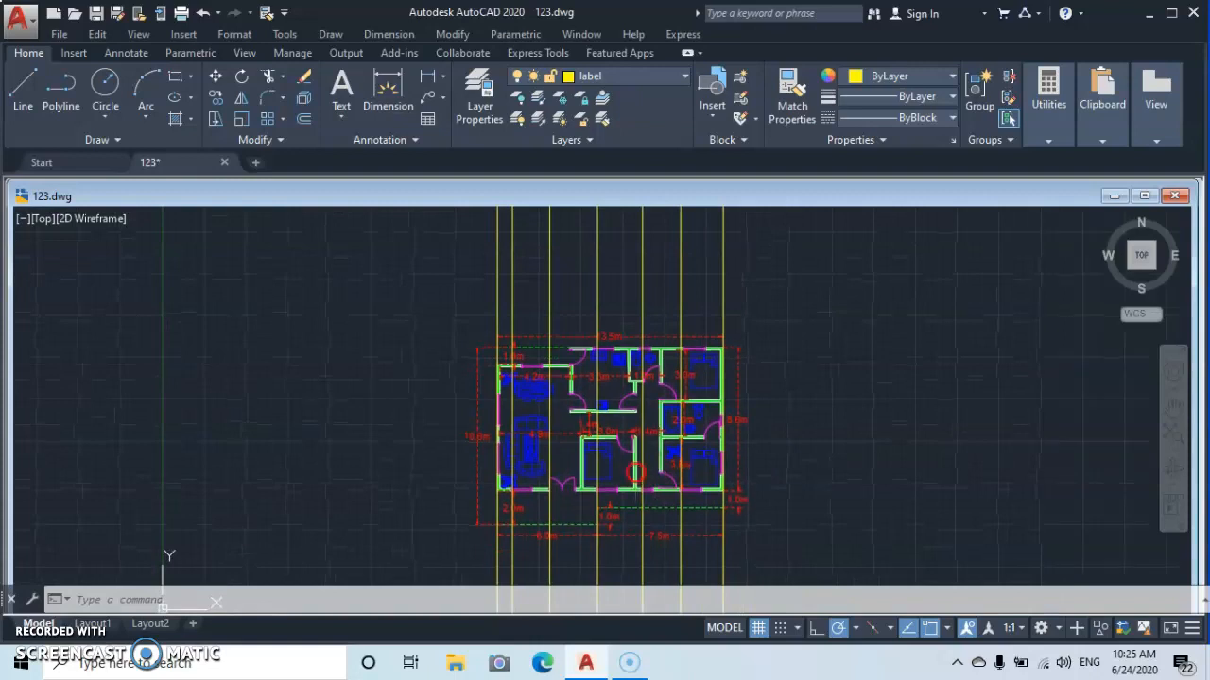
{"action": "scroll", "coordinate": [635, 471], "scroll_direction": "up", "scroll_amount": 2}
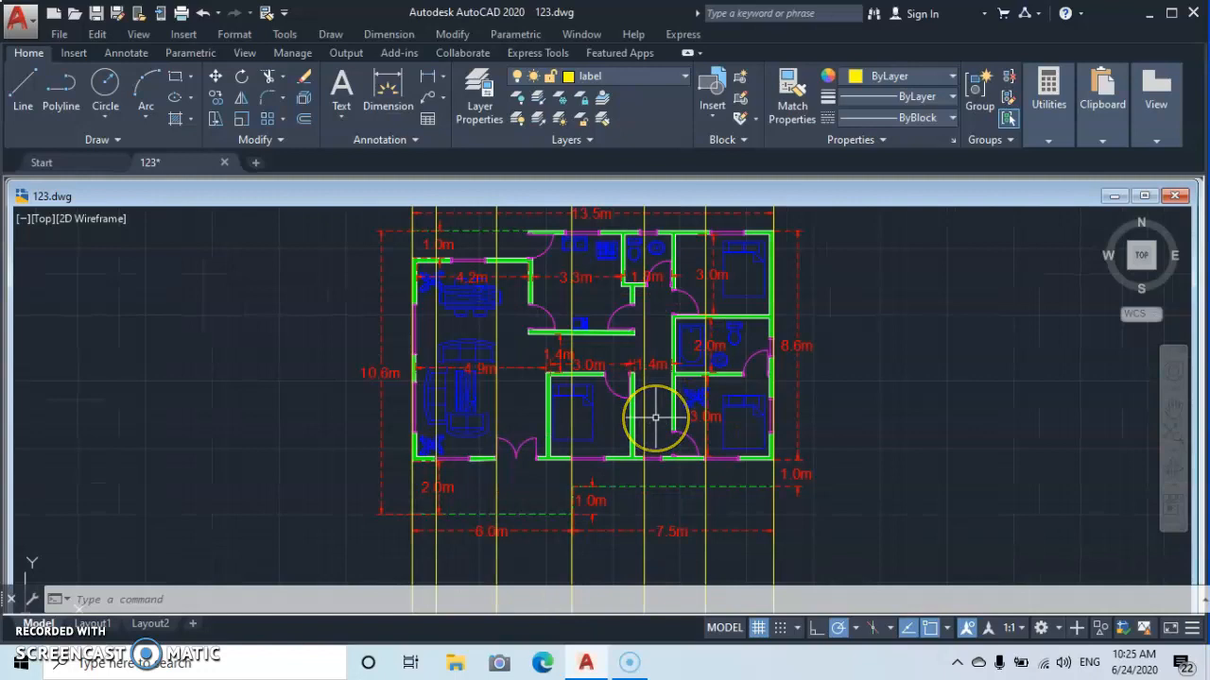
{"action": "scroll", "coordinate": [654, 417], "scroll_direction": "up", "scroll_amount": 2}
{"action": "scroll", "coordinate": [653, 416], "scroll_direction": "down", "scroll_amount": 3}
{"action": "mouse_move", "coordinate": [626, 454]}
{"action": "middle_mouse_down"}
{"action": "mouse_move", "coordinate": [602, 622]}
{"action": "mouse_move", "coordinate": [616, 600]}
{"action": "middle_mouse_up"}
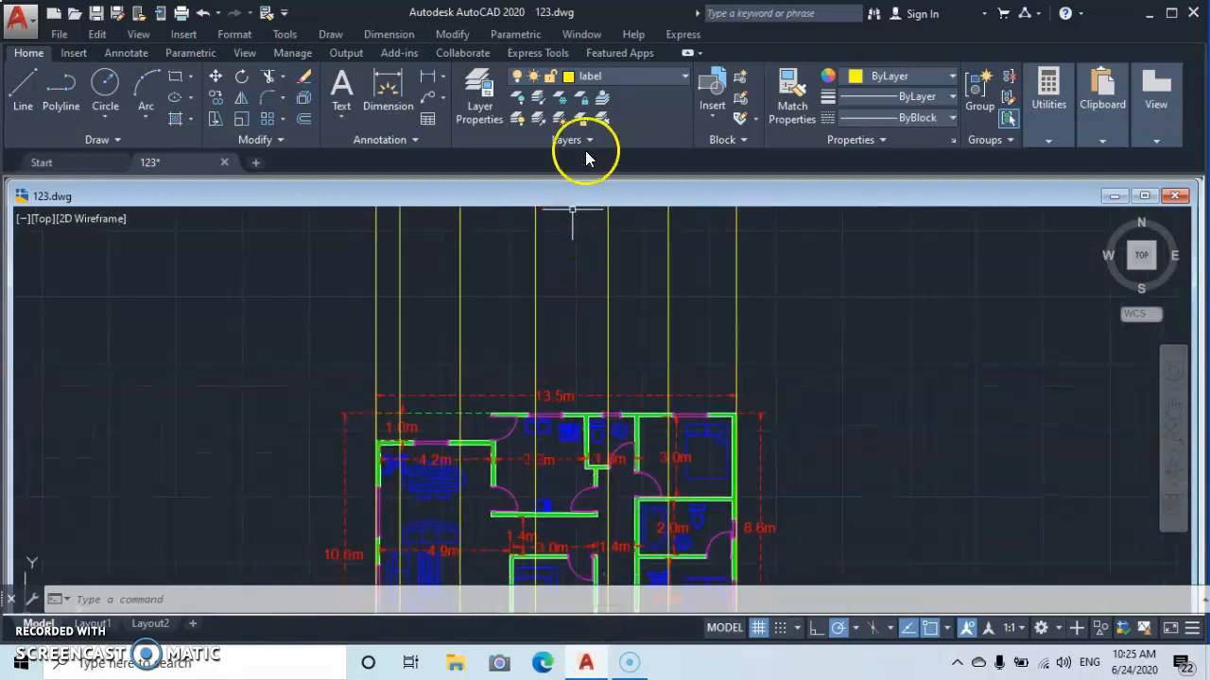
{"action": "left_click", "coordinate": [684, 78]}
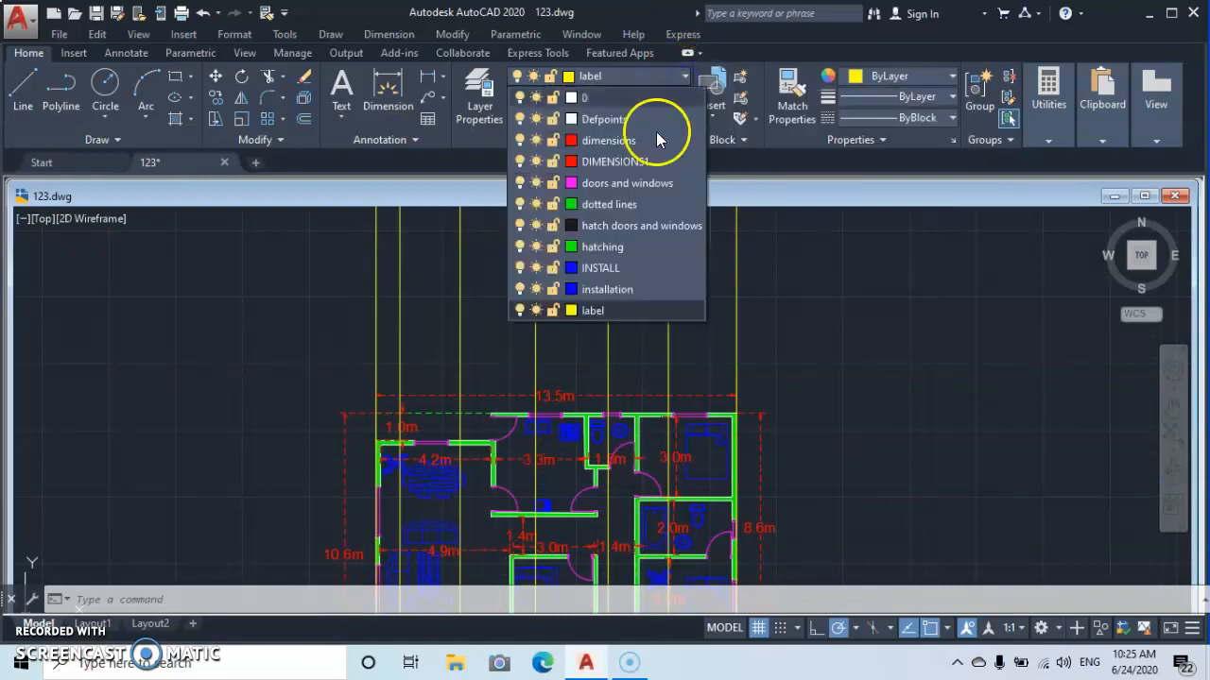
{"action": "left_click", "coordinate": [605, 119]}
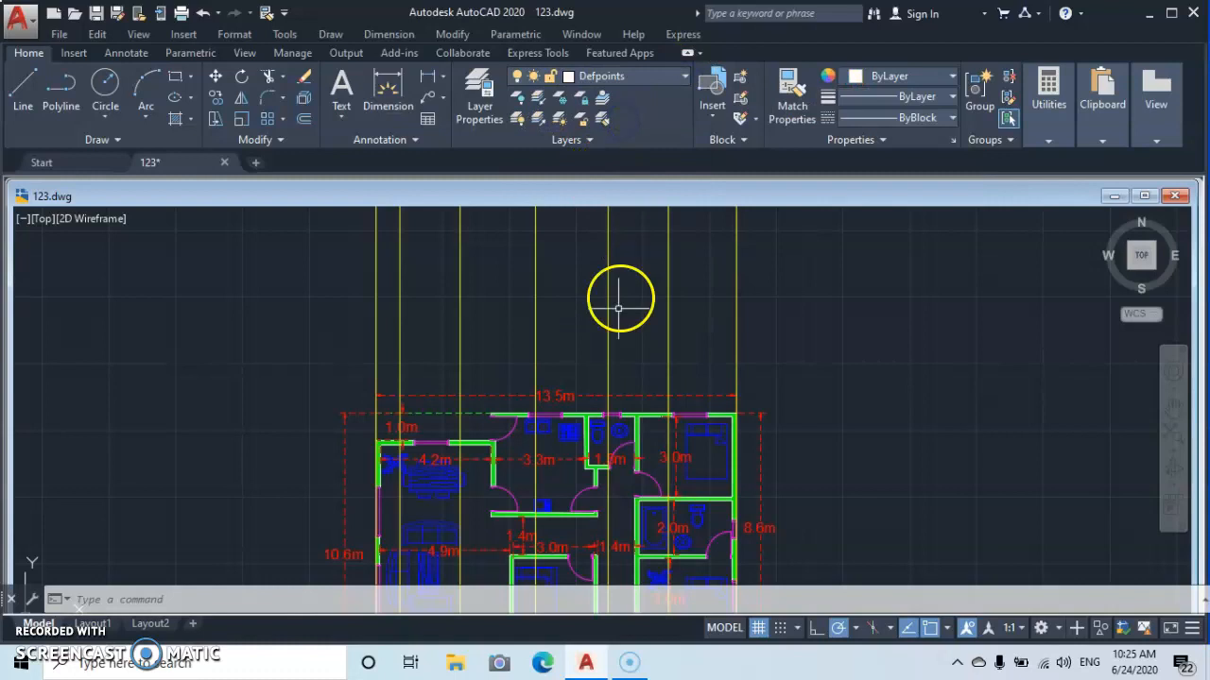
Step: Draw a horizontal line above the floor plan that crosses all vertical construction lines and extends past both outer ones
{"action": "left_click", "coordinate": [23, 95]}
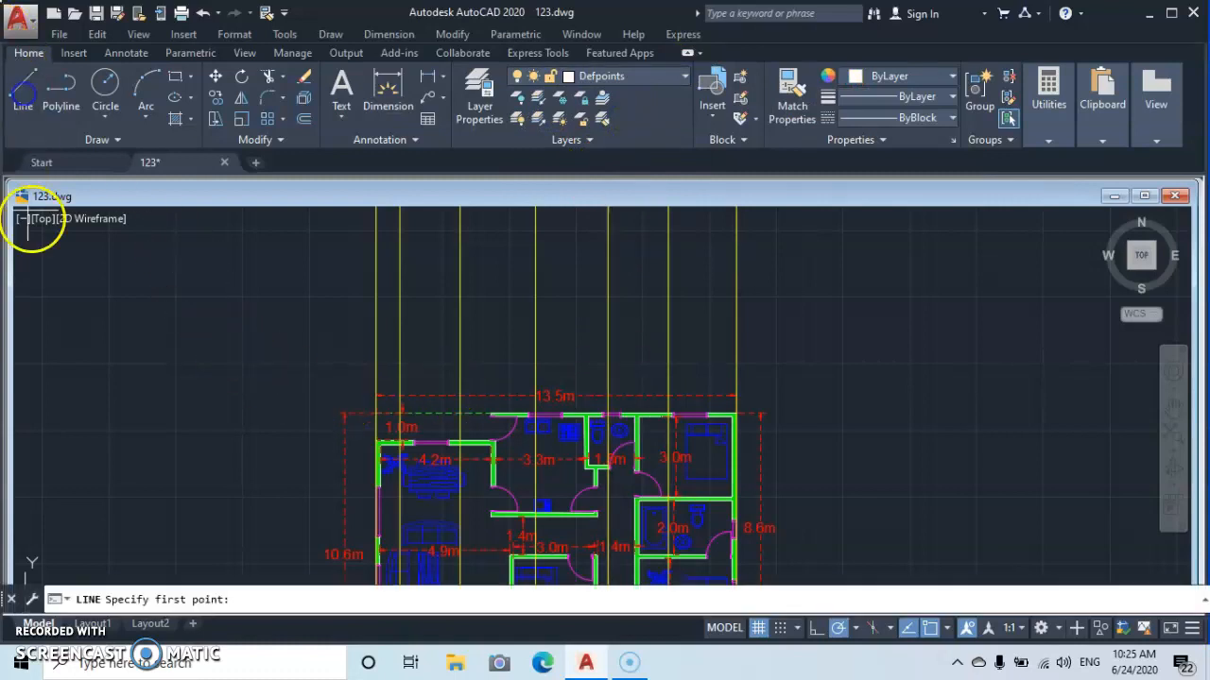
{"action": "left_click", "coordinate": [309, 296]}
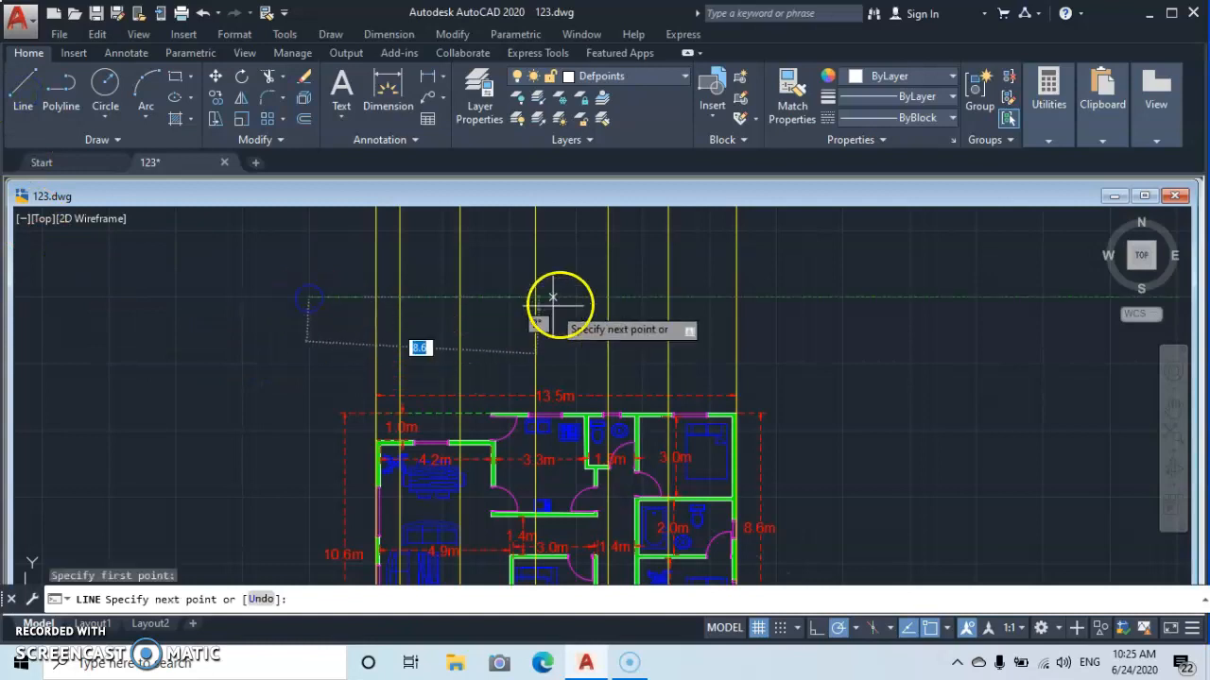
{"action": "left_click", "coordinate": [836, 296]}
{"action": "key", "text": "Escape"}
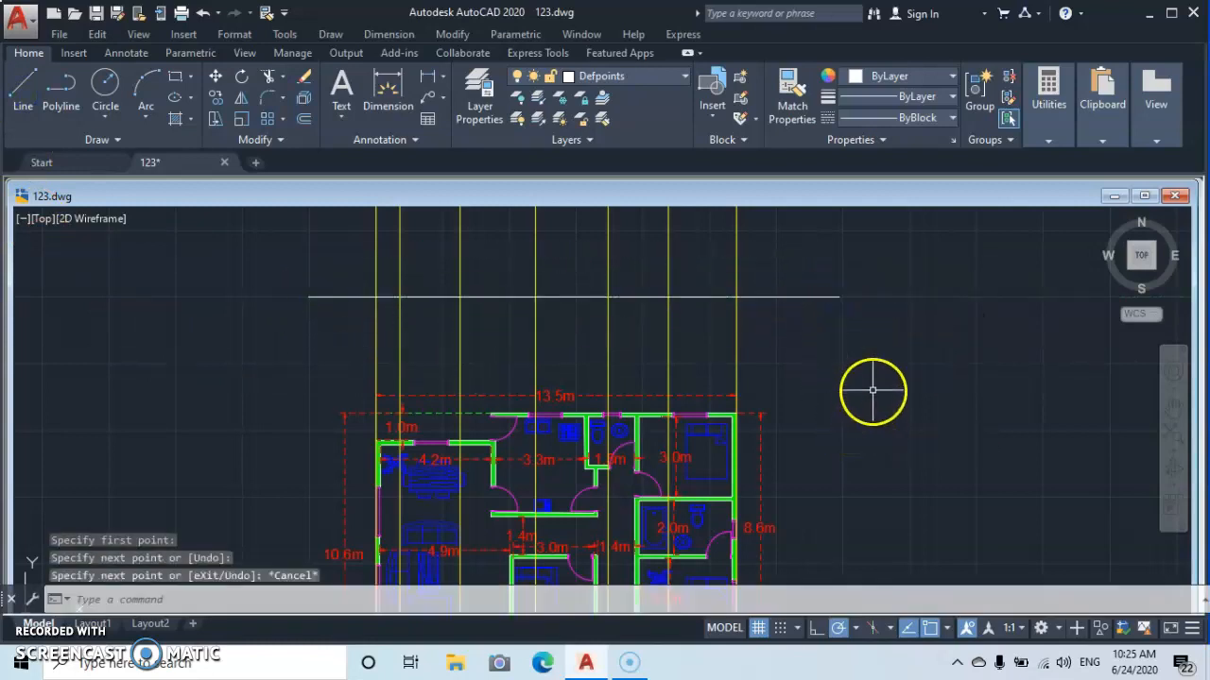
Step: Examine the finished front elevation above the plan, including its base line, railing, columns, door and windows
{"action": "mouse_move", "coordinate": [854, 378]}
{"action": "middle_mouse_down"}
{"action": "mouse_move", "coordinate": [844, 477]}
{"action": "mouse_move", "coordinate": [847, 465]}
{"action": "middle_mouse_up"}
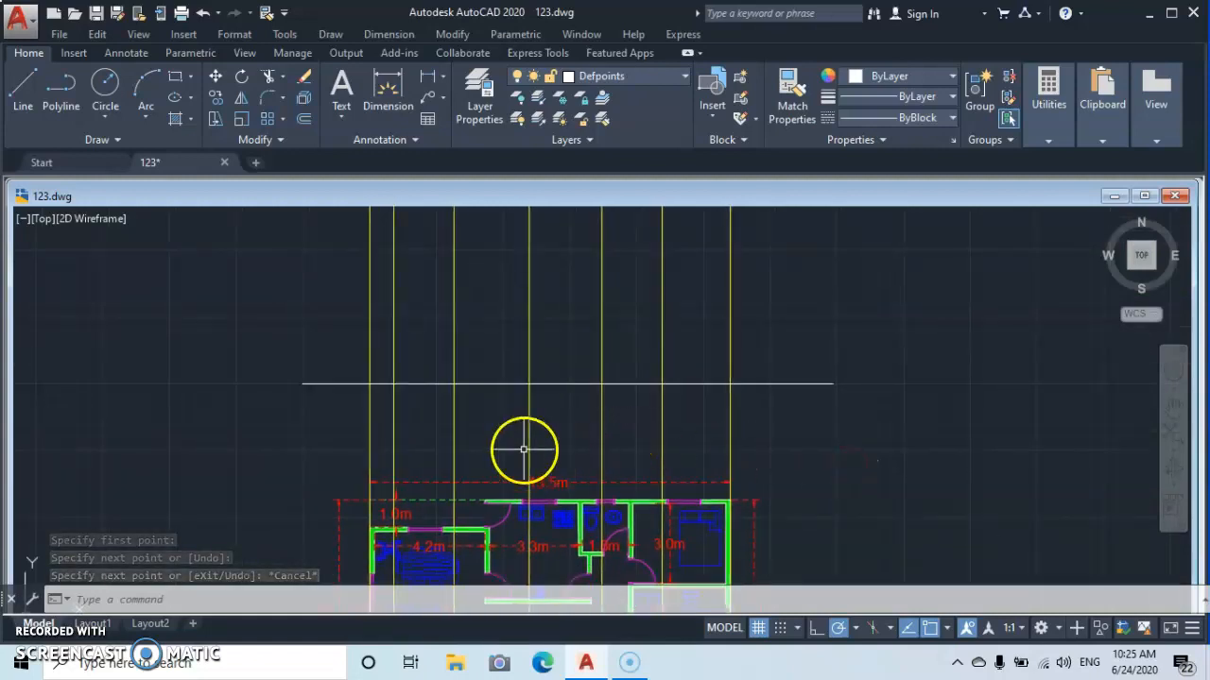
{"action": "middle_click_drag", "start_coordinate": [629, 272], "coordinate": [632, 360]}
{"action": "scroll", "coordinate": [632, 360], "scroll_direction": "up", "scroll_amount": 4}
{"action": "scroll", "coordinate": [605, 355], "scroll_direction": "down", "scroll_amount": 2}
{"action": "scroll", "coordinate": [597, 359], "scroll_direction": "up", "scroll_amount": 2}
{"action": "mouse_move", "coordinate": [600, 359]}
{"action": "middle_mouse_down"}
{"action": "mouse_move", "coordinate": [726, 367]}
{"action": "mouse_move", "coordinate": [785, 346]}
{"action": "middle_mouse_up"}
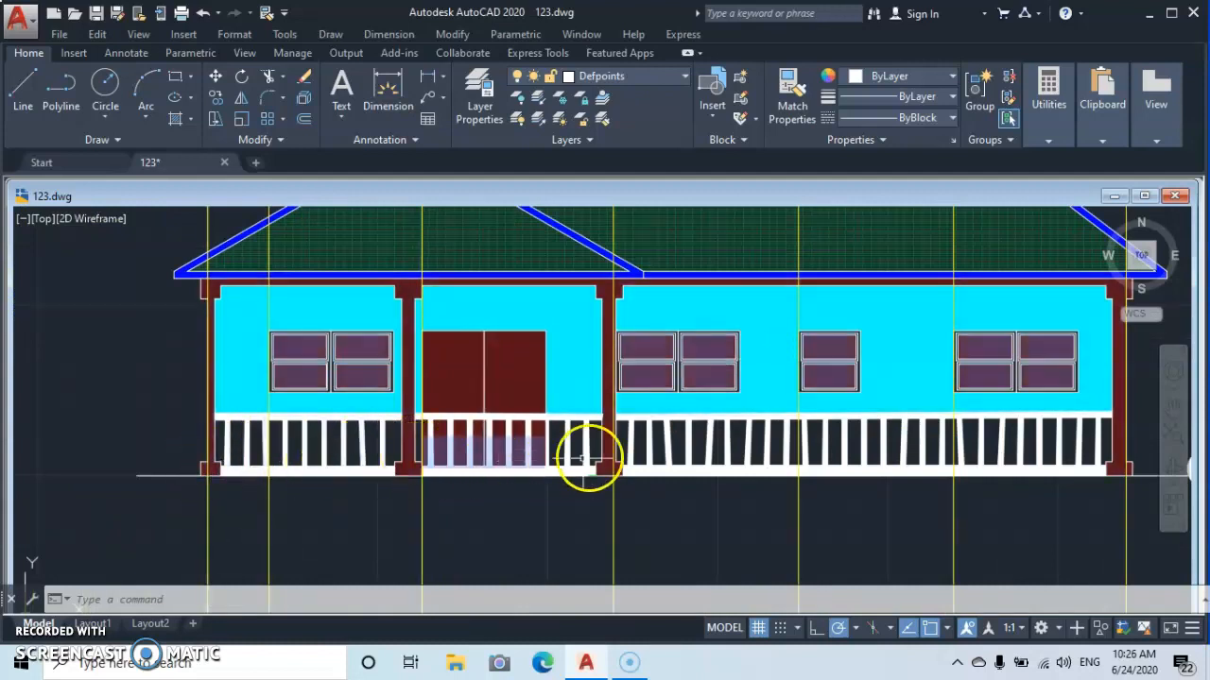
{"action": "scroll", "coordinate": [759, 523], "scroll_direction": "down", "scroll_amount": 2}
{"action": "middle_click_drag", "start_coordinate": [758, 523], "coordinate": [650, 209]}
{"action": "middle_click_drag", "start_coordinate": [653, 0], "coordinate": [648, 27]}
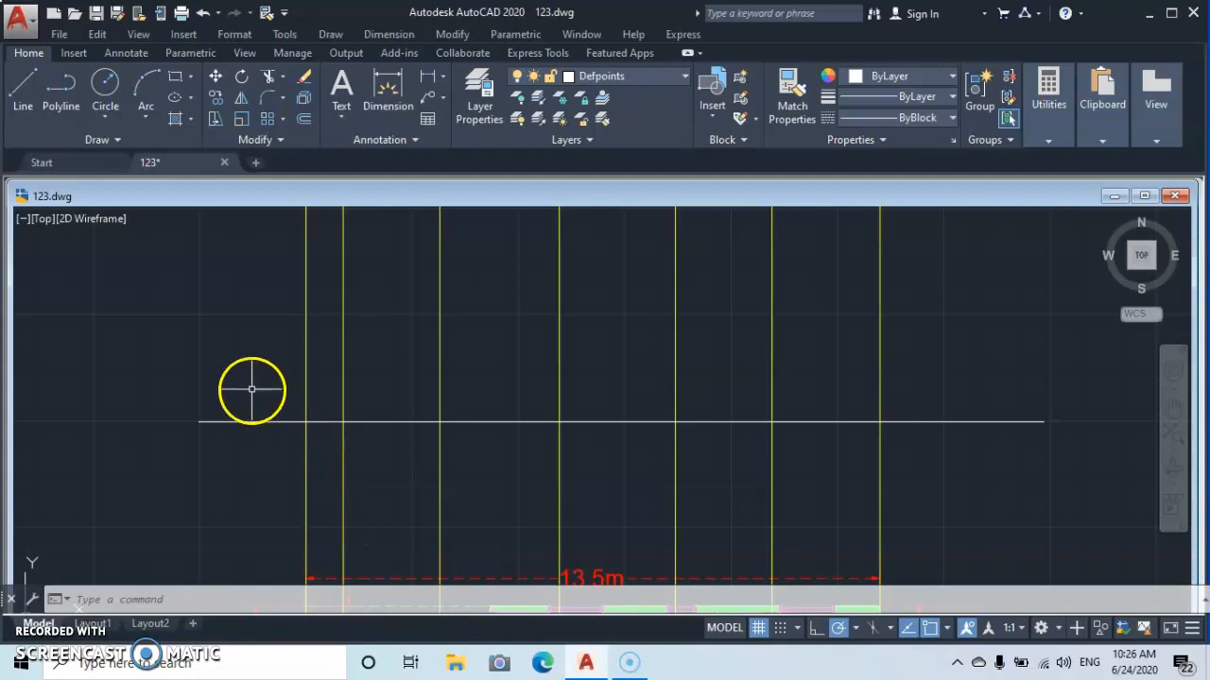
Step: Draw a vertical line upward from the base line along the leftmost construction line for the first column's outer edge
{"action": "left_click", "coordinate": [25, 94]}
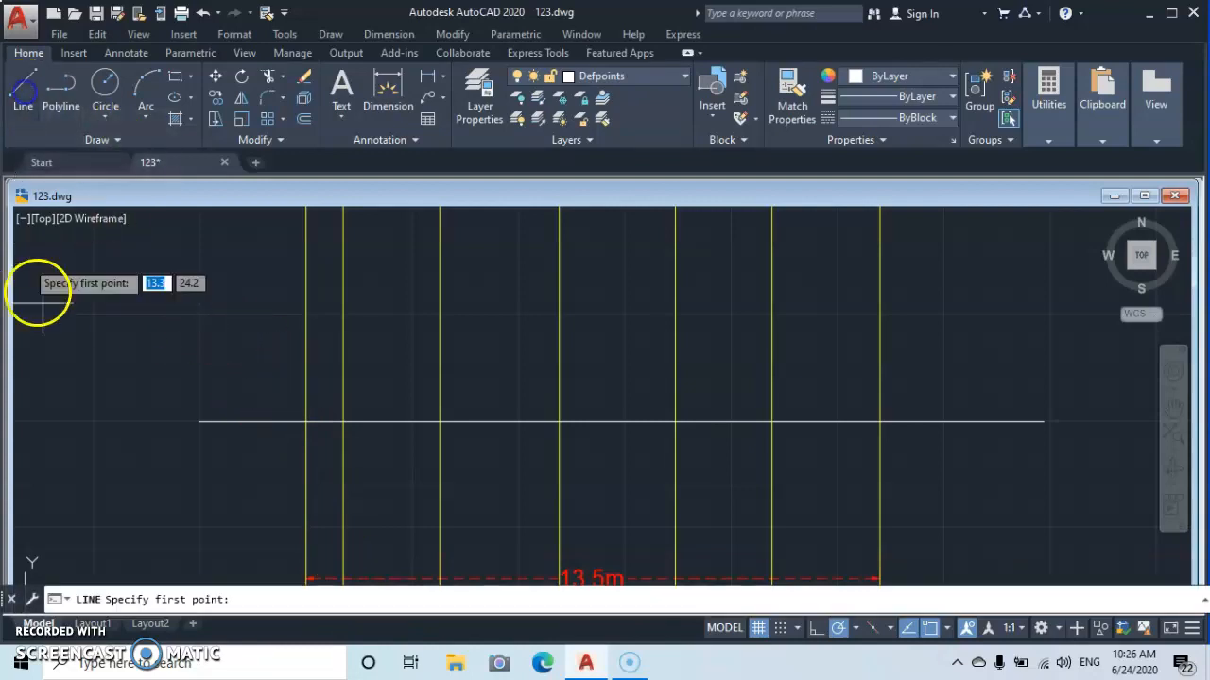
{"action": "left_click", "coordinate": [307, 421]}
{"action": "middle_click_drag", "start_coordinate": [305, 313], "coordinate": [307, 524]}
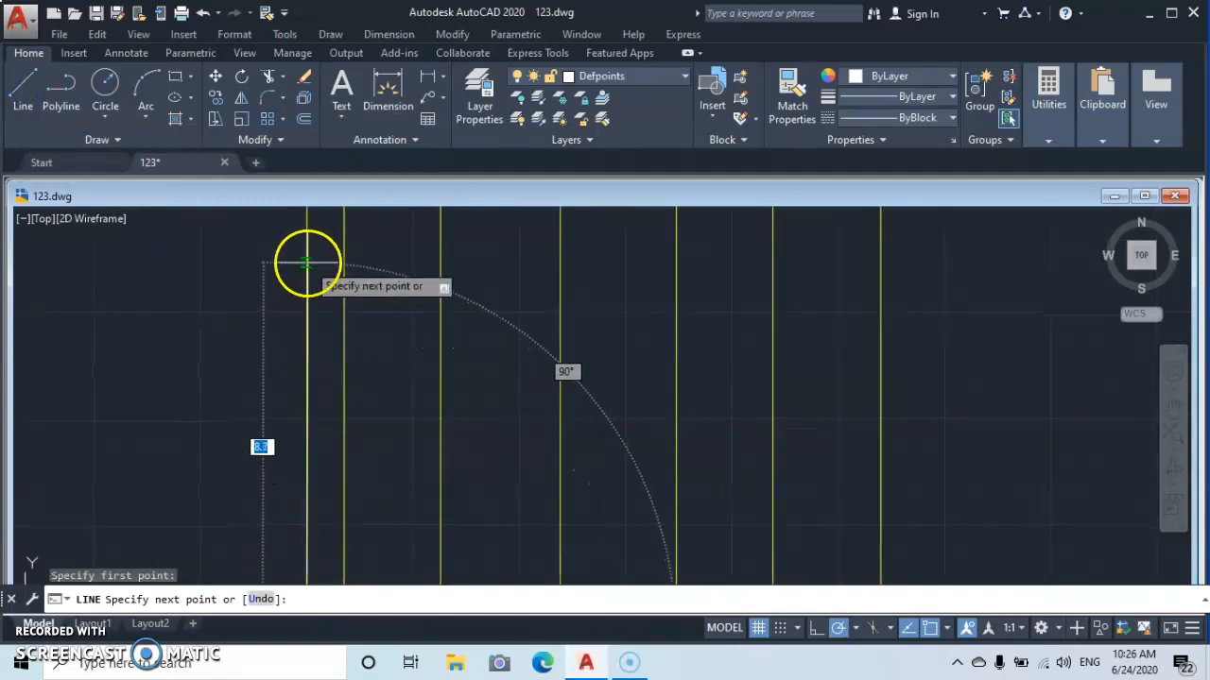
{"action": "left_click", "coordinate": [307, 263]}
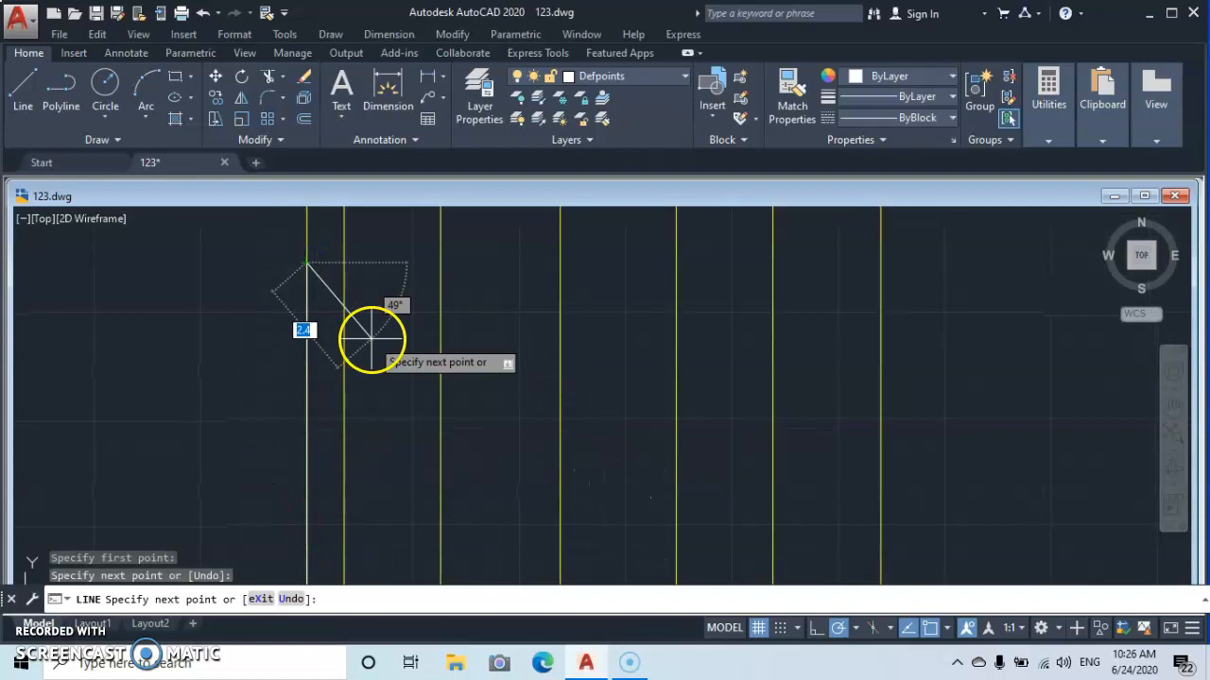
{"action": "key", "text": "Return"}
{"action": "mouse_move", "coordinate": [500, 330]}
{"action": "middle_mouse_down"}
{"action": "mouse_move", "coordinate": [516, 208]}
{"action": "mouse_move", "coordinate": [497, 266]}
{"action": "middle_mouse_up"}
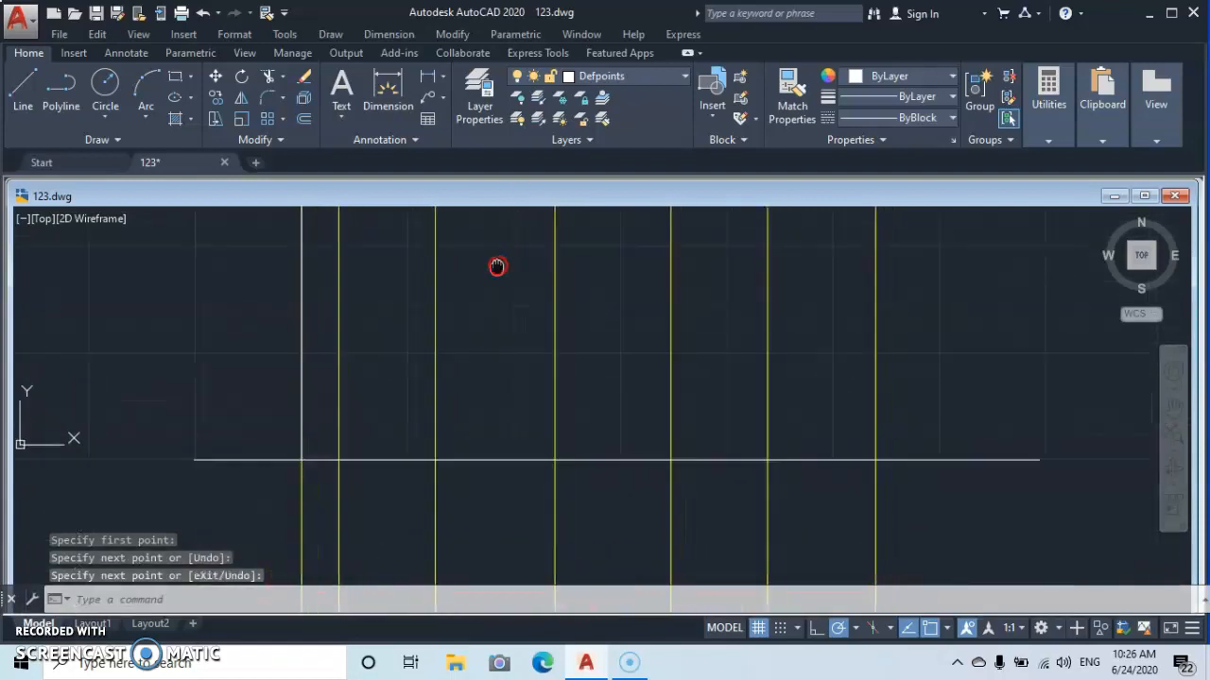
Step: Offset the first column's vertical line 0.2 to the right to form its second edge
{"action": "left_click", "coordinate": [301, 126]}
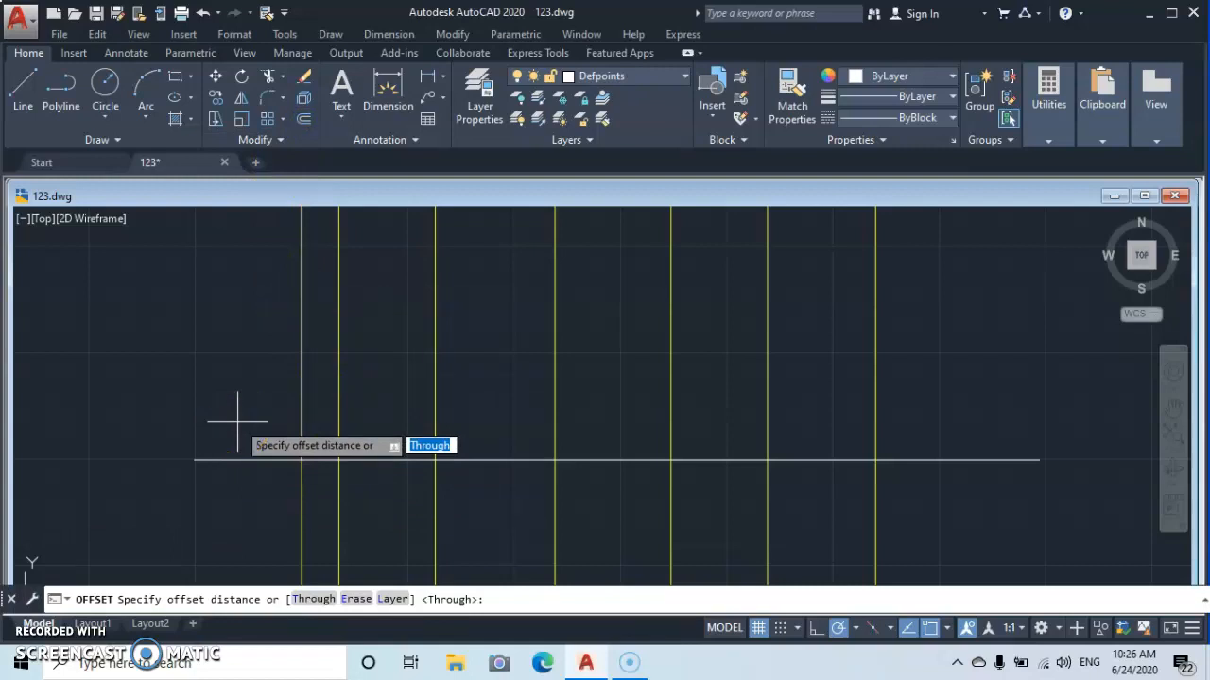
{"action": "type", "text": ".2"}
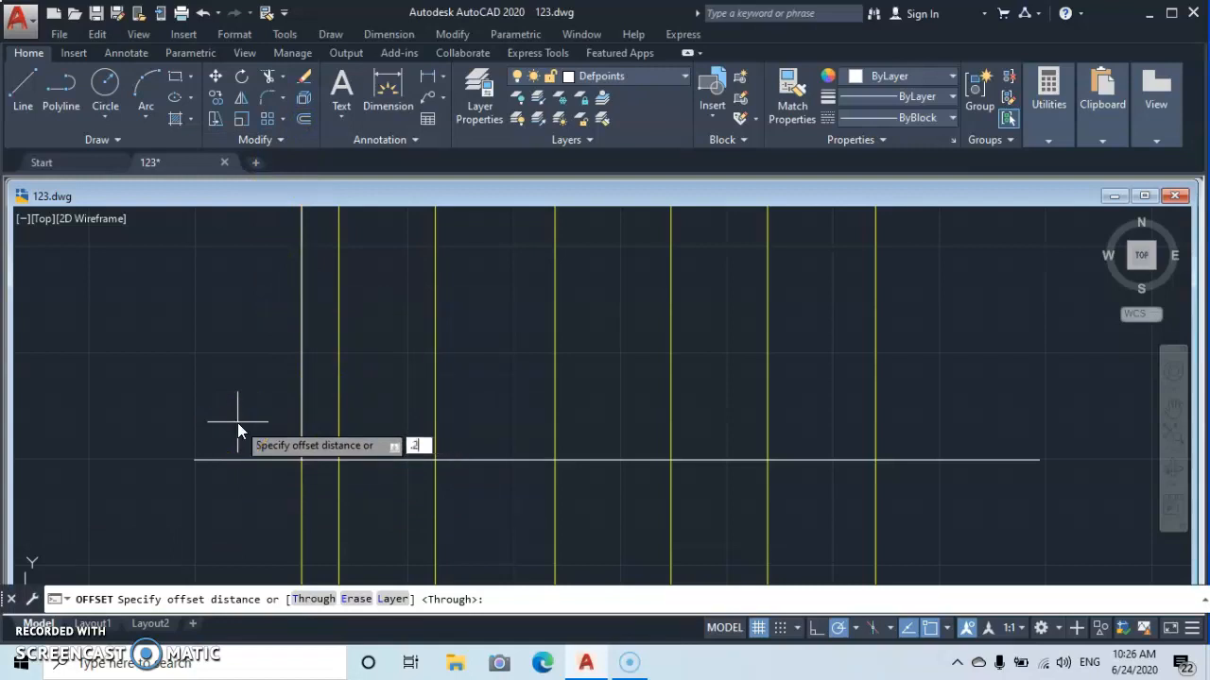
{"action": "key", "text": "Return"}
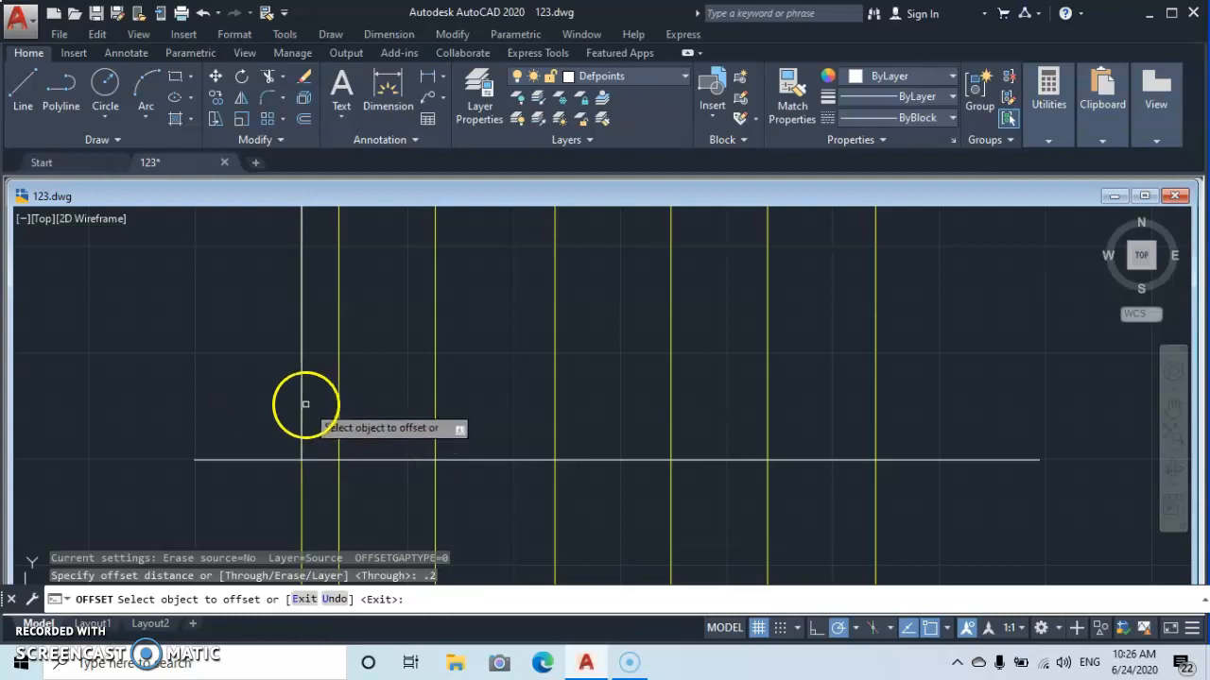
{"action": "left_click", "coordinate": [300, 411]}
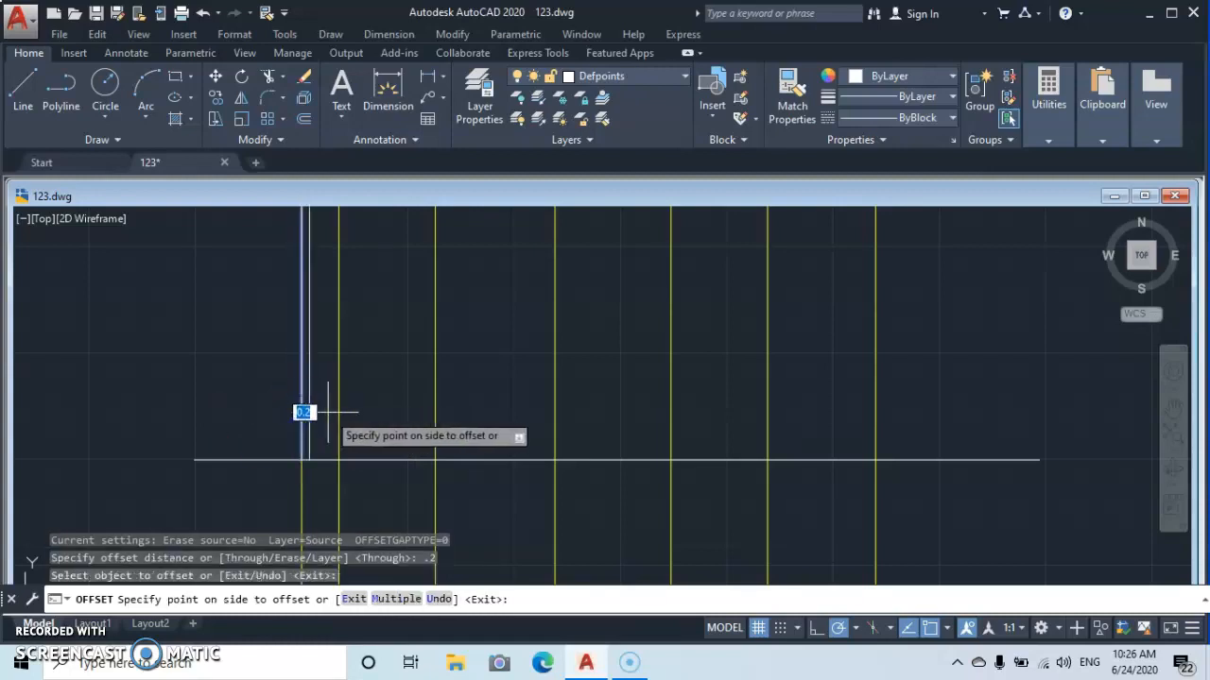
{"action": "left_click", "coordinate": [328, 412]}
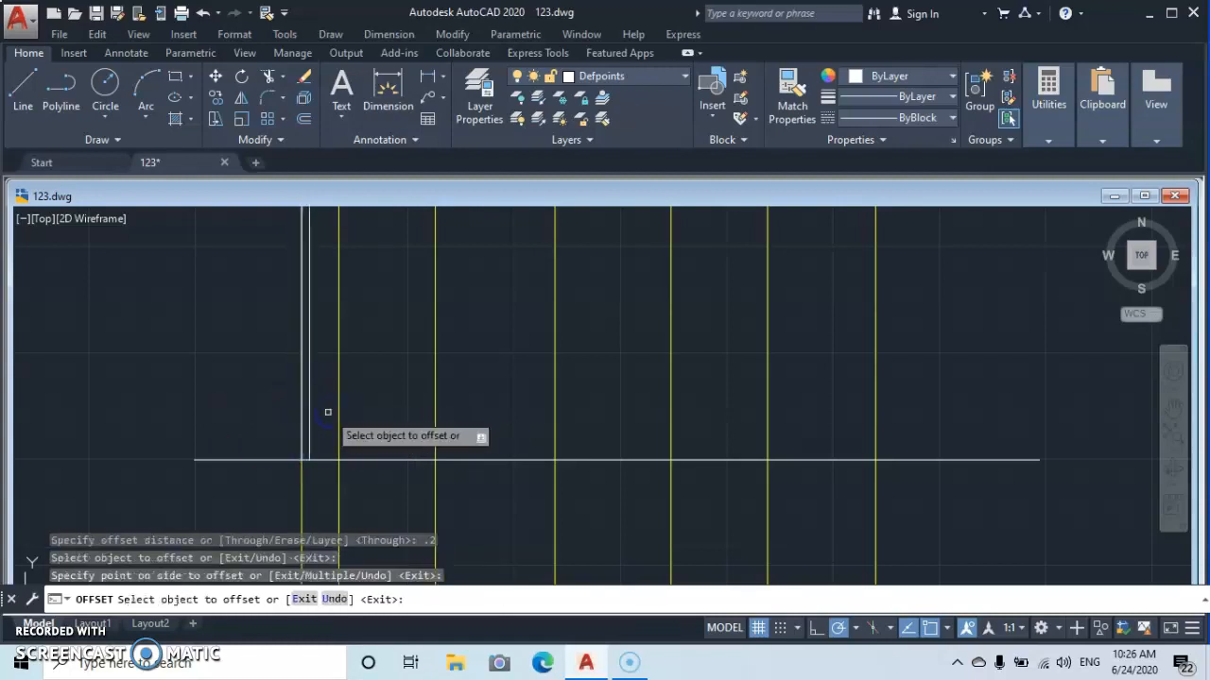
{"action": "scroll", "coordinate": [328, 413], "scroll_direction": "down", "scroll_amount": 2}
{"action": "middle_click_drag", "start_coordinate": [328, 412], "coordinate": [302, 486]}
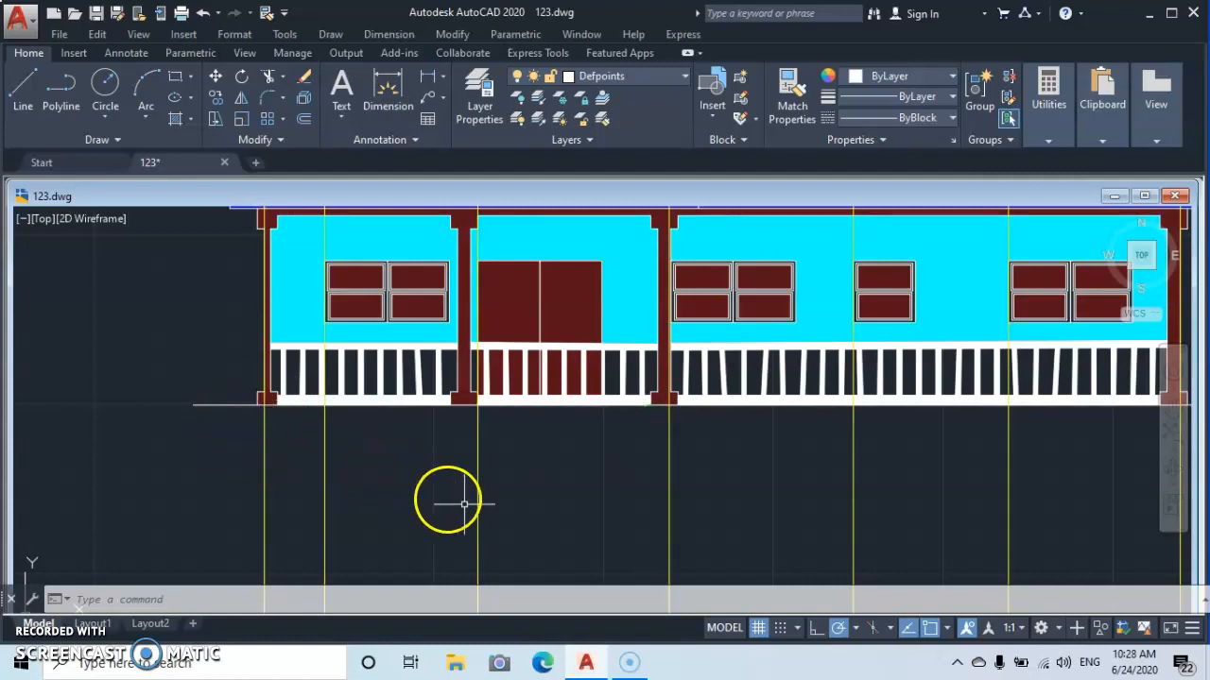
Step: Offset both edges of the first column 0.1 outward, one to each side, for the column base's width
{"action": "mouse_move", "coordinate": [456, 529]}
{"action": "middle_mouse_down"}
{"action": "mouse_move", "coordinate": [454, 270]}
{"action": "mouse_move", "coordinate": [425, 102]}
{"action": "mouse_move", "coordinate": [465, 4]}
{"action": "mouse_move", "coordinate": [466, 118]}
{"action": "middle_mouse_up"}
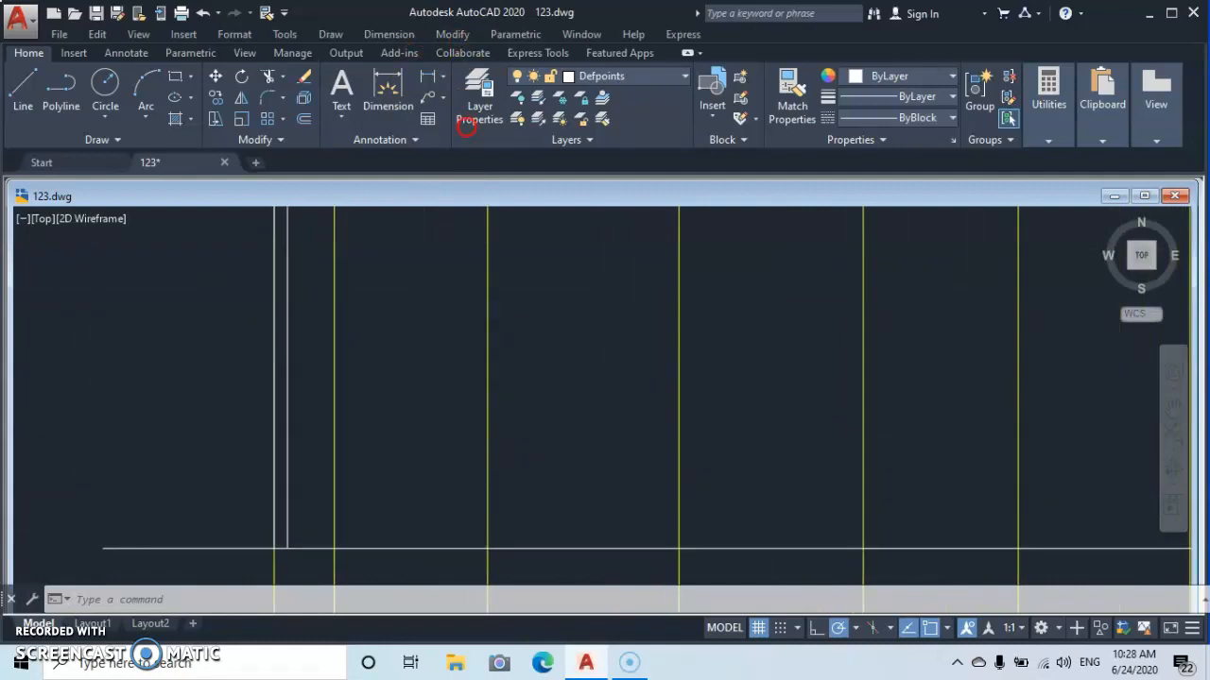
{"action": "left_click", "coordinate": [303, 120]}
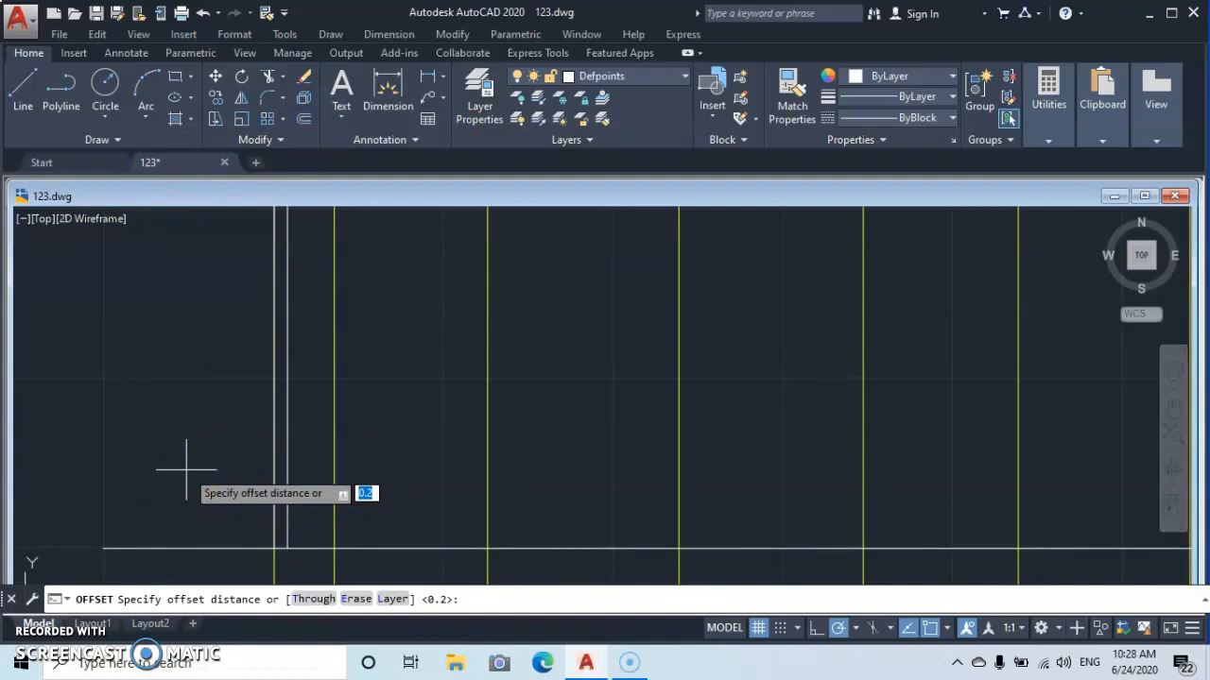
{"action": "type", "text": ".1"}
{"action": "key", "text": "Return"}
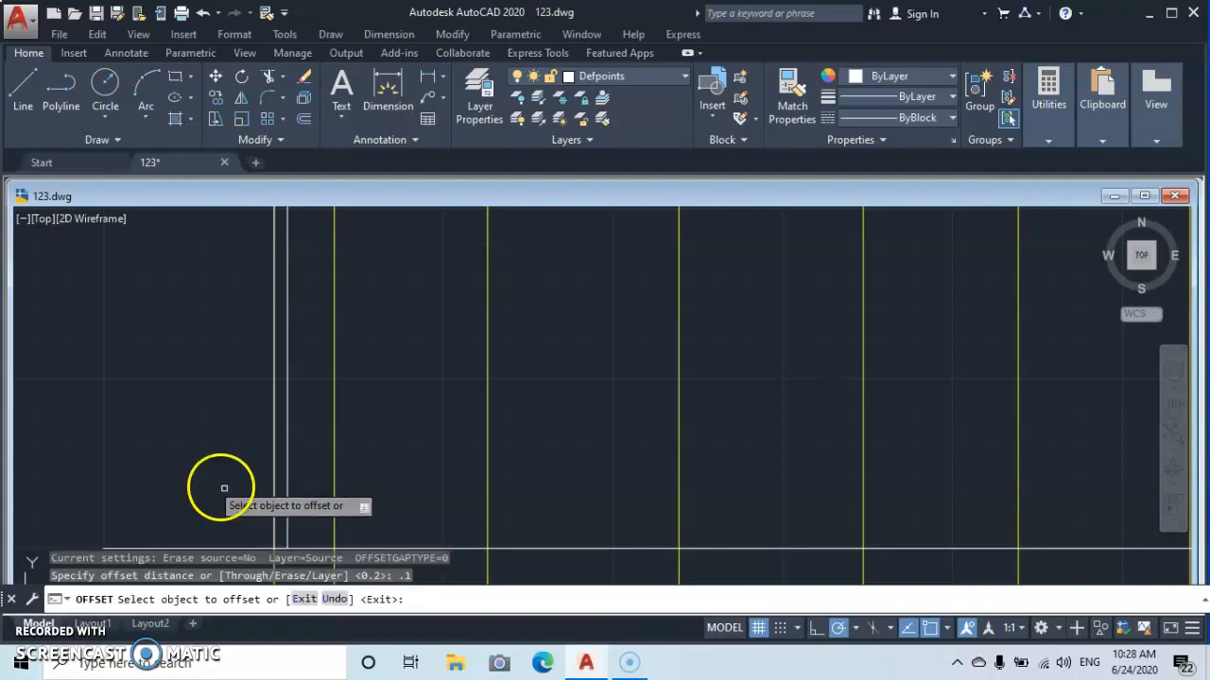
{"action": "left_click", "coordinate": [288, 498]}
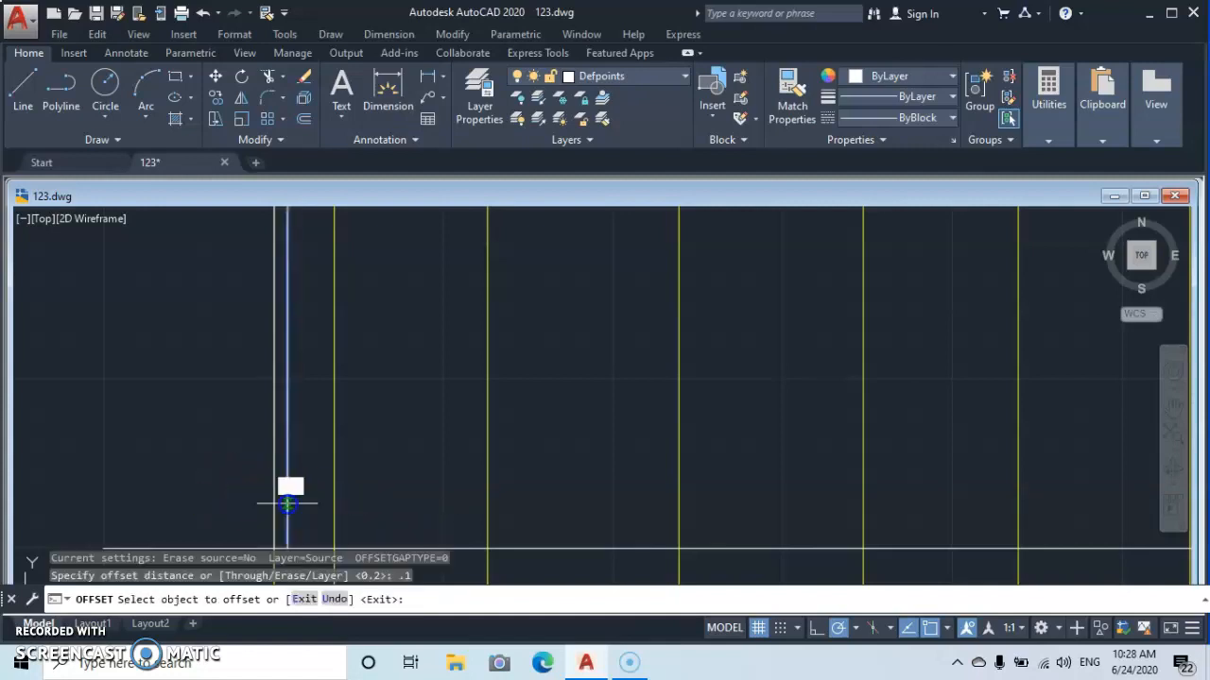
{"action": "left_click", "coordinate": [310, 500]}
{"action": "left_click", "coordinate": [273, 500]}
{"action": "left_click", "coordinate": [243, 494]}
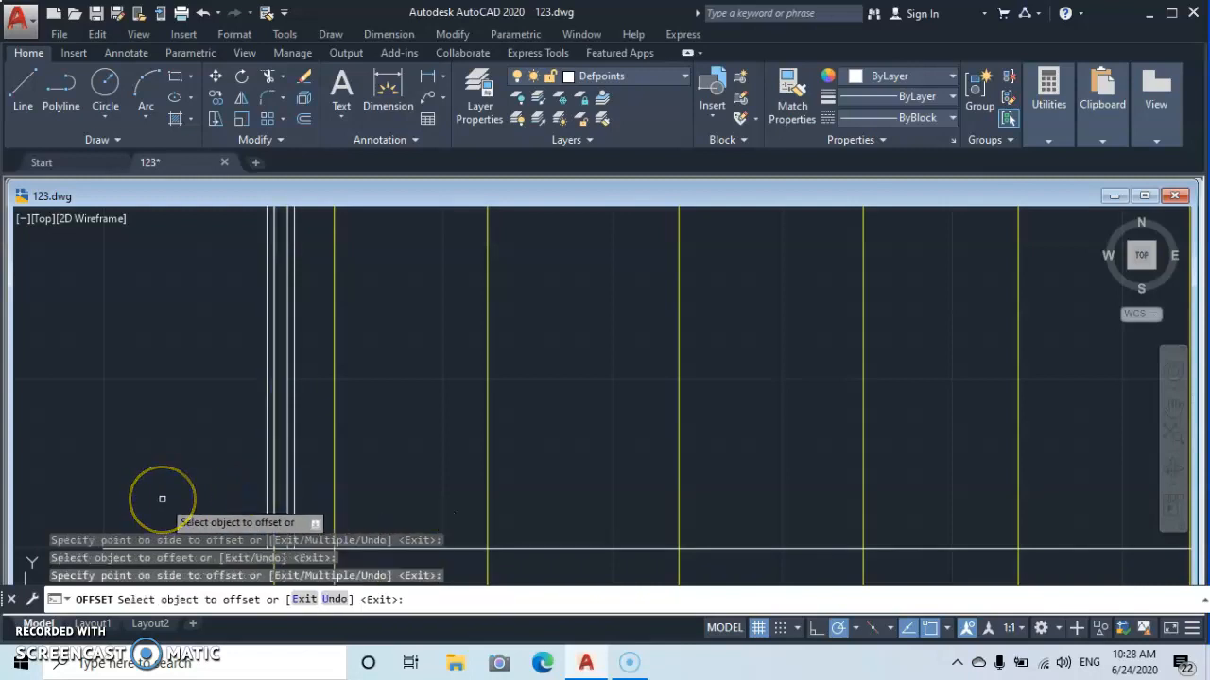
{"action": "key", "text": "Escape"}
{"action": "key", "text": "Escape"}
{"action": "key", "text": "Escape"}
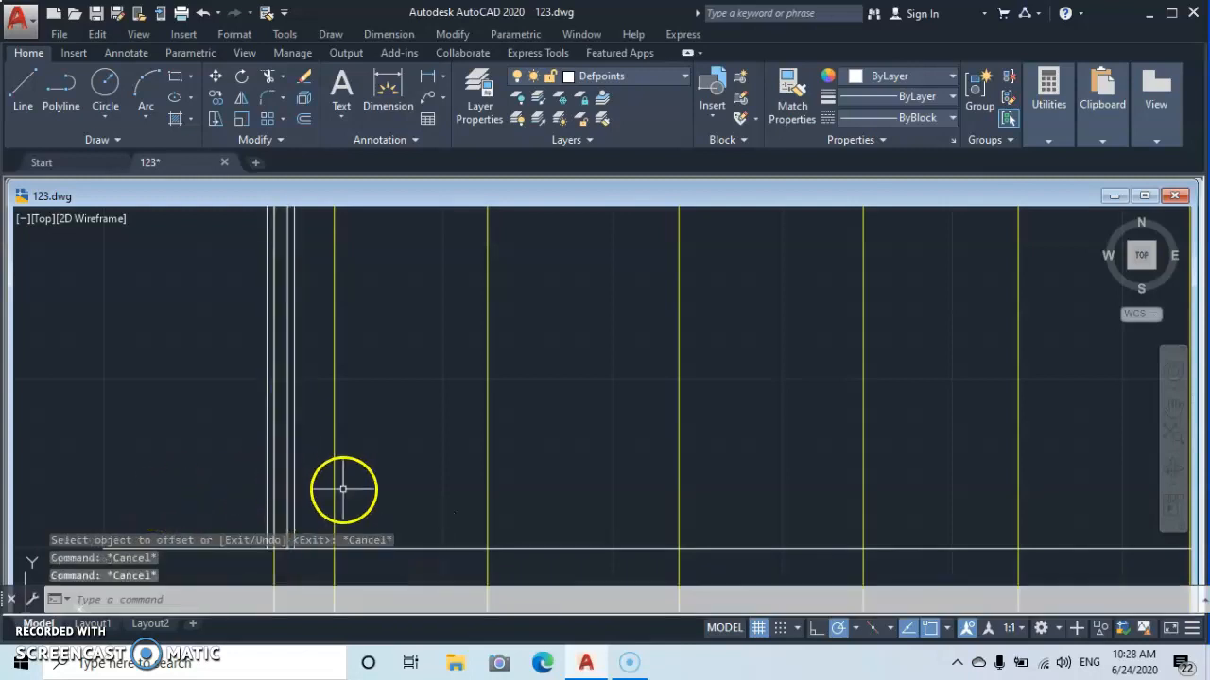
Step: Offset the horizontal base line 0.2 upward for the top of the column base
{"action": "middle_click_drag", "start_coordinate": [311, 489], "coordinate": [331, 387]}
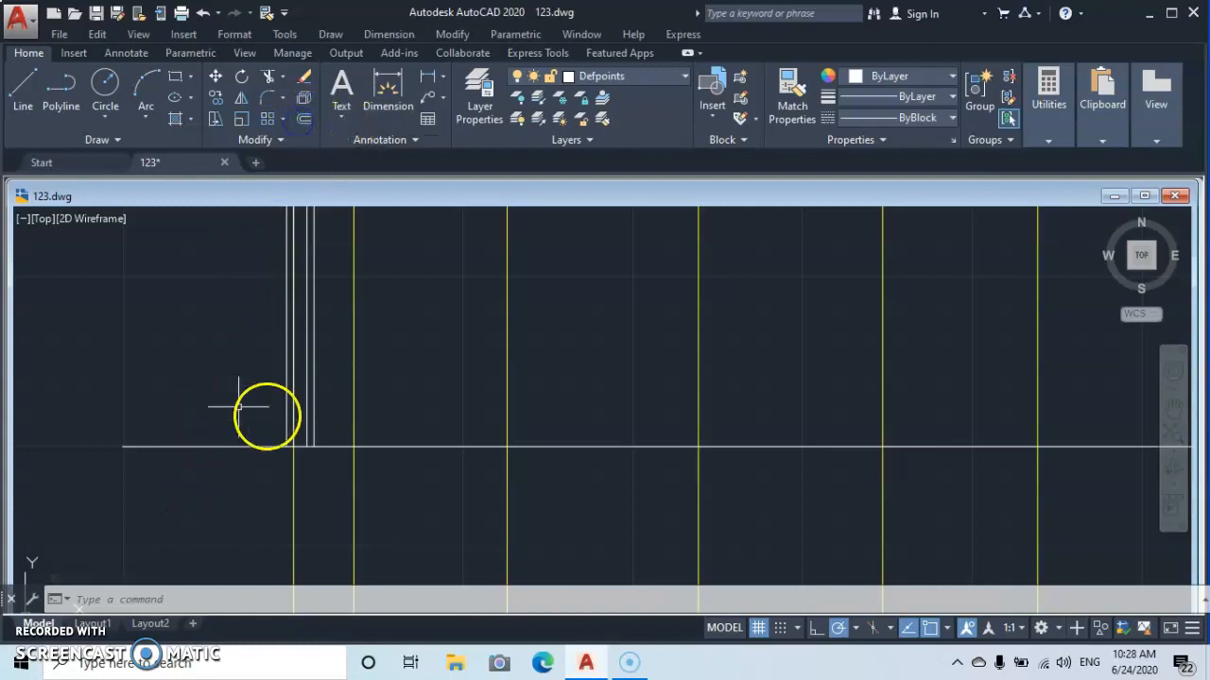
{"action": "left_click", "coordinate": [307, 119]}
{"action": "type", "text": ".2"}
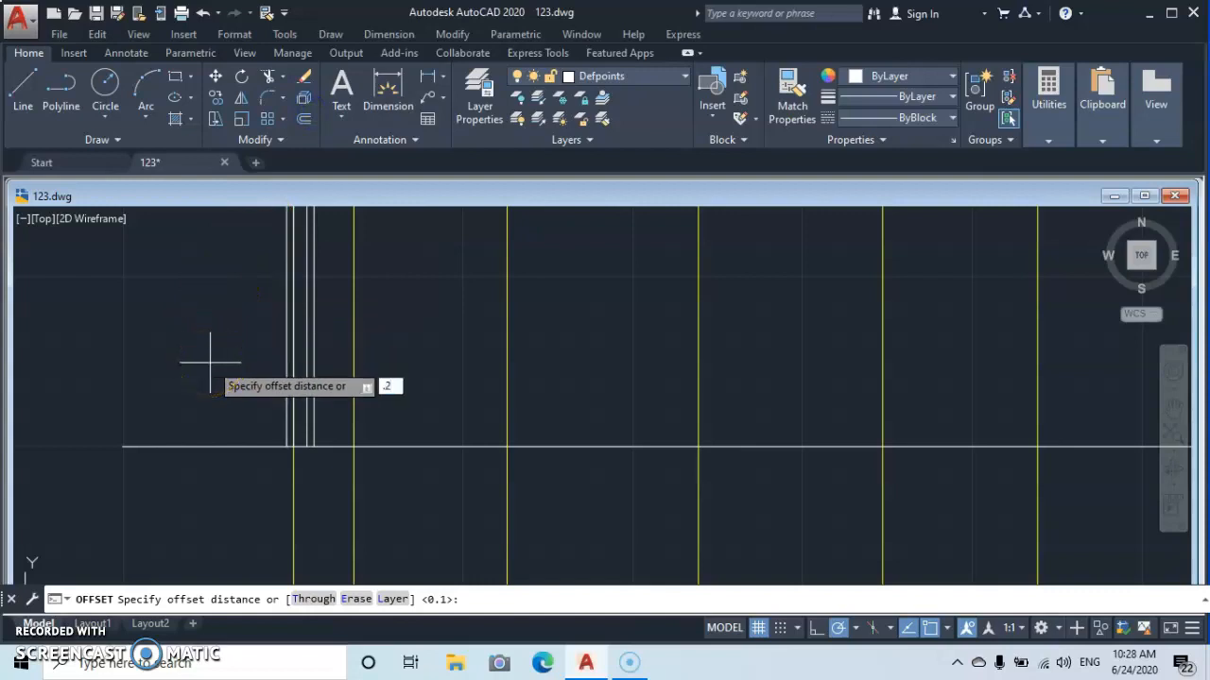
{"action": "key", "text": "Return"}
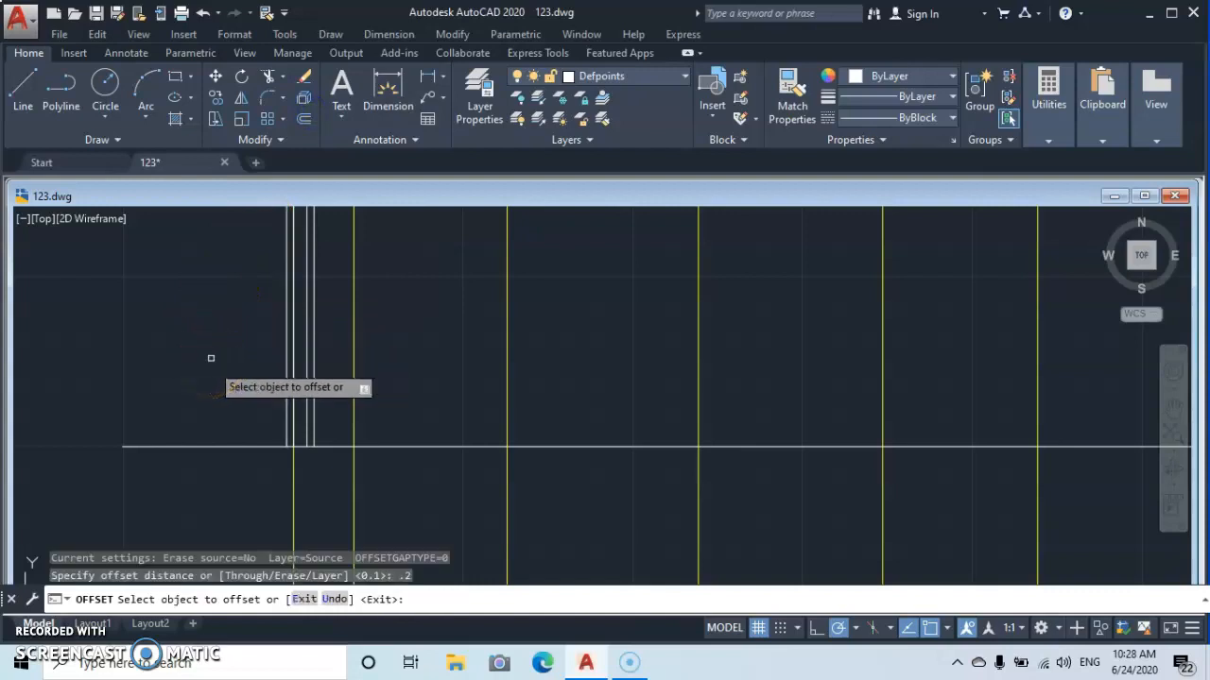
{"action": "left_click", "coordinate": [225, 444]}
{"action": "left_click", "coordinate": [214, 362]}
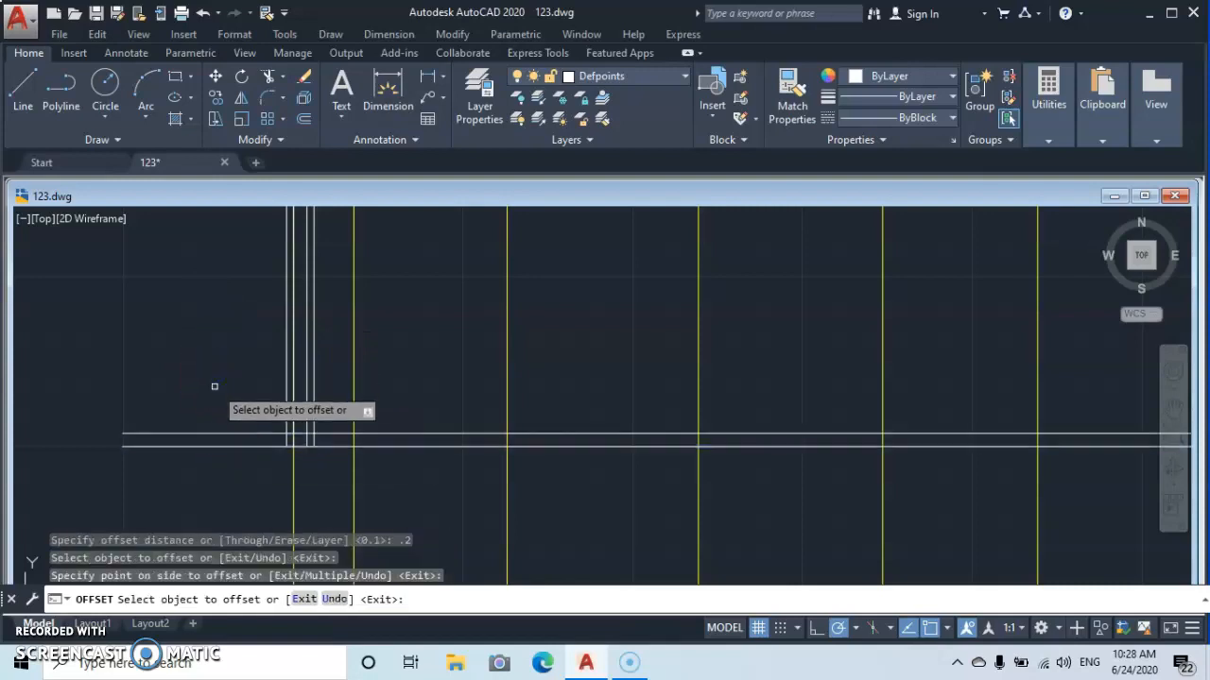
{"action": "key", "text": "Escape"}
{"action": "key", "text": "Escape"}
{"action": "key", "text": "Escape"}
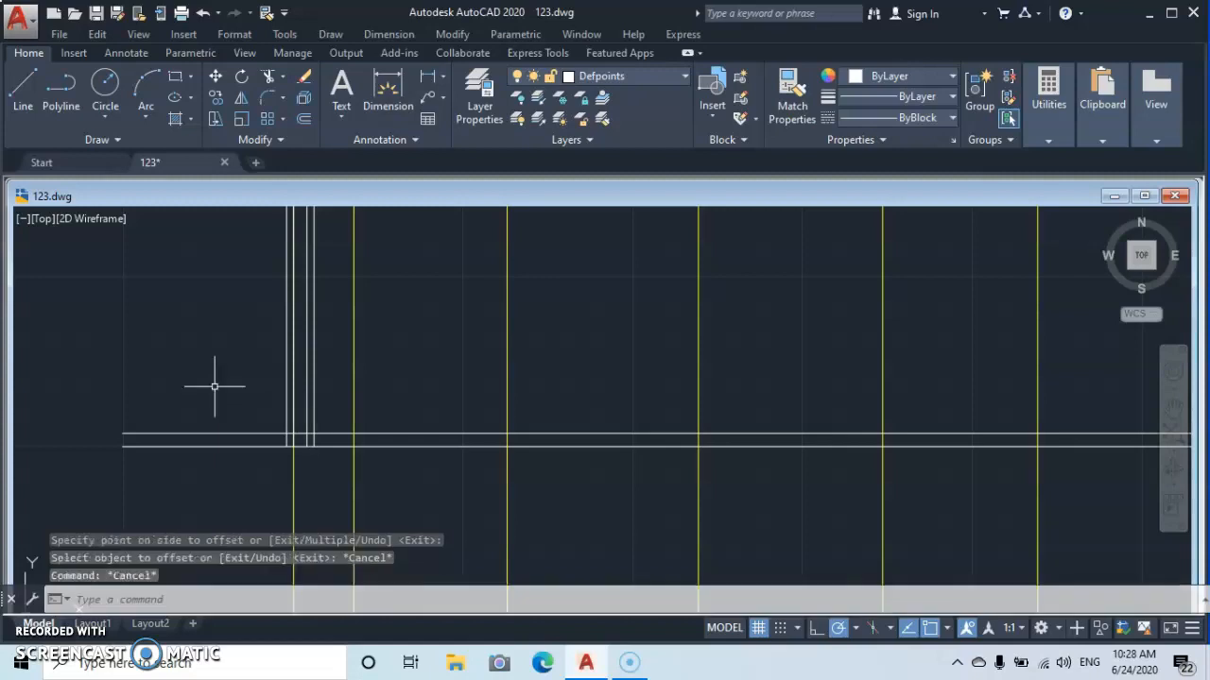
Step: Trim the outer column offsets, the upper horizontal line beside the column and the column edges inside the base to leave a rectangular column base
{"action": "left_click", "coordinate": [269, 76]}
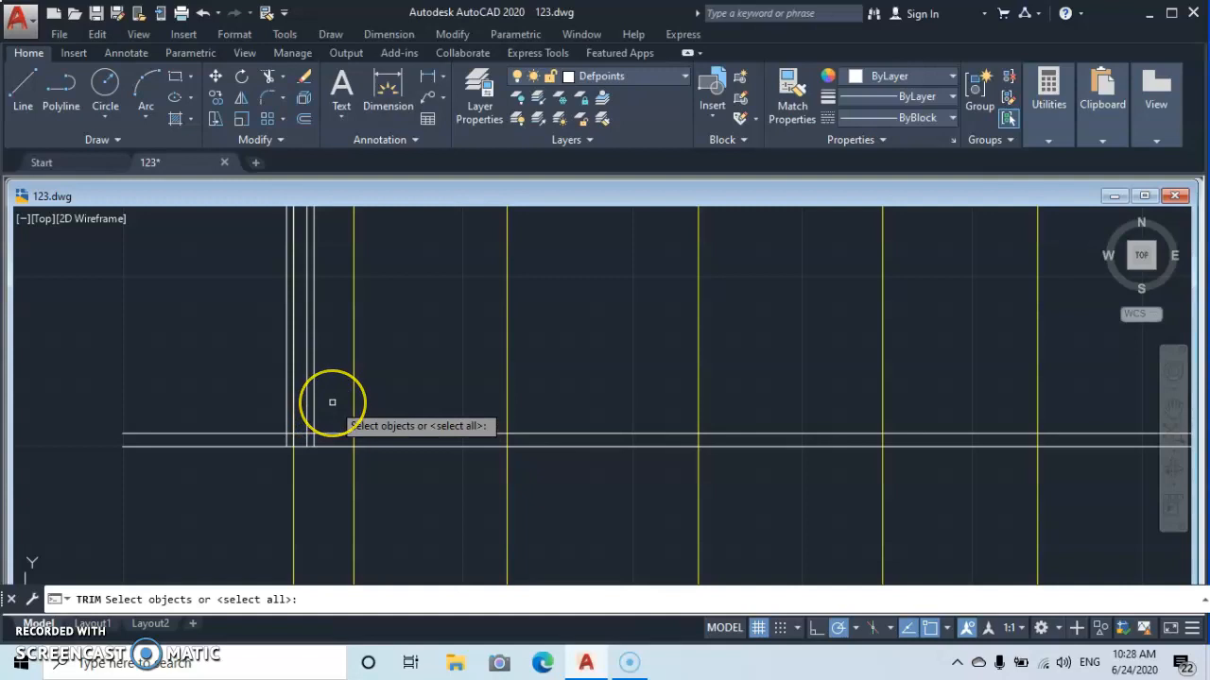
{"action": "key", "text": "Return"}
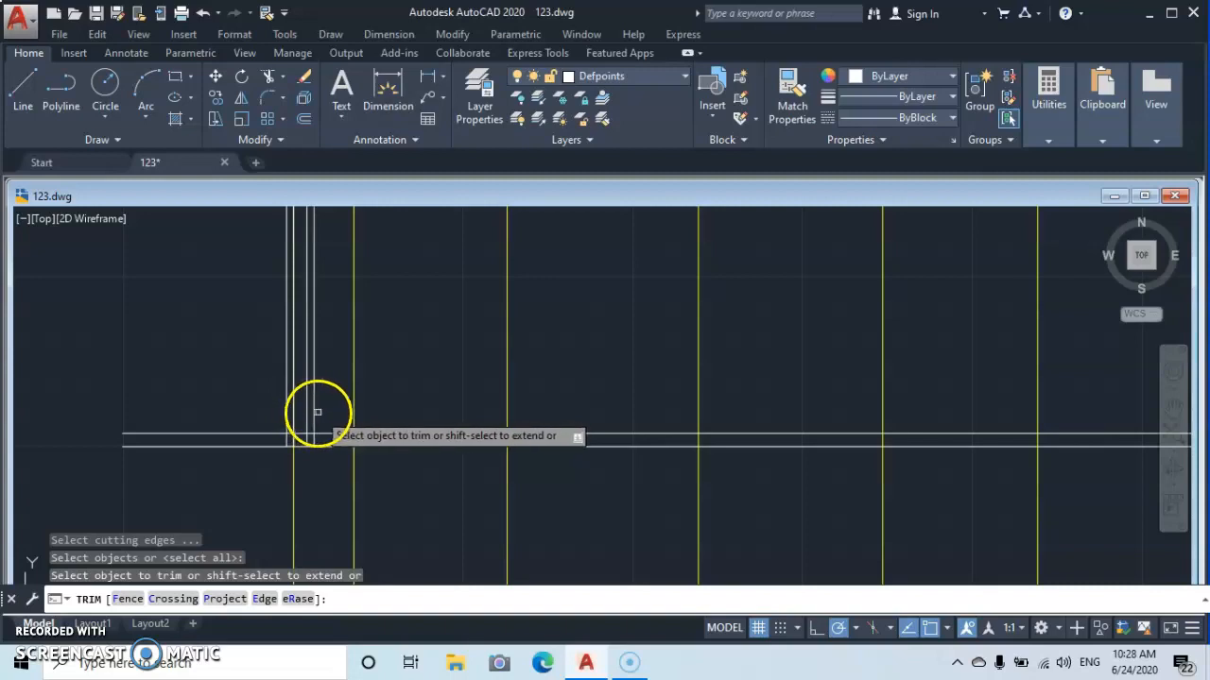
{"action": "left_click", "coordinate": [313, 413]}
{"action": "scroll", "coordinate": [265, 421], "scroll_direction": "up", "scroll_amount": 2}
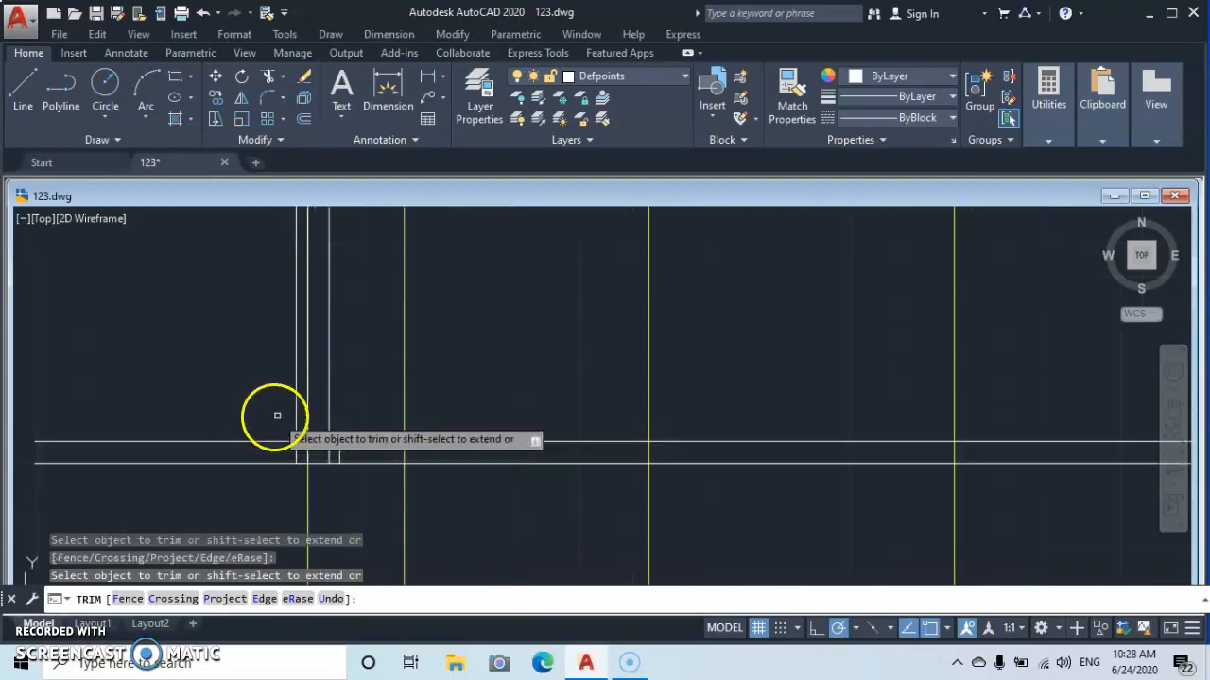
{"action": "left_click", "coordinate": [295, 418]}
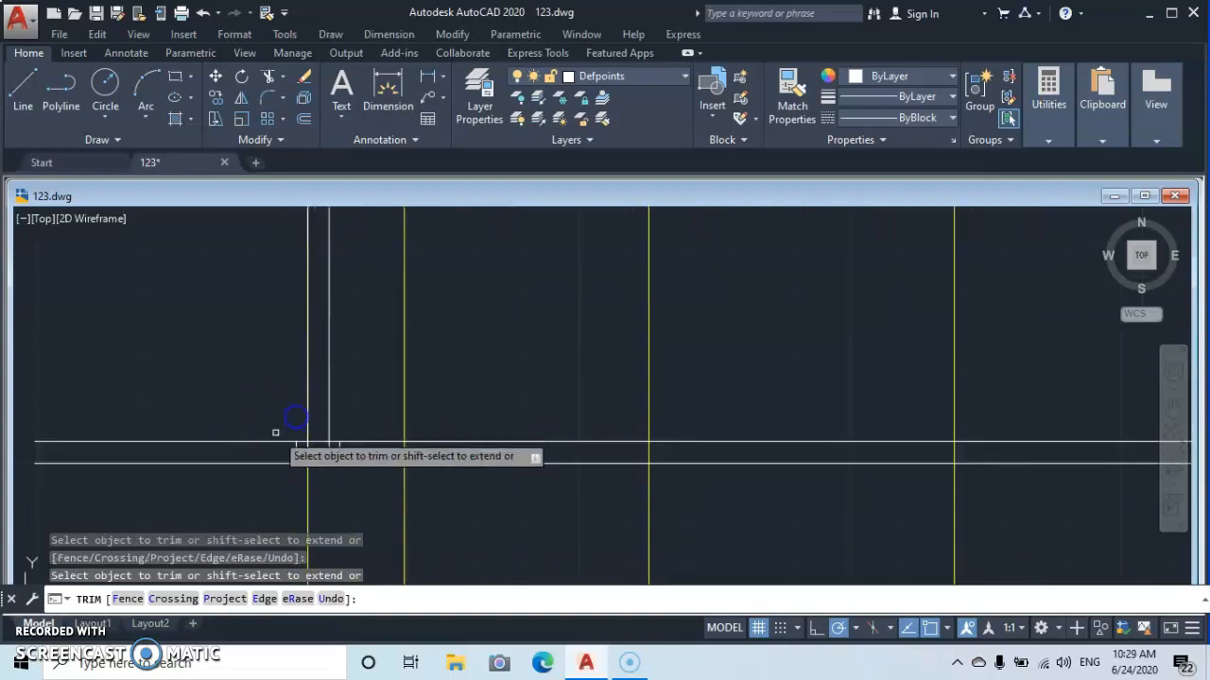
{"action": "left_click", "coordinate": [362, 441]}
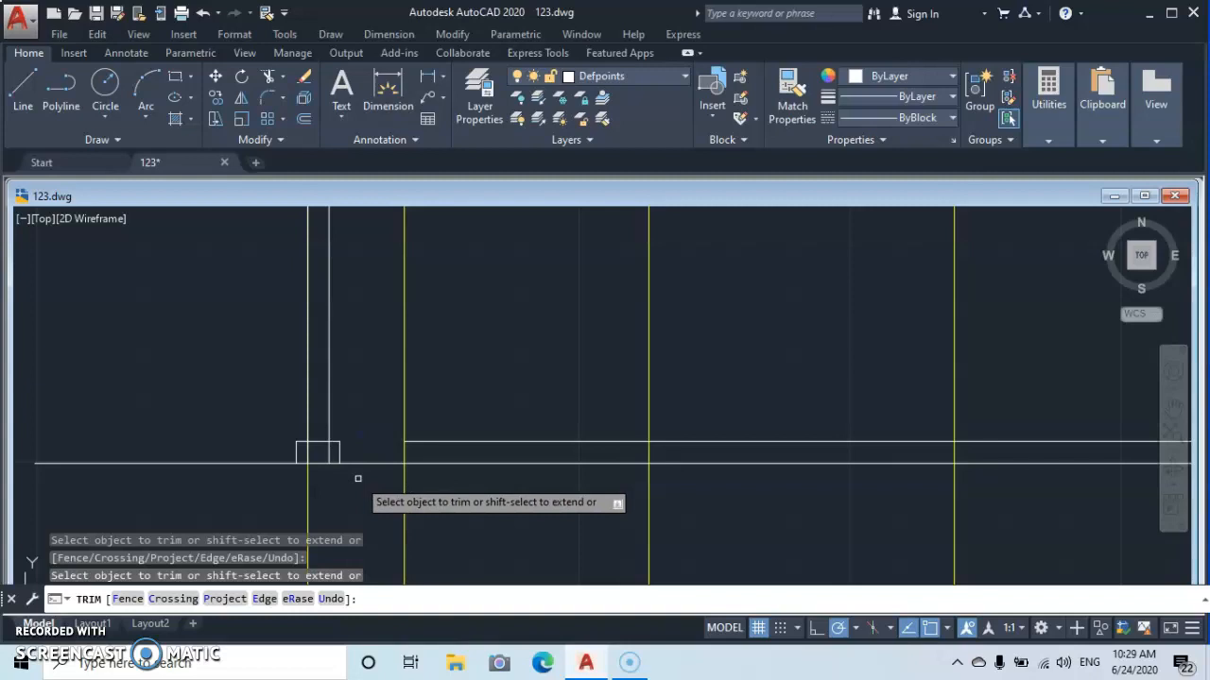
{"action": "left_click", "coordinate": [301, 453]}
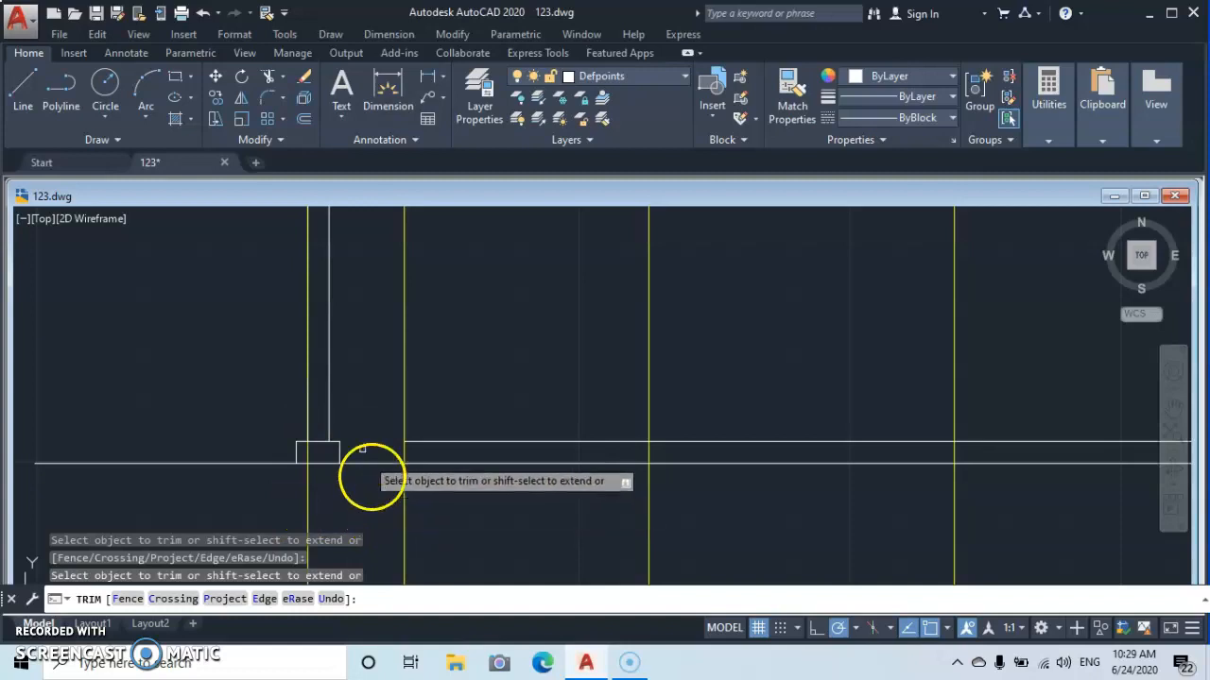
{"action": "scroll", "coordinate": [358, 440], "scroll_direction": "down", "scroll_amount": 2}
{"action": "mouse_move", "coordinate": [358, 440]}
{"action": "middle_mouse_down"}
{"action": "mouse_move", "coordinate": [335, 497]}
{"action": "mouse_move", "coordinate": [343, 426]}
{"action": "middle_mouse_up"}
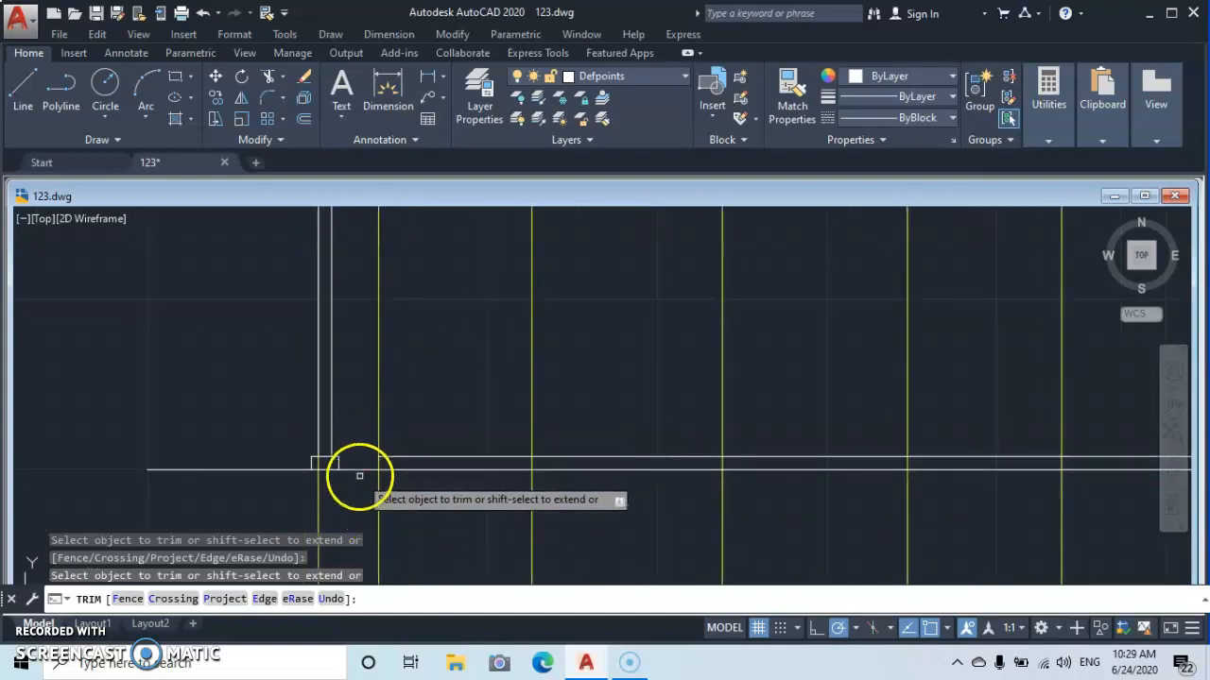
{"action": "key", "text": "Escape"}
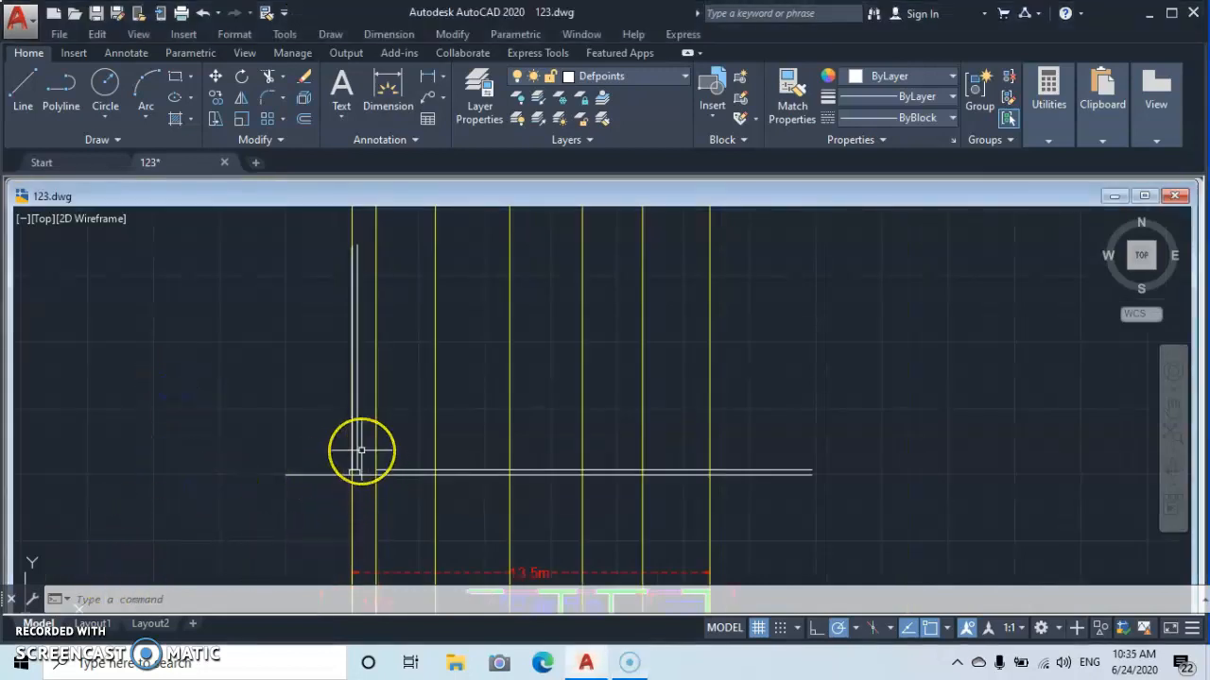
Step: Draw a 1.4 vertical line up from the base line's left end, then a horizontal line right across the column past the second construction line
{"action": "scroll", "coordinate": [361, 450], "scroll_direction": "up", "scroll_amount": 2}
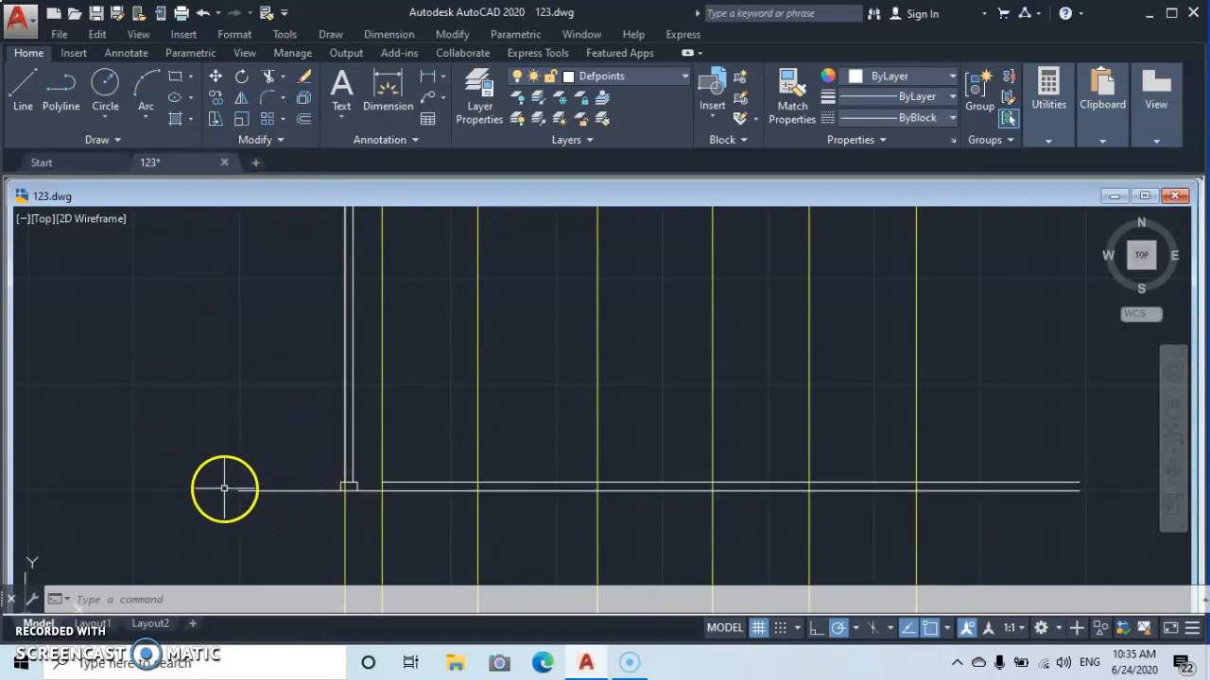
{"action": "left_click", "coordinate": [26, 91]}
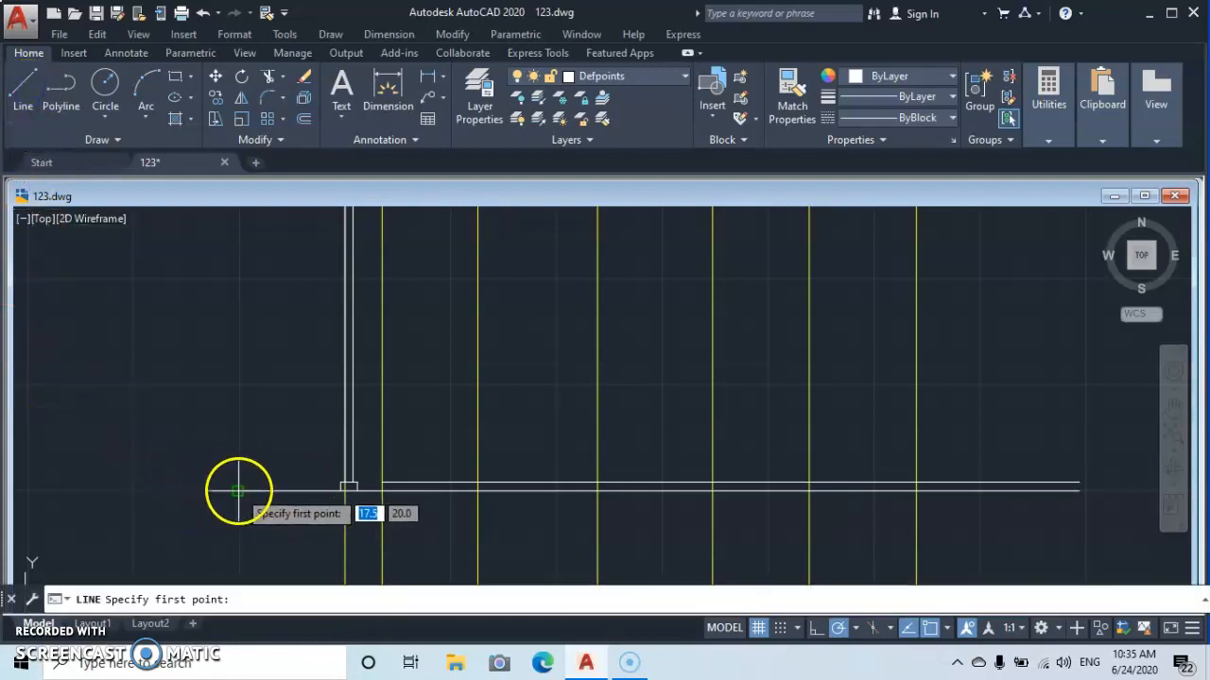
{"action": "left_click", "coordinate": [238, 490]}
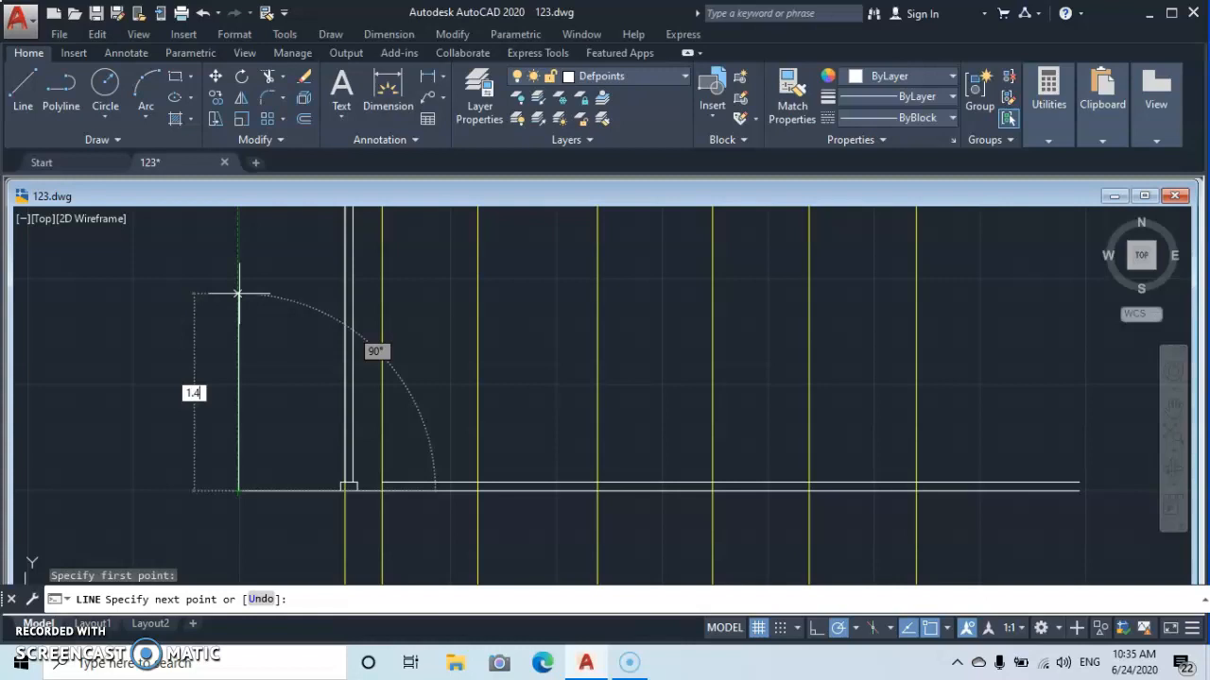
{"action": "type", "text": "1.4"}
{"action": "key", "text": "Return"}
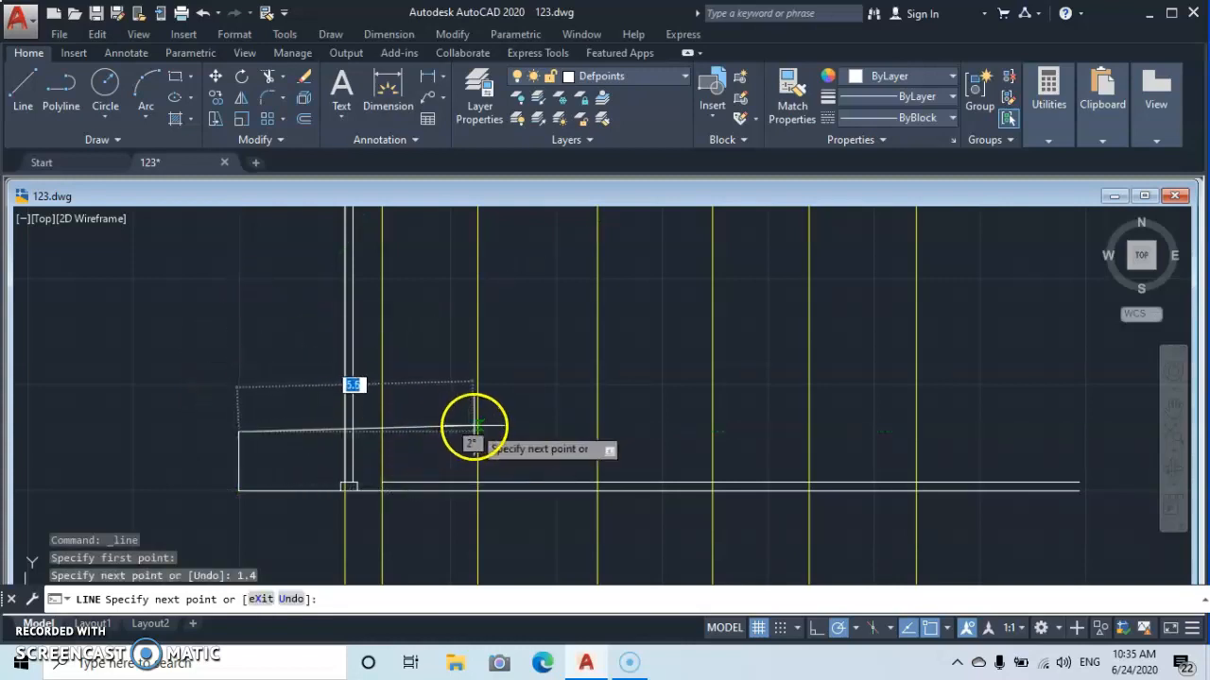
{"action": "left_click", "coordinate": [432, 432]}
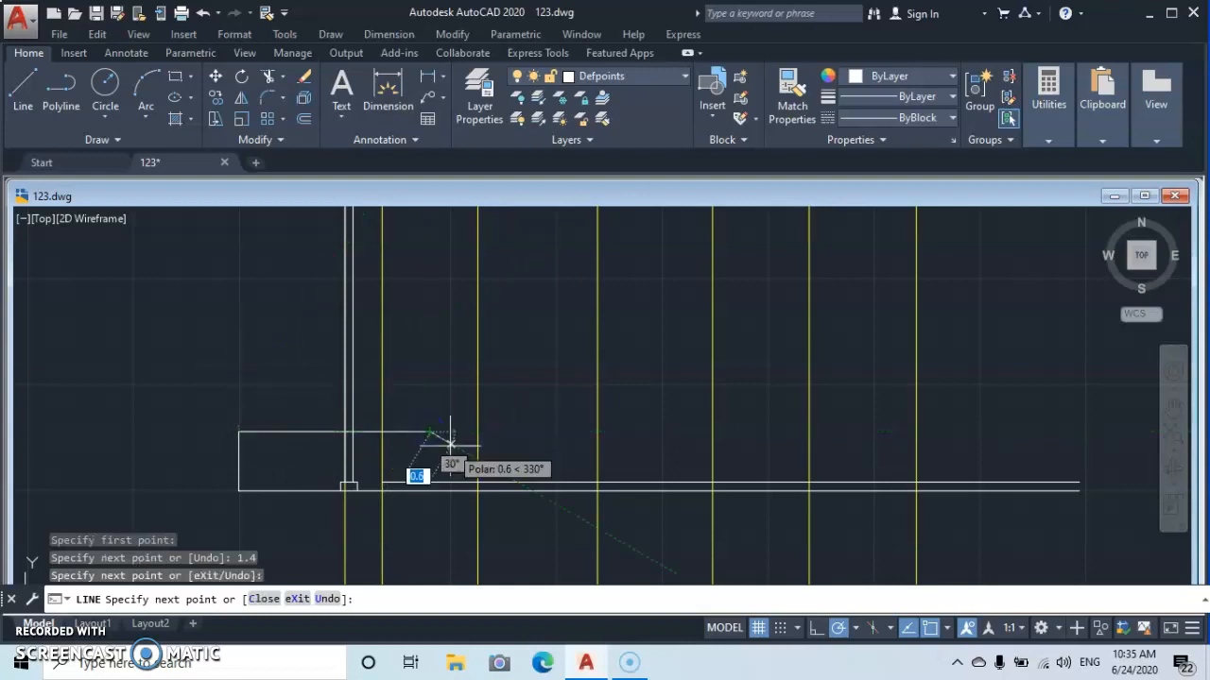
{"action": "key", "text": "Escape"}
{"action": "scroll", "coordinate": [432, 445], "scroll_direction": "up", "scroll_amount": 4}
{"action": "mouse_move", "coordinate": [426, 440]}
{"action": "middle_mouse_down"}
{"action": "mouse_move", "coordinate": [403, 470]}
{"action": "mouse_move", "coordinate": [632, 391]}
{"action": "mouse_move", "coordinate": [653, 440]}
{"action": "middle_mouse_up"}
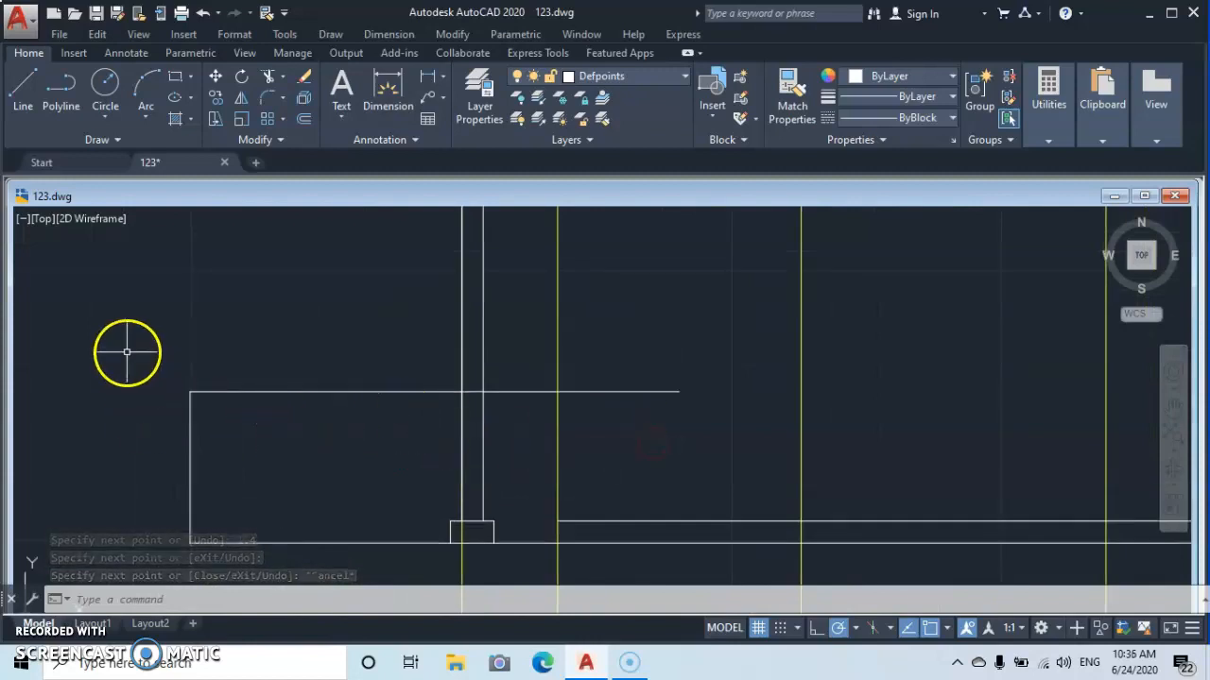
Step: Mirror the three lines of the column base across the horizontal helper line to form the column's cap, keeping the source objects
{"action": "left_click", "coordinate": [243, 96]}
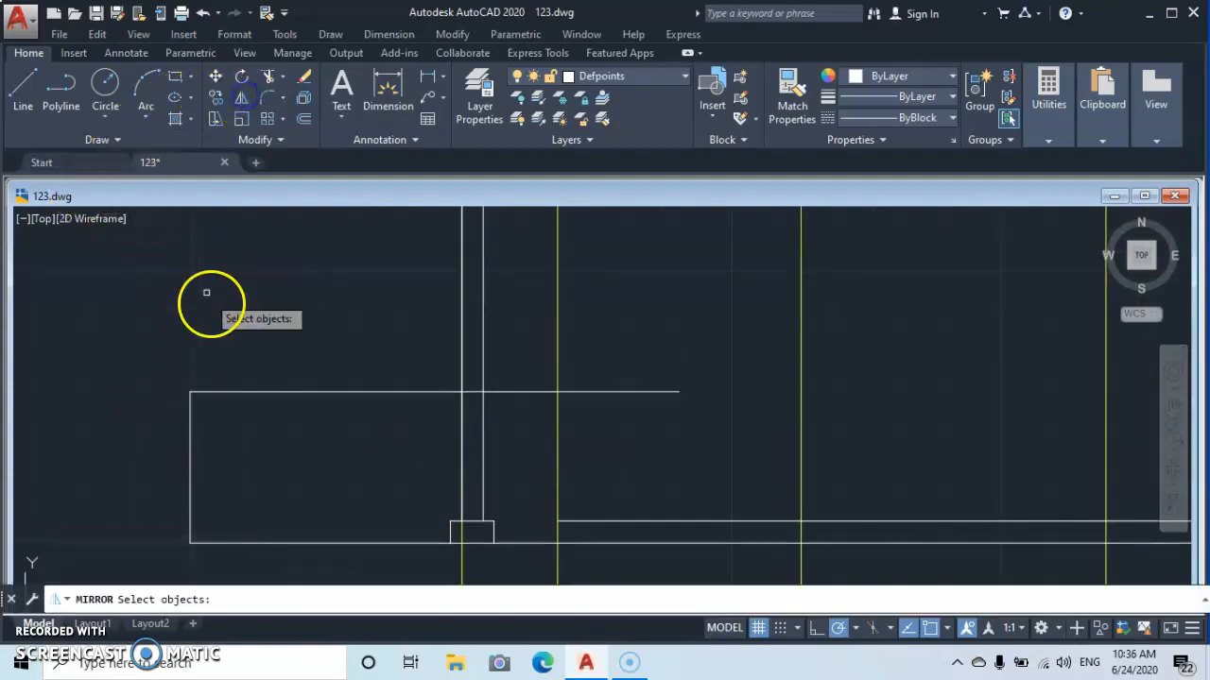
{"action": "left_click", "coordinate": [437, 507]}
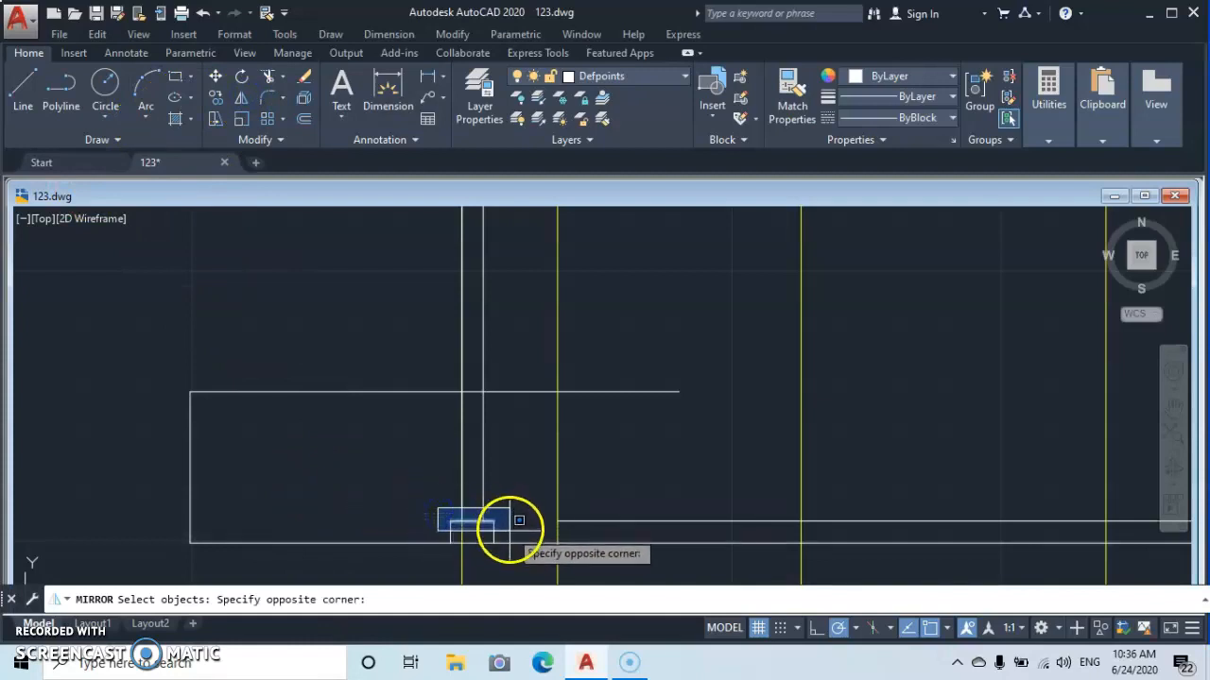
{"action": "left_click", "coordinate": [516, 540]}
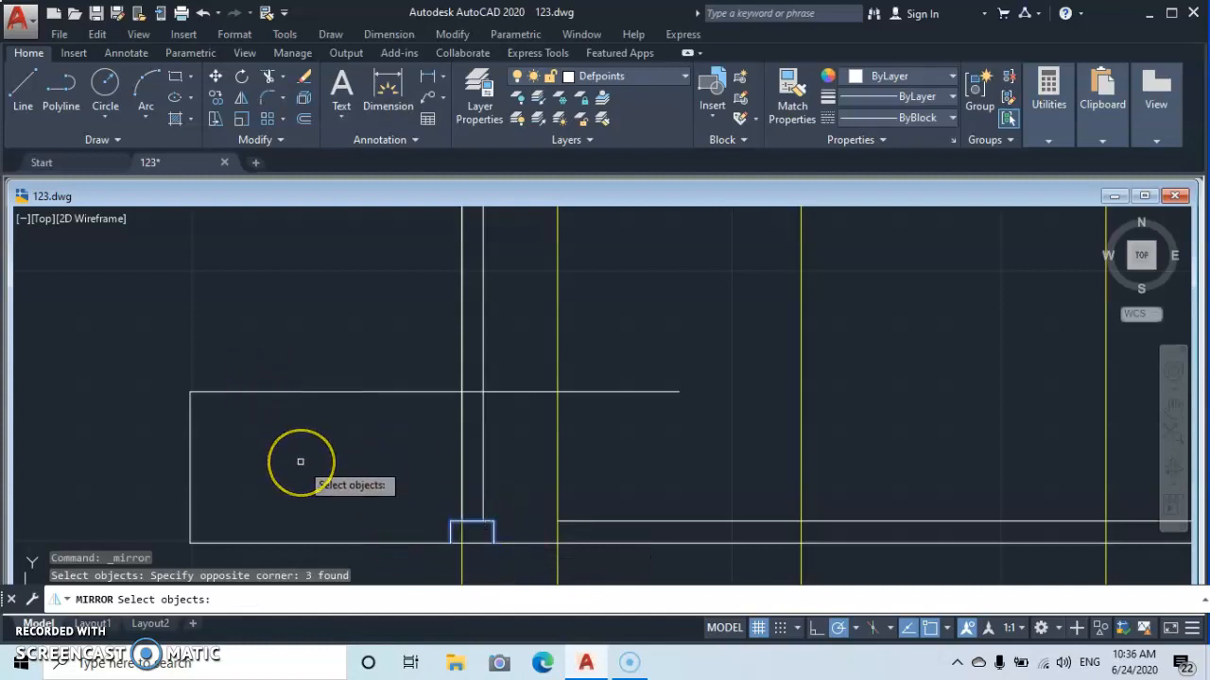
{"action": "key", "text": "Return"}
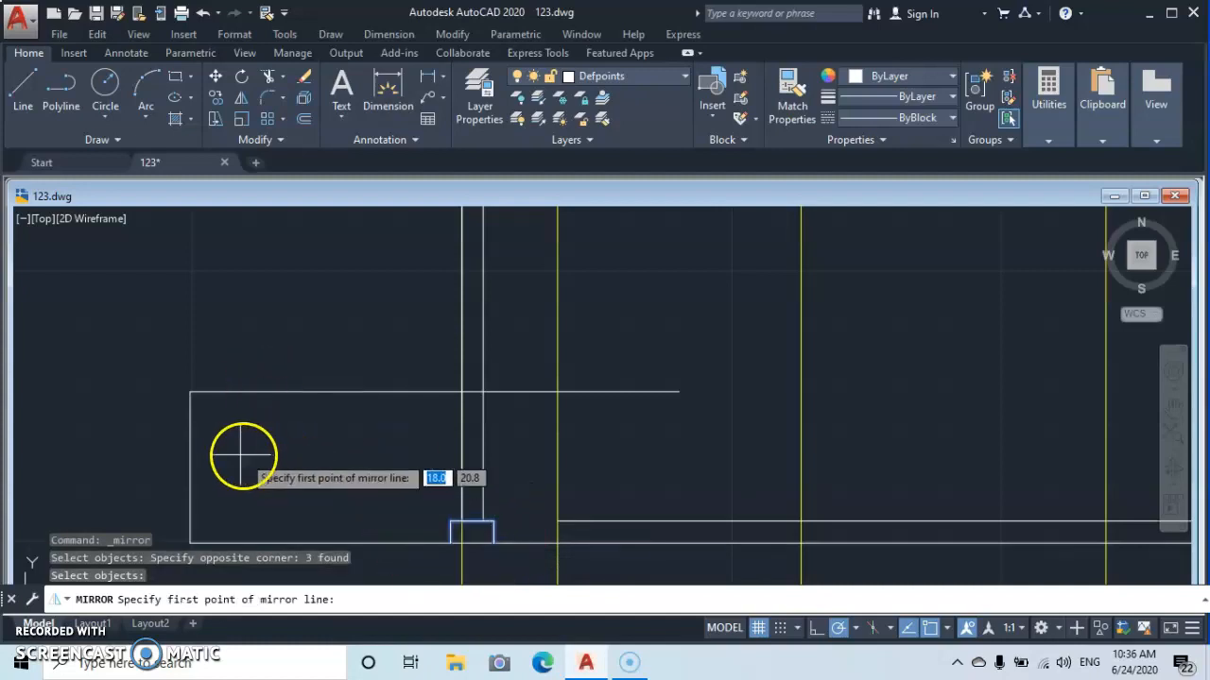
{"action": "left_click", "coordinate": [437, 394]}
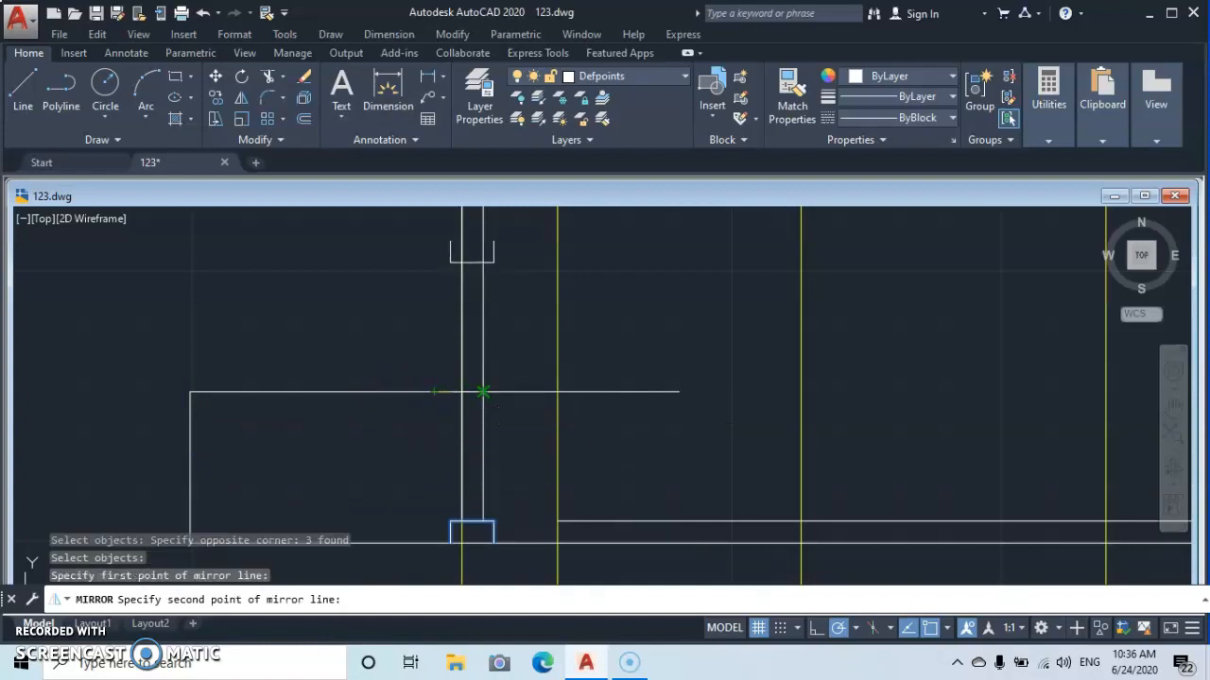
{"action": "left_click", "coordinate": [482, 391]}
{"action": "left_click", "coordinate": [530, 456]}
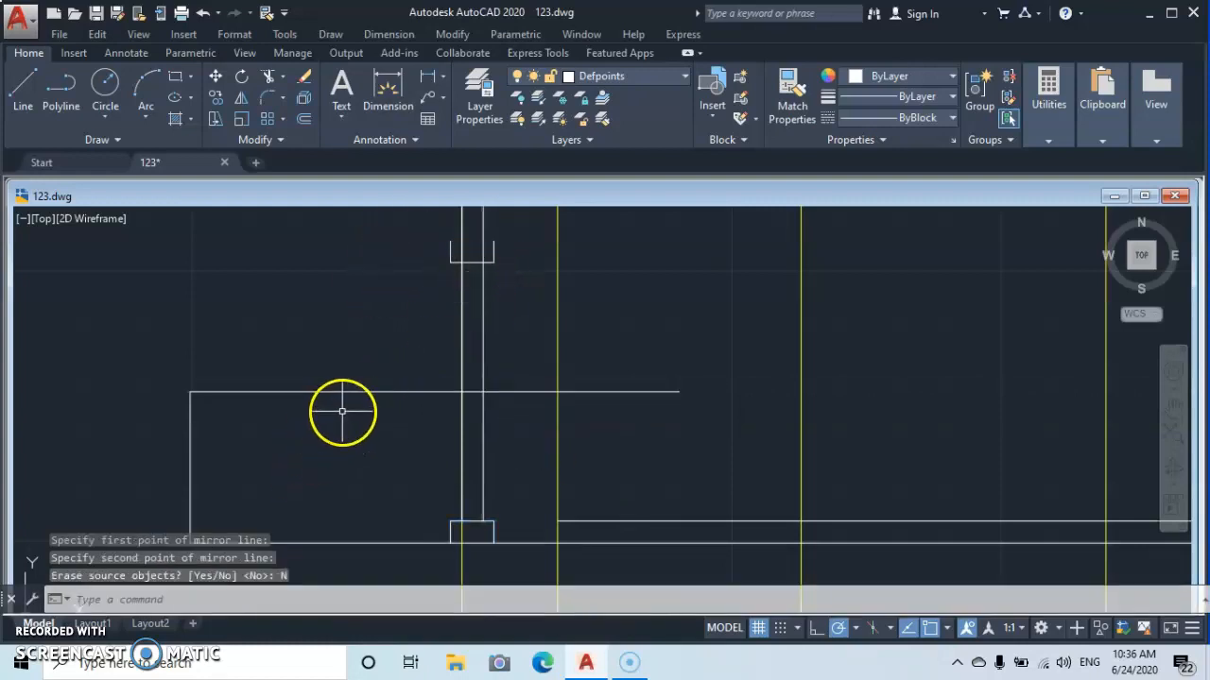
Step: Erase the horizontal helper line crossing the column and the vertical helper line at its left end
{"action": "left_click", "coordinate": [358, 393]}
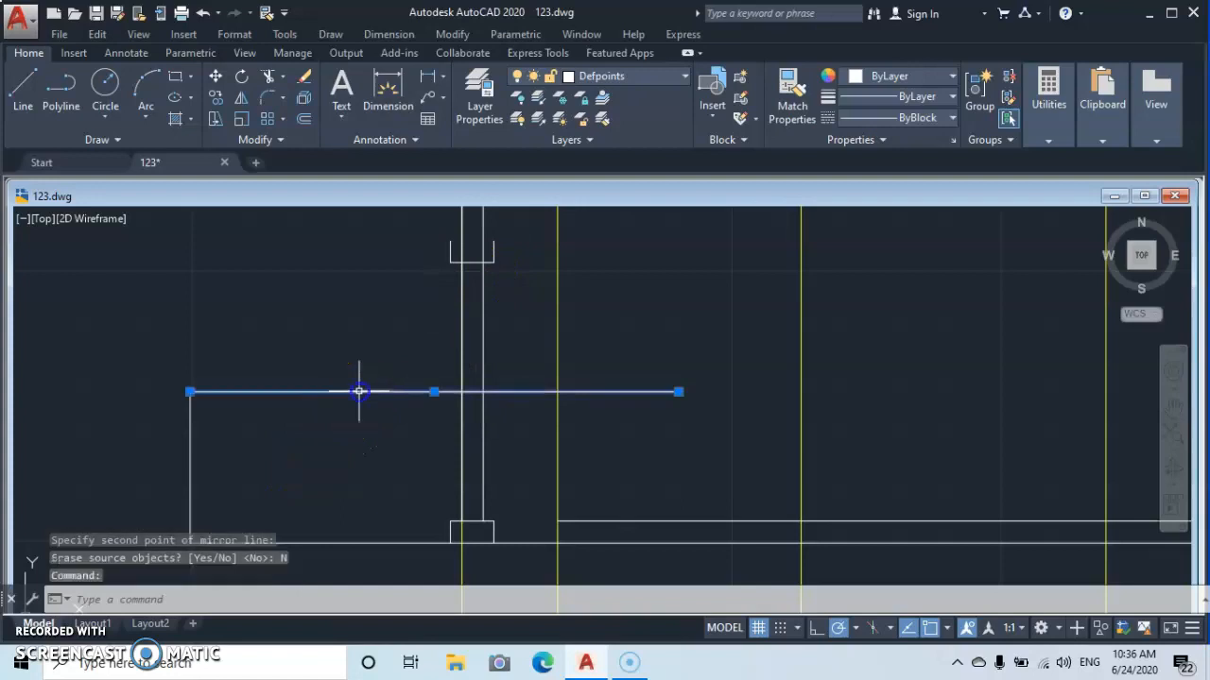
{"action": "left_click", "coordinate": [190, 441]}
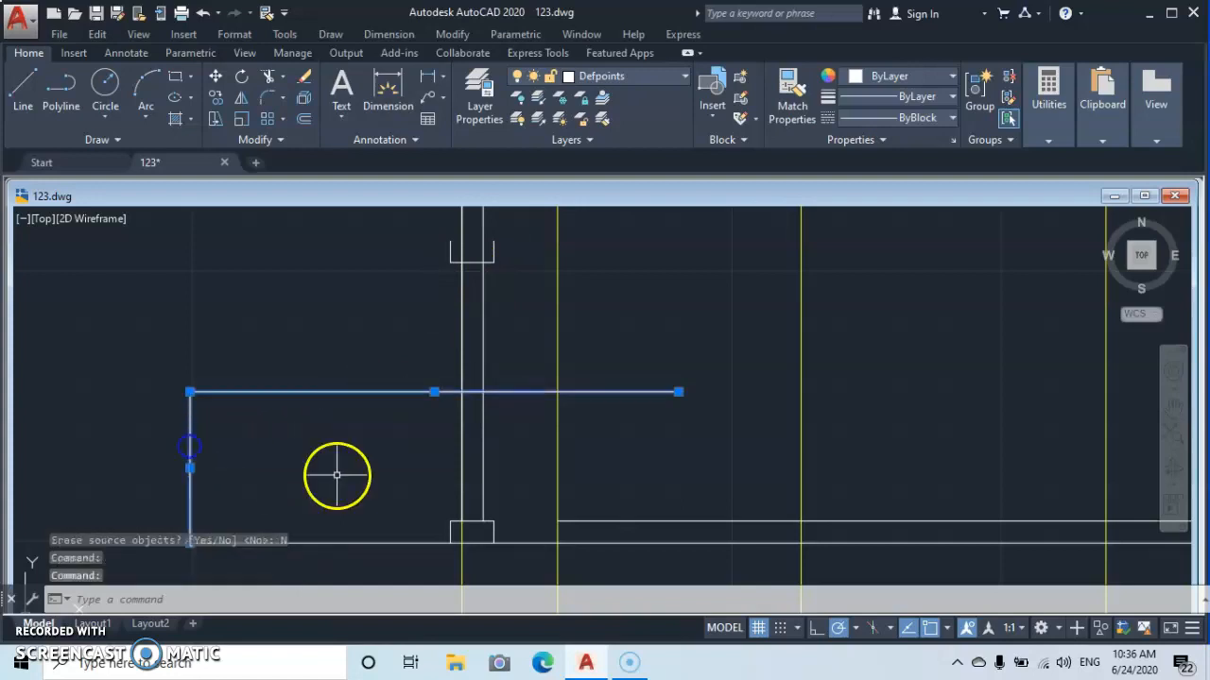
{"action": "right_click", "coordinate": [337, 476]}
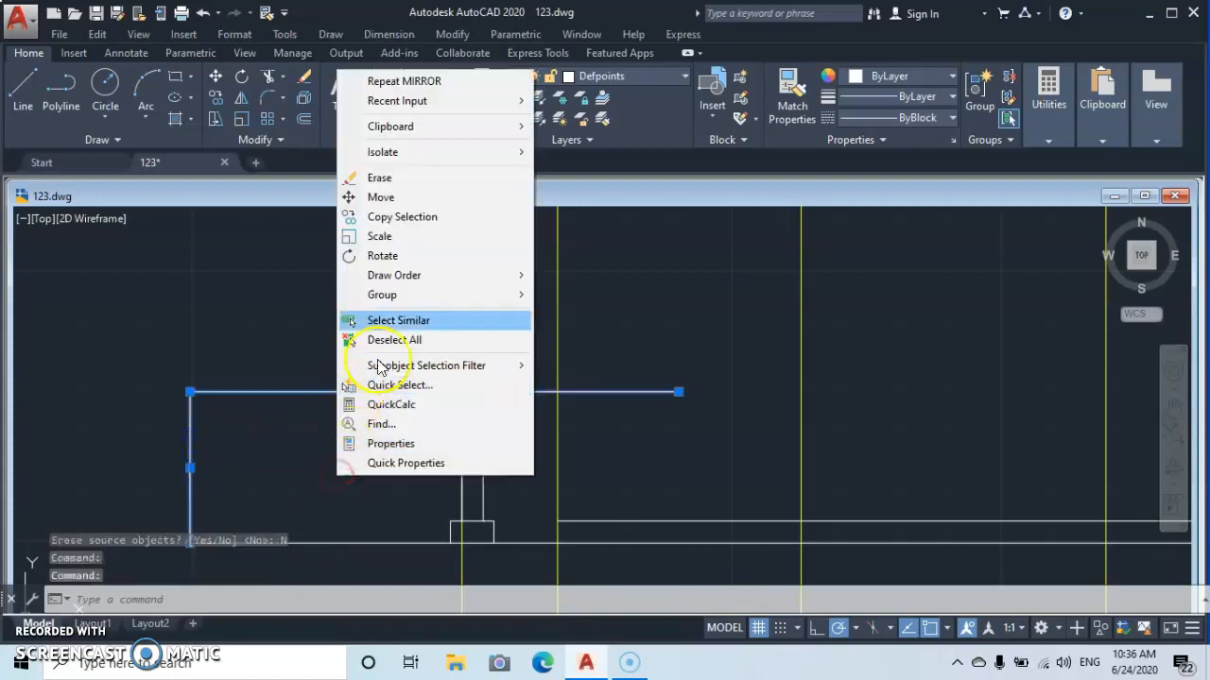
{"action": "left_click", "coordinate": [387, 180]}
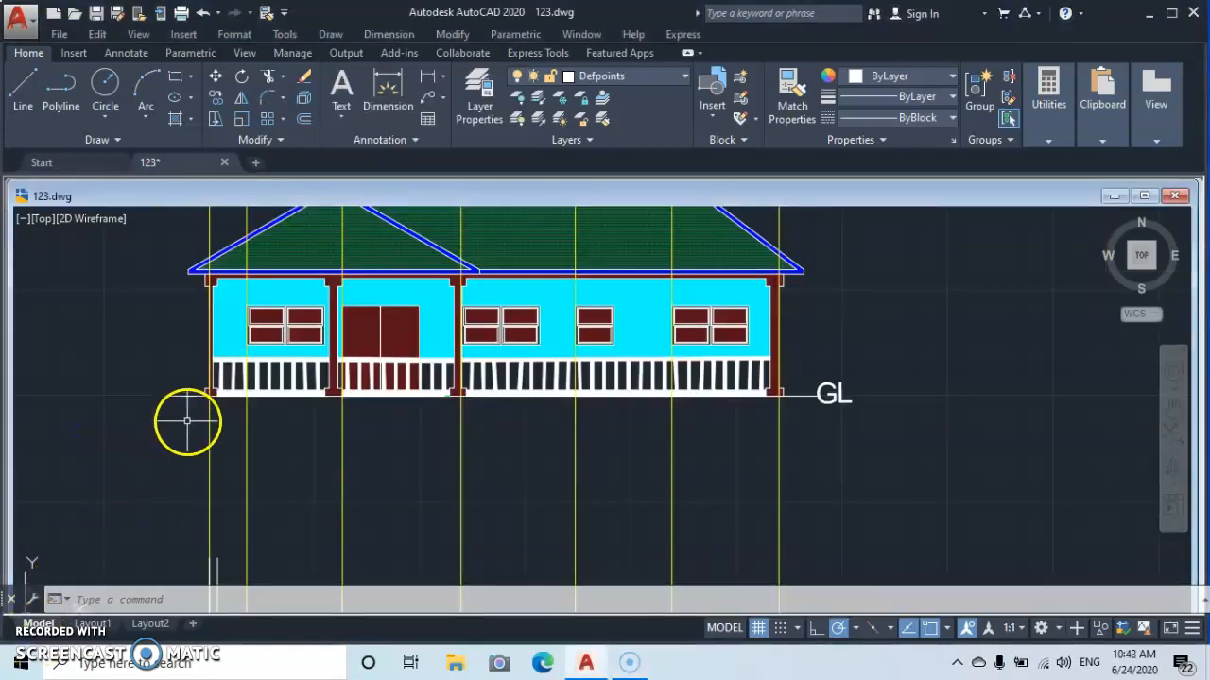
Step: Draw a 1.25 horizontal line right from the column base's upper right corner, then a vertical line about 2 long upward from its end
{"action": "scroll", "coordinate": [297, 402], "scroll_direction": "up", "scroll_amount": 1}
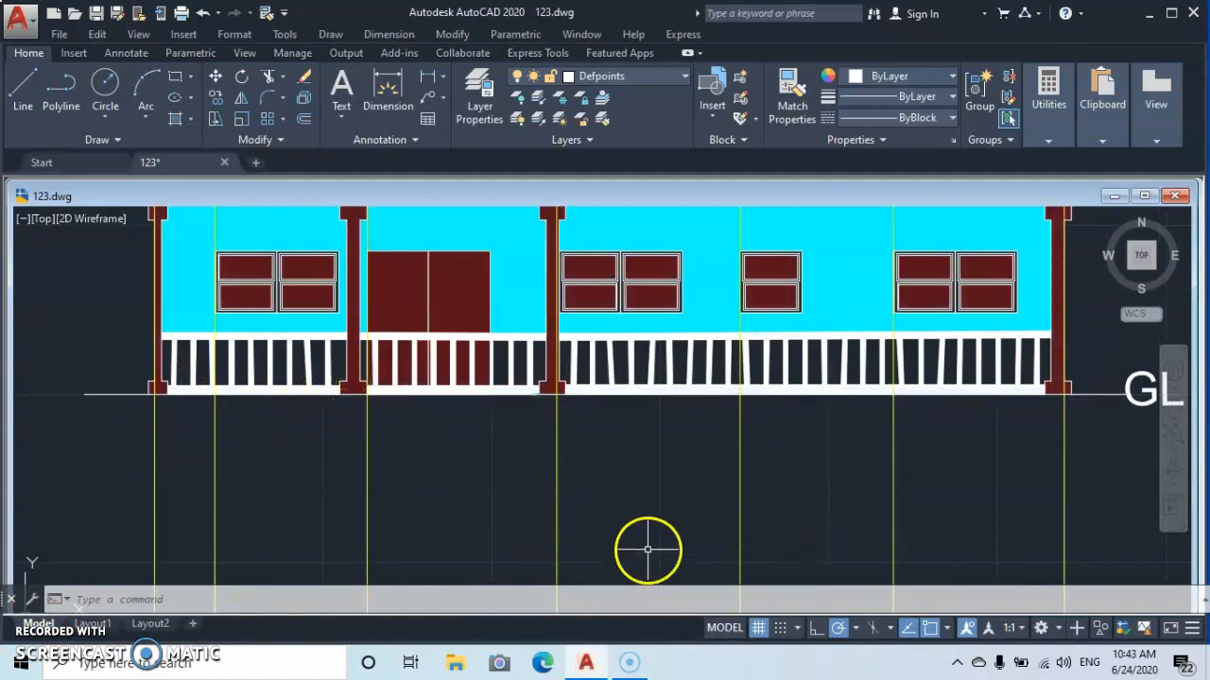
{"action": "mouse_move", "coordinate": [643, 549]}
{"action": "middle_mouse_down"}
{"action": "mouse_move", "coordinate": [662, 104]}
{"action": "mouse_move", "coordinate": [682, 63]}
{"action": "mouse_move", "coordinate": [667, 221]}
{"action": "middle_mouse_up"}
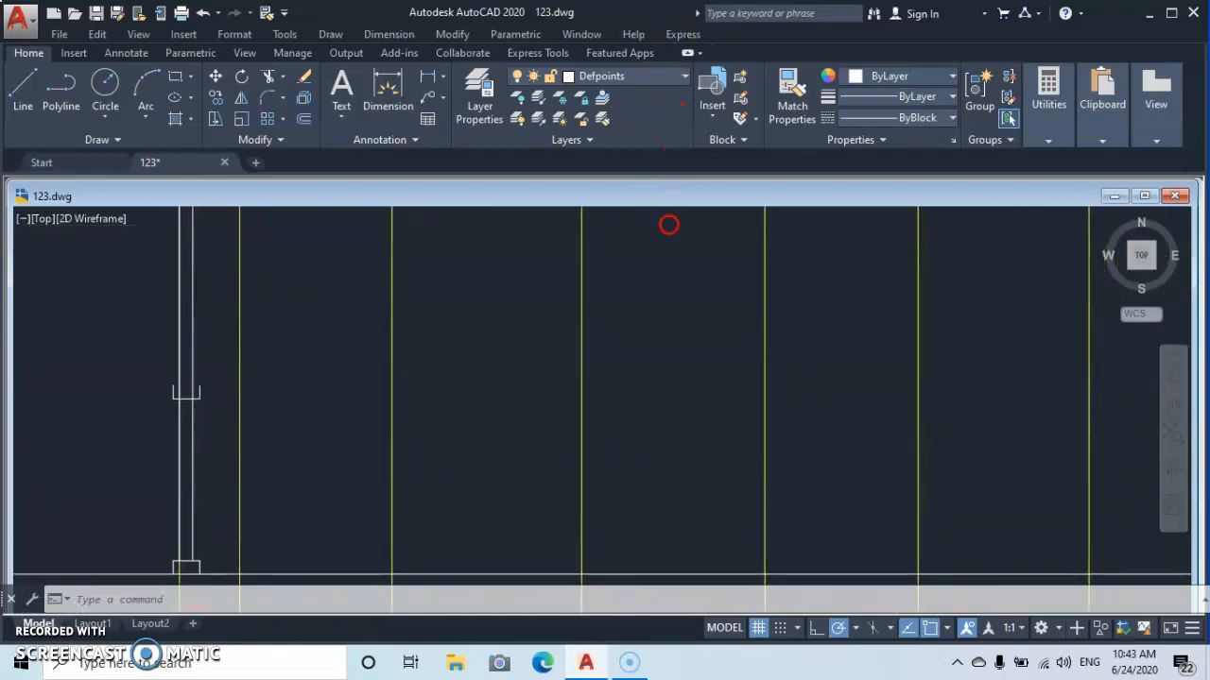
{"action": "middle_click_drag", "start_coordinate": [556, 500], "coordinate": [557, 462]}
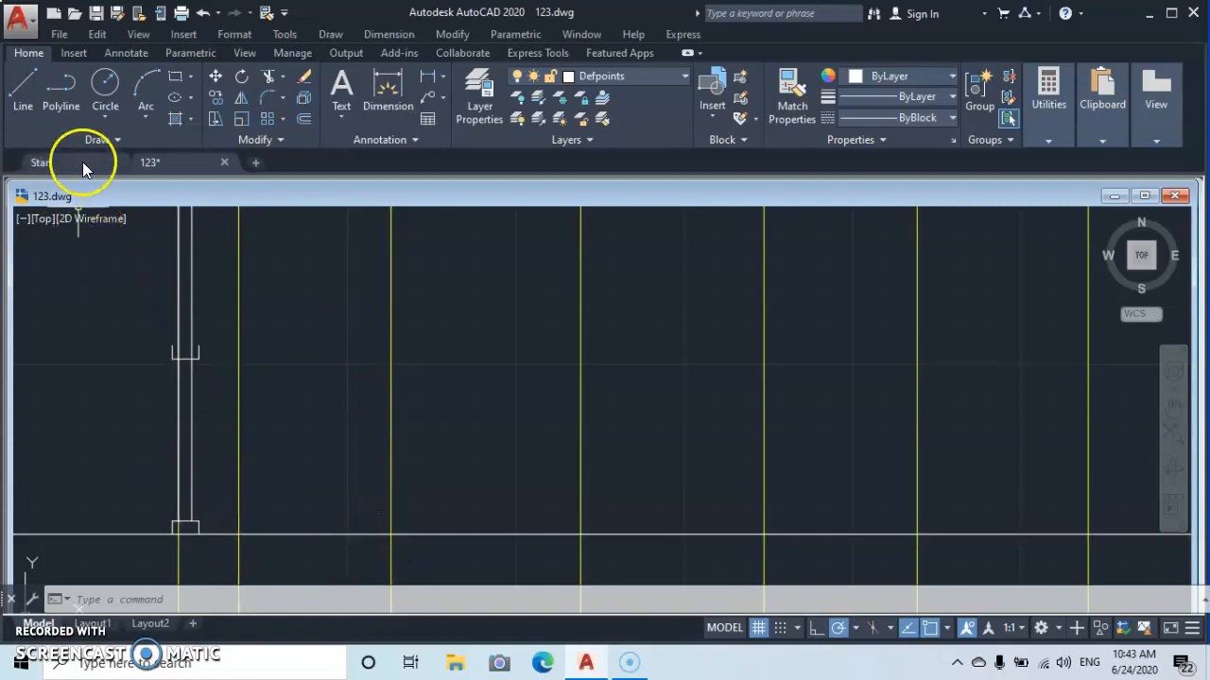
{"action": "left_click", "coordinate": [28, 92]}
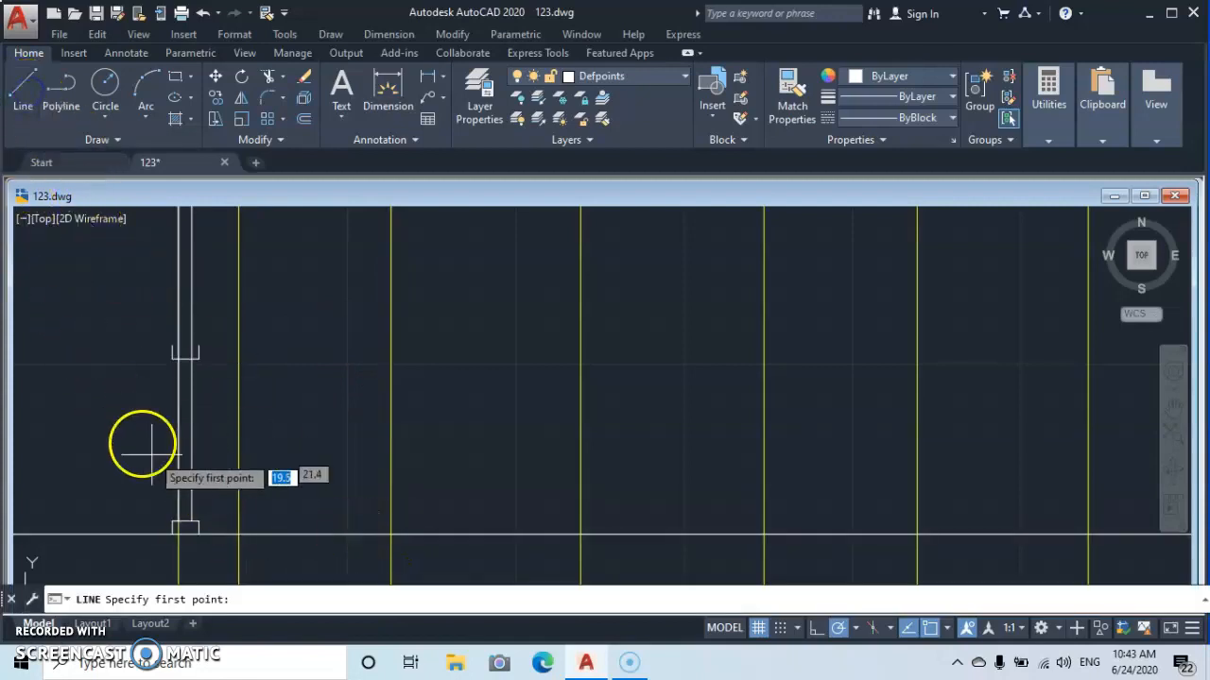
{"action": "left_click", "coordinate": [198, 522]}
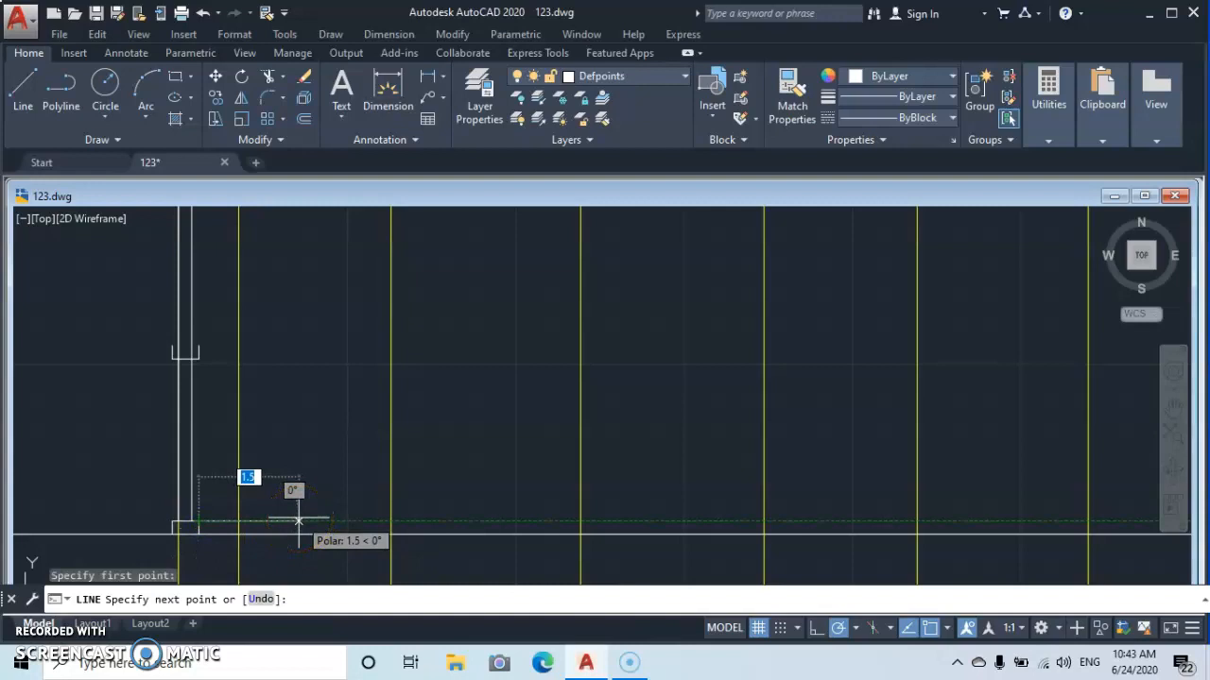
{"action": "type", "text": "1.25"}
{"action": "key", "text": "Return"}
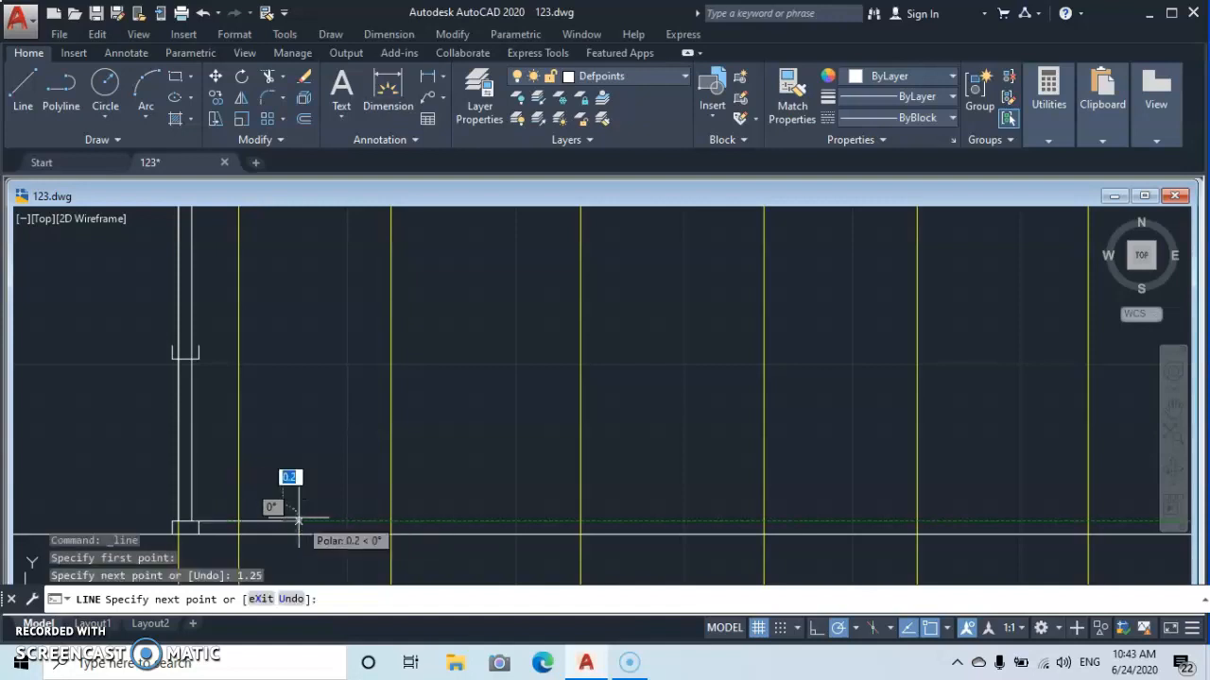
{"action": "left_click", "coordinate": [282, 387]}
{"action": "key", "text": "Escape"}
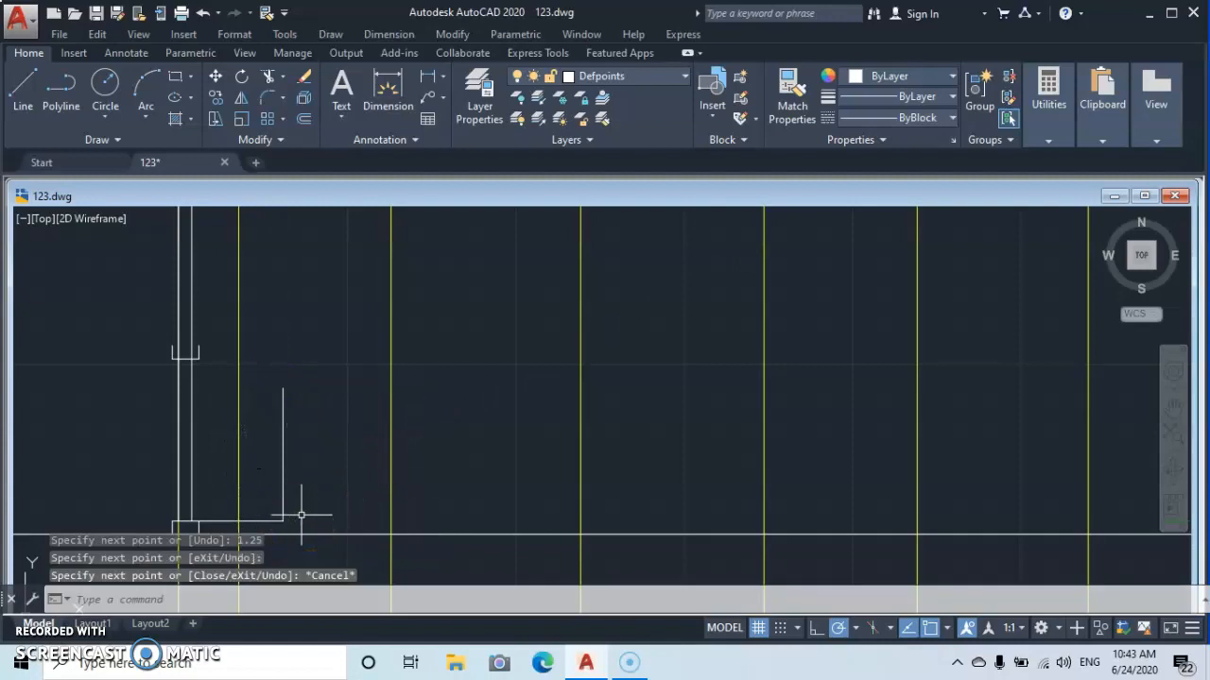
Step: Mirror the first column with its base, cap and the short horizontal line about the vertical helper line, keeping the source objects
{"action": "middle_click_drag", "start_coordinate": [440, 507], "coordinate": [448, 468]}
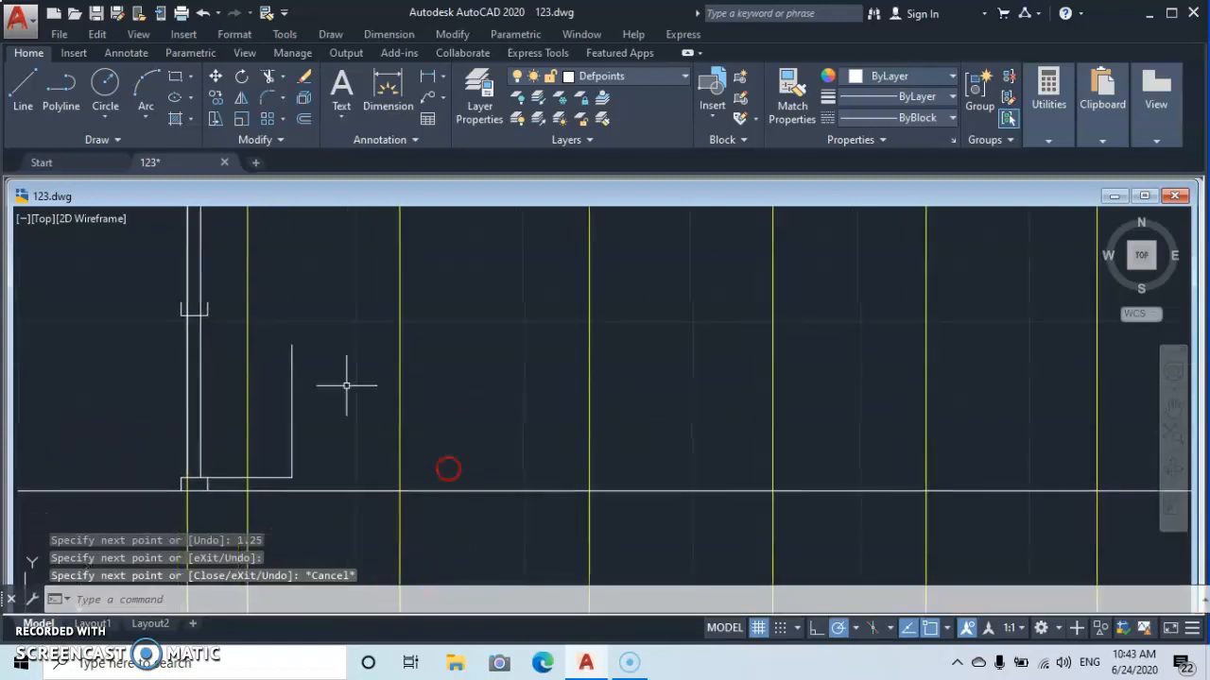
{"action": "left_click", "coordinate": [240, 96]}
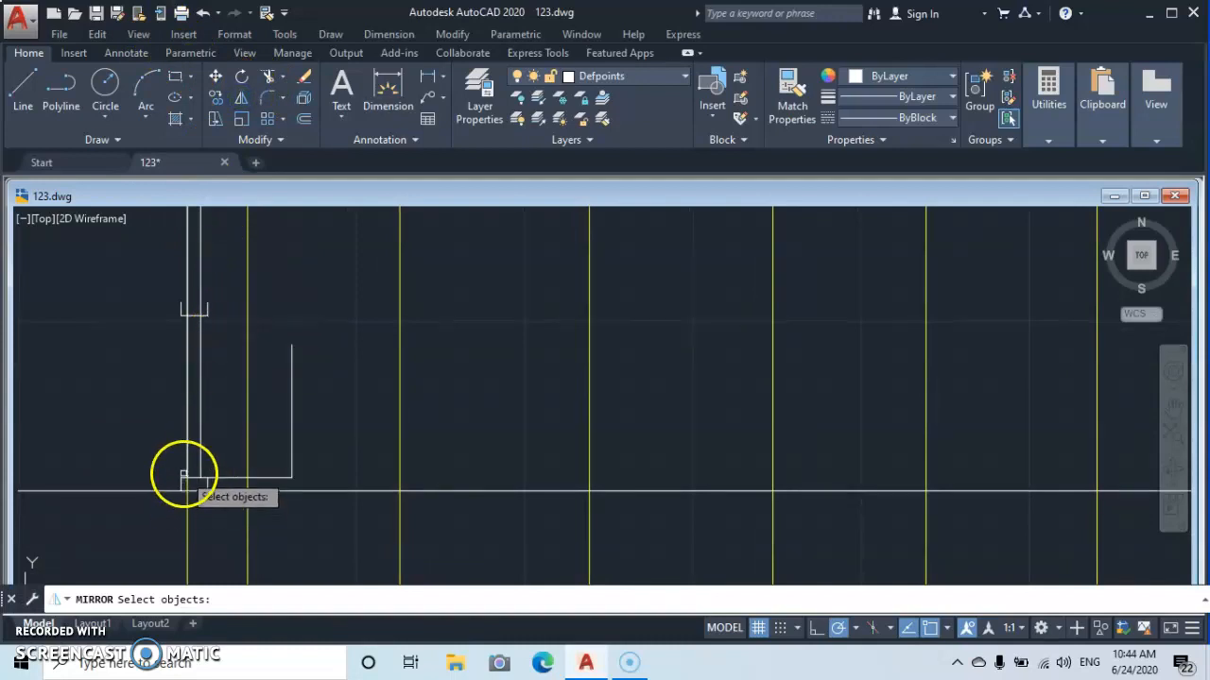
{"action": "left_click", "coordinate": [233, 308]}
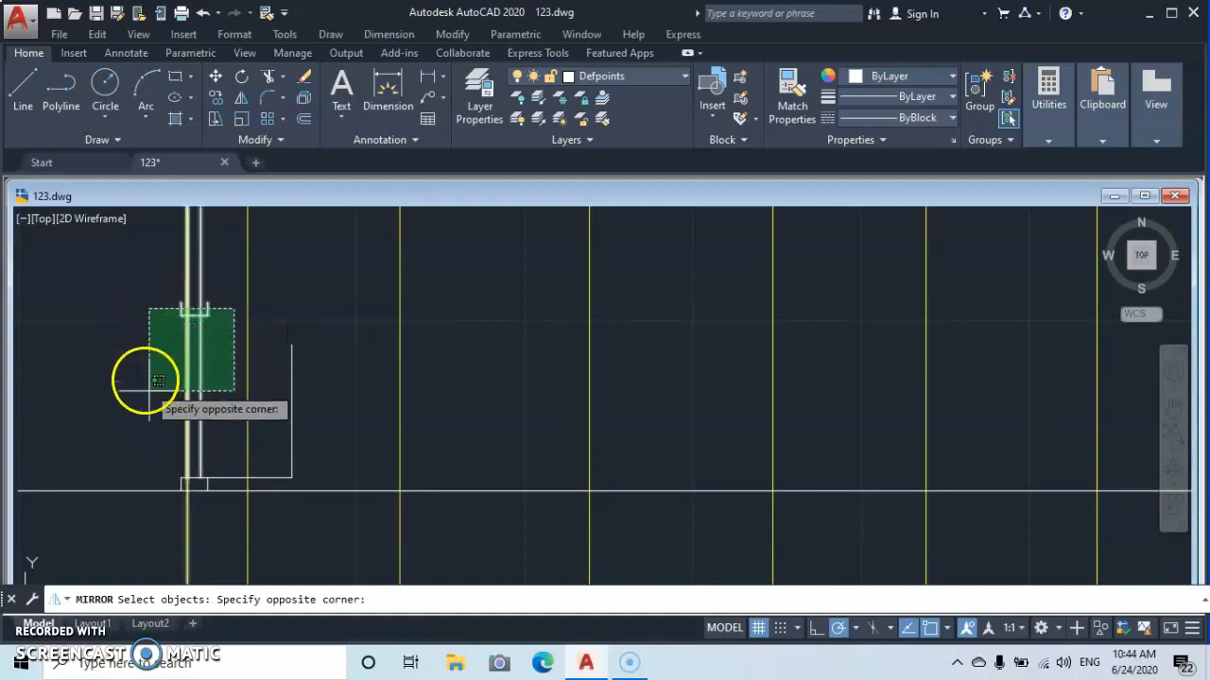
{"action": "left_click", "coordinate": [140, 487]}
{"action": "key", "text": "Return"}
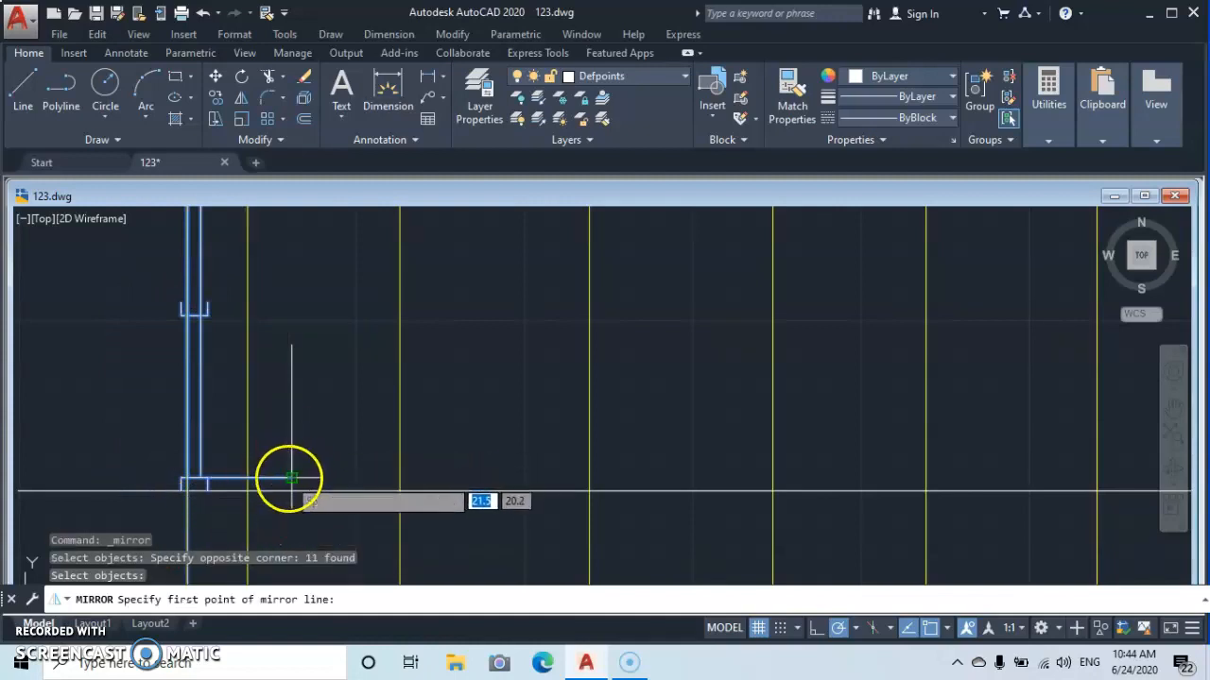
{"action": "left_click", "coordinate": [290, 479]}
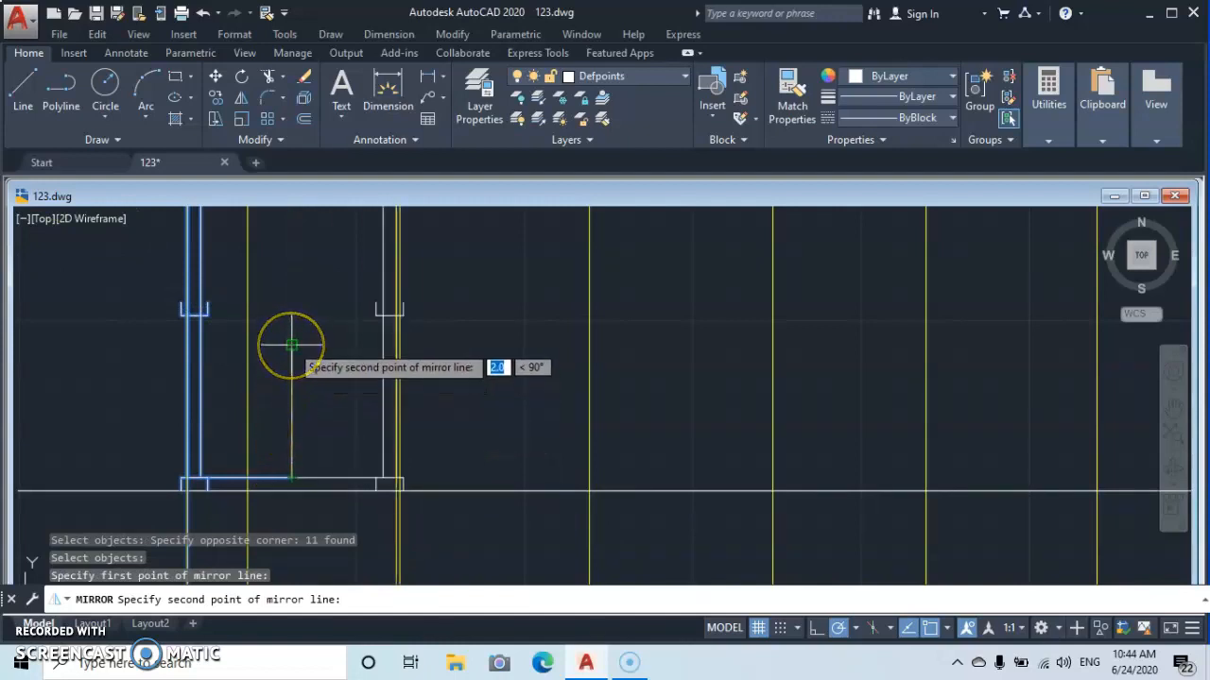
{"action": "left_click", "coordinate": [291, 345]}
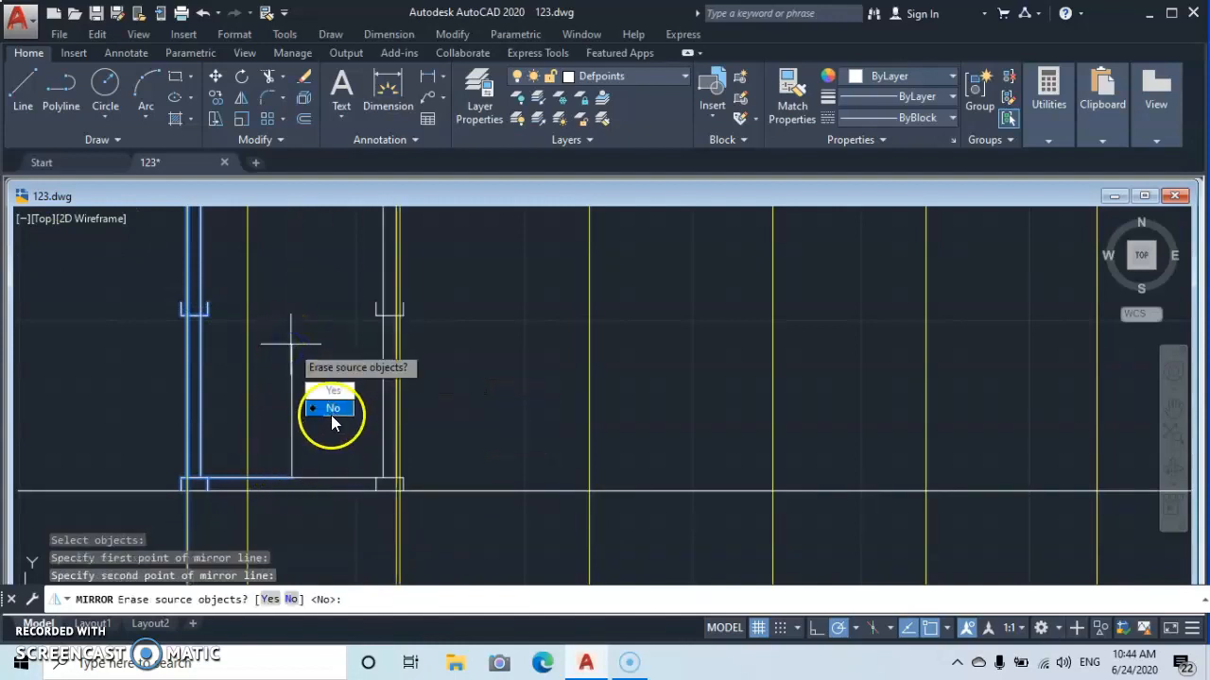
{"action": "left_click", "coordinate": [331, 409]}
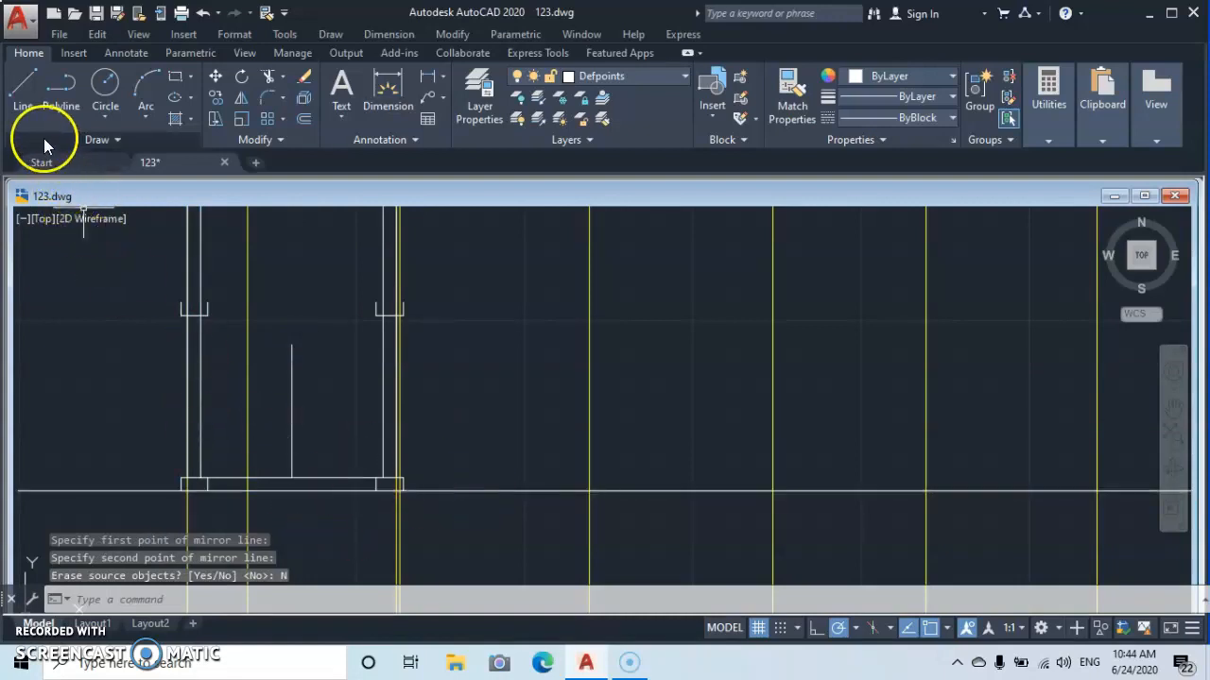
Step: Draw a 1.25 horizontal line right from the second column base's upper right corner, then a vertical line about 1.8 long upward
{"action": "left_click", "coordinate": [21, 90]}
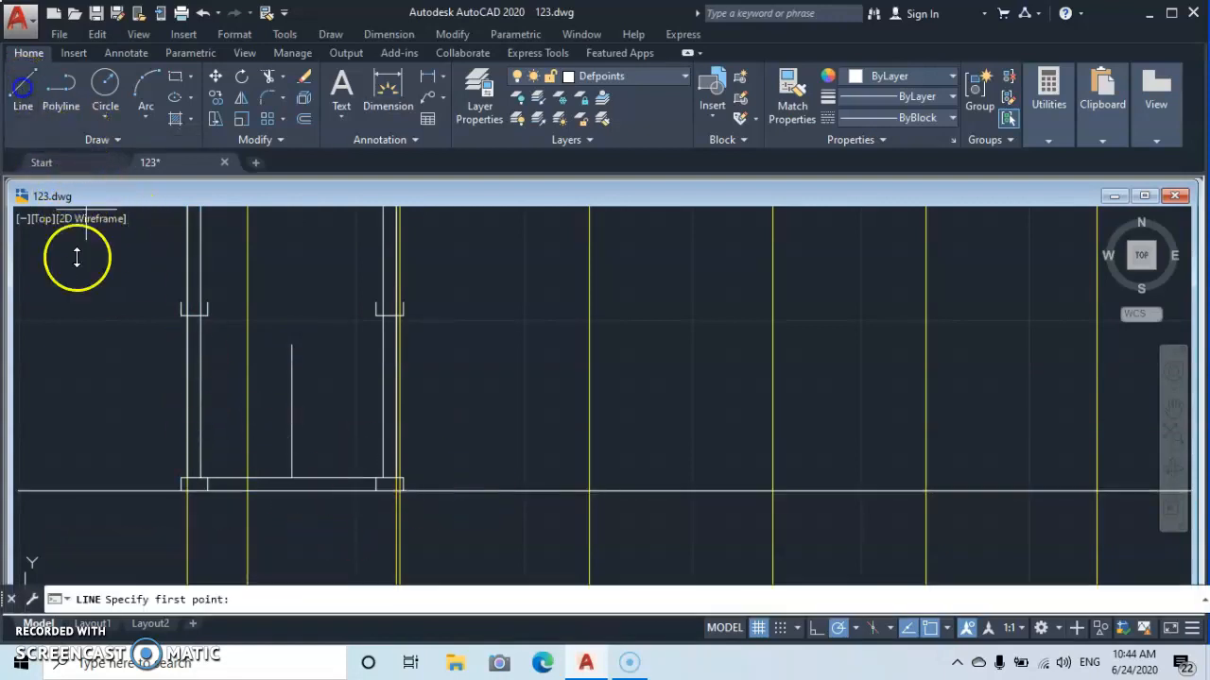
{"action": "left_click", "coordinate": [401, 479]}
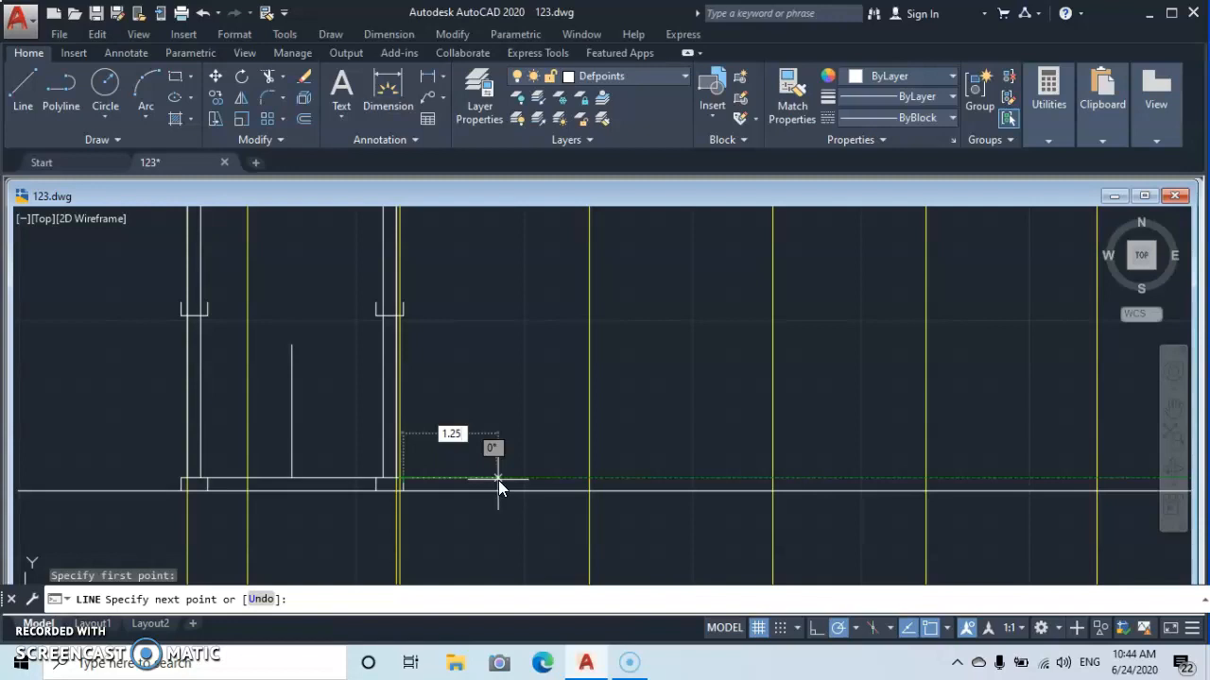
{"action": "key", "text": "Return"}
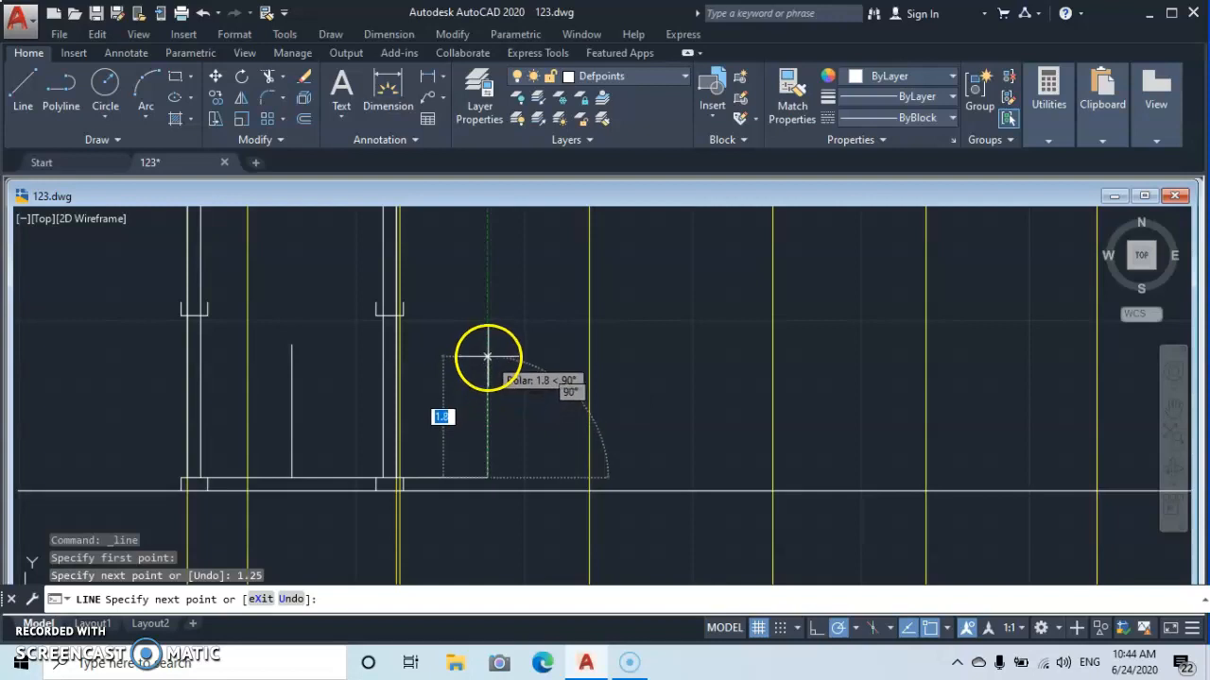
{"action": "left_click", "coordinate": [487, 357]}
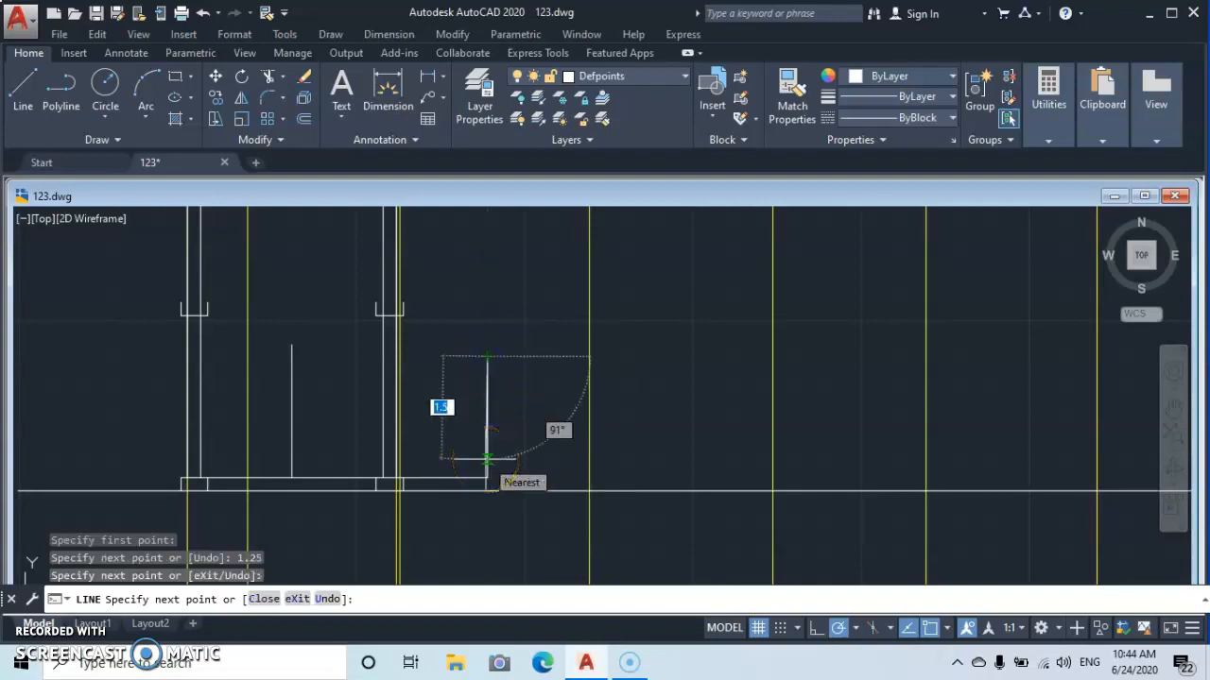
{"action": "key", "text": "Escape"}
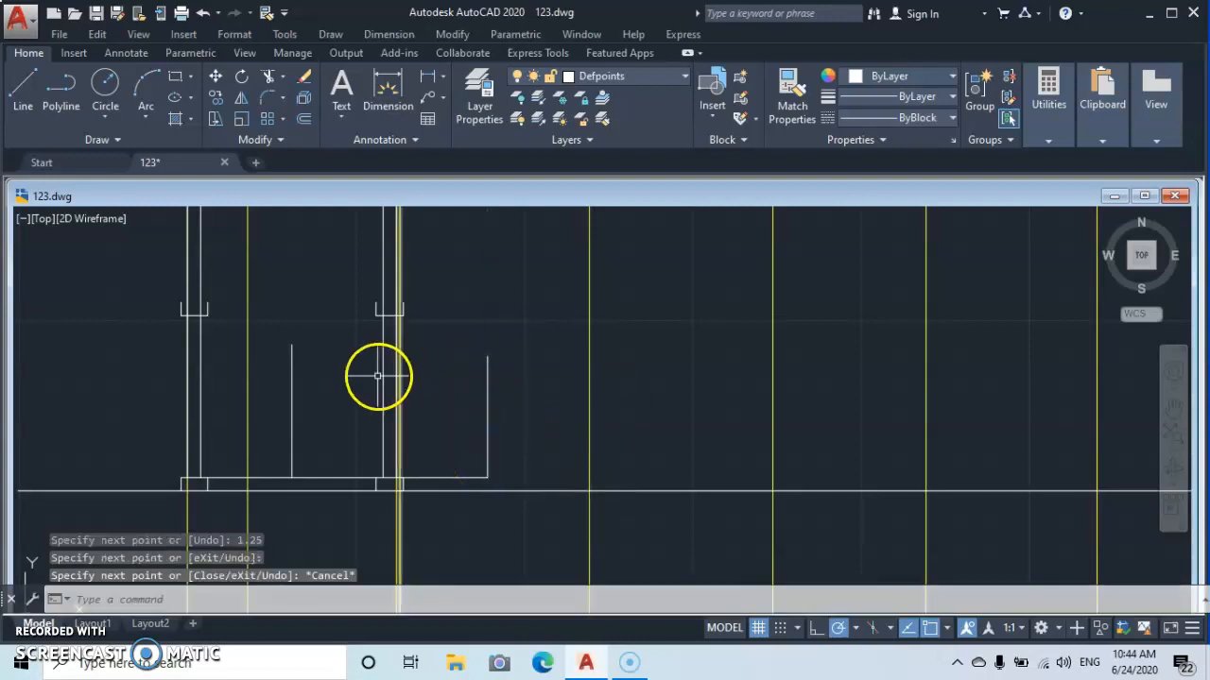
Step: Mirror the second column with its base, cap and adjoining lines about the vertical helper line beside it, keeping the source objects
{"action": "left_click", "coordinate": [246, 99]}
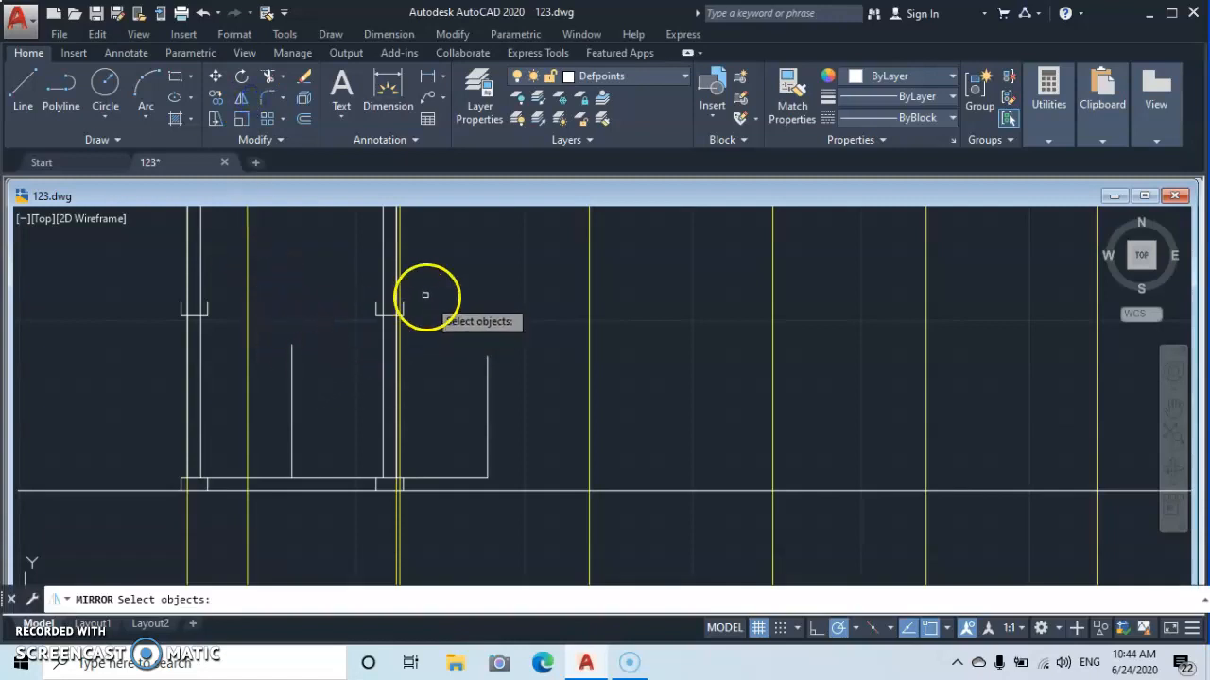
{"action": "left_click", "coordinate": [426, 301]}
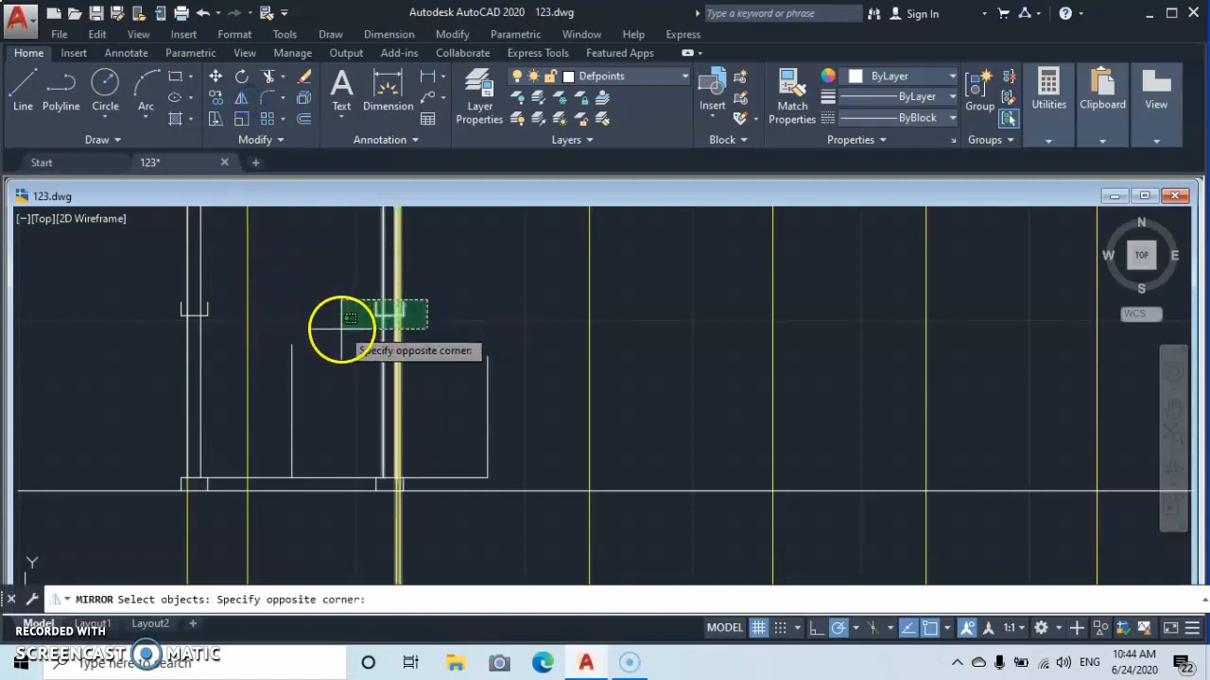
{"action": "left_click", "coordinate": [351, 474]}
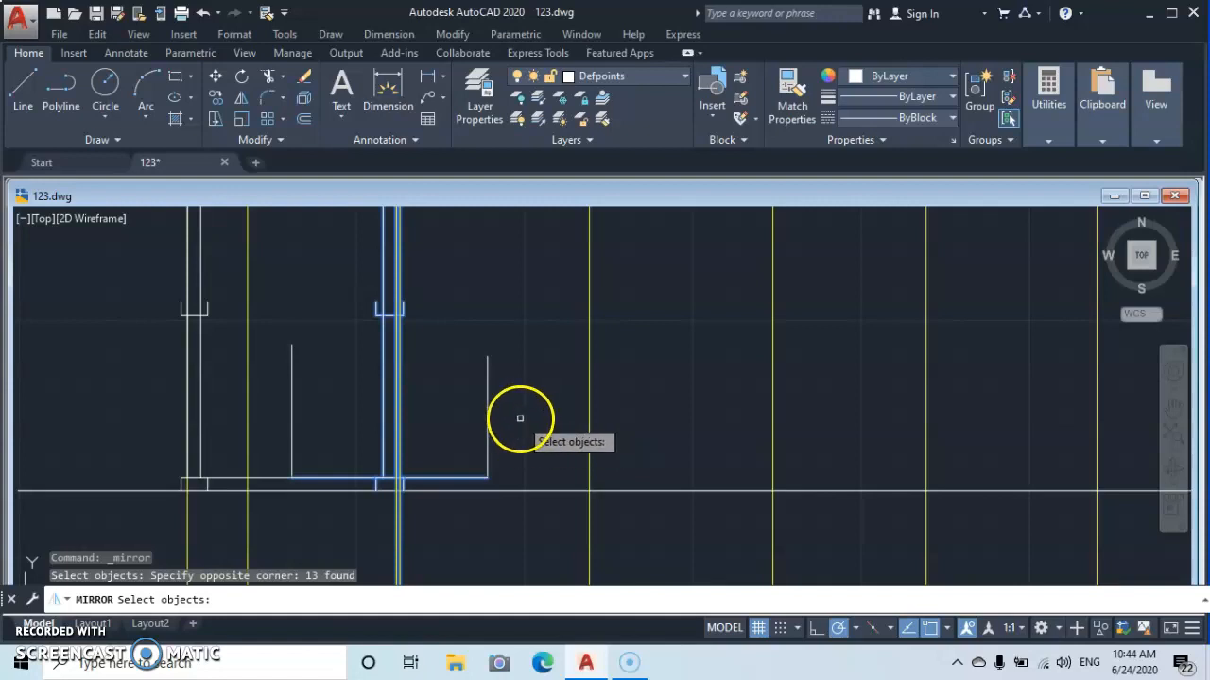
{"action": "key", "text": "Return"}
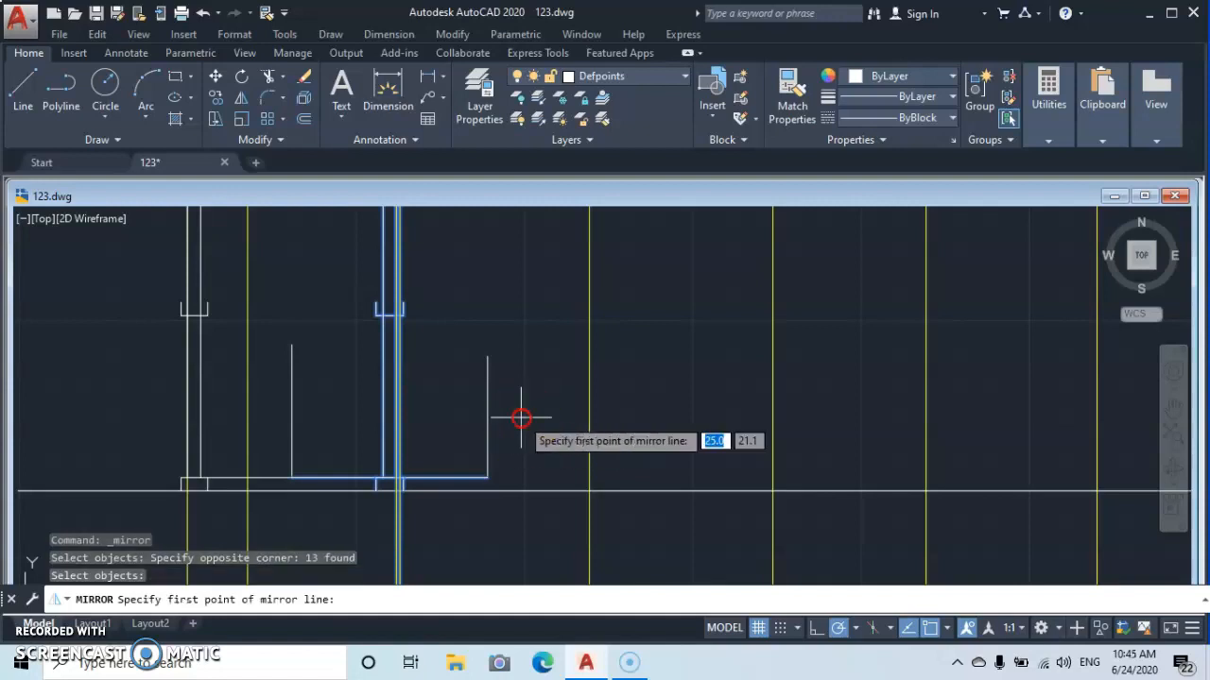
{"action": "left_click", "coordinate": [487, 477]}
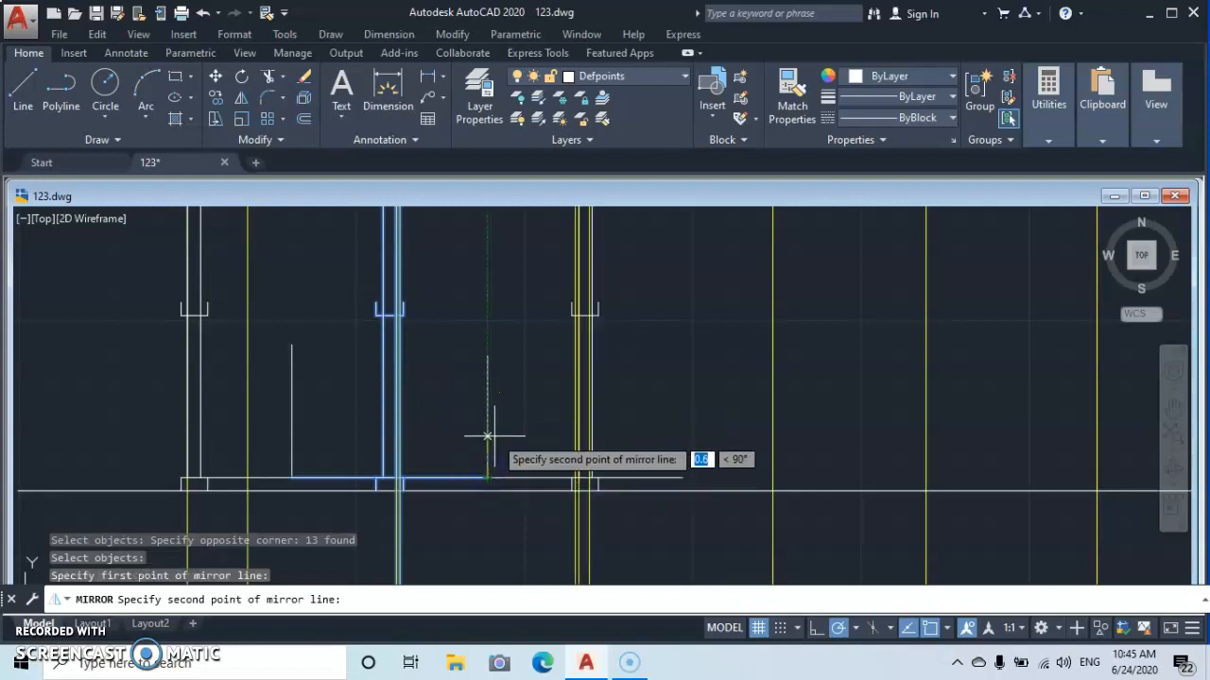
{"action": "left_click", "coordinate": [487, 360]}
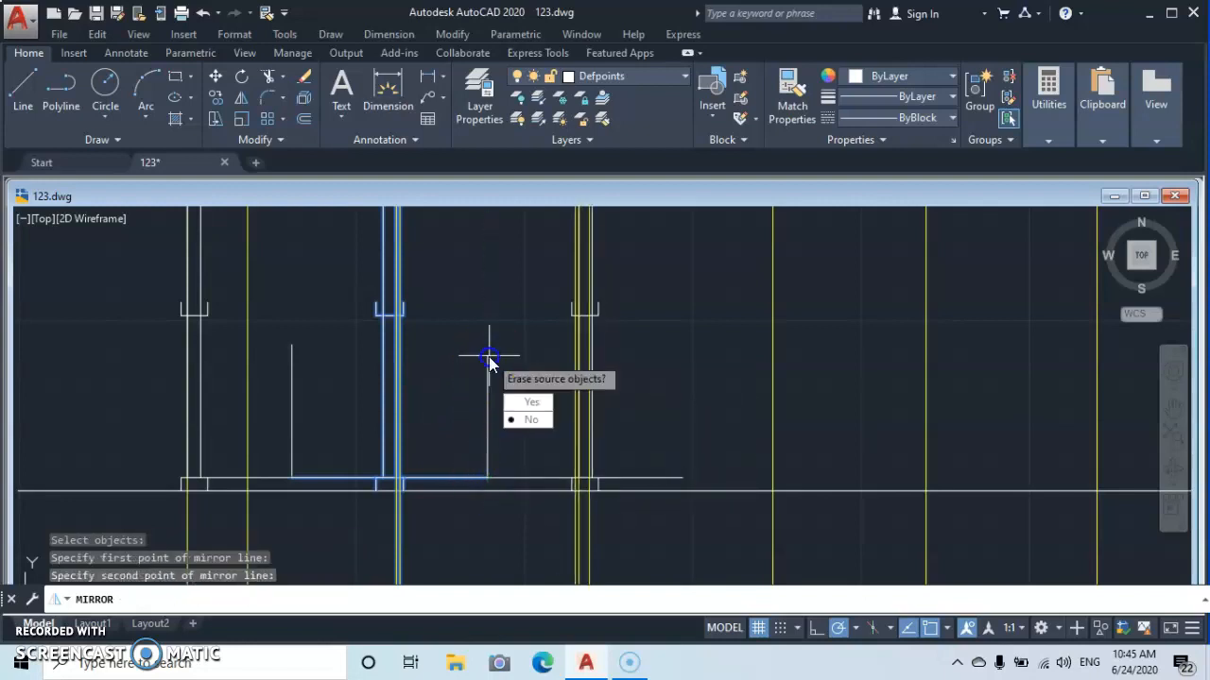
{"action": "left_click", "coordinate": [526, 419]}
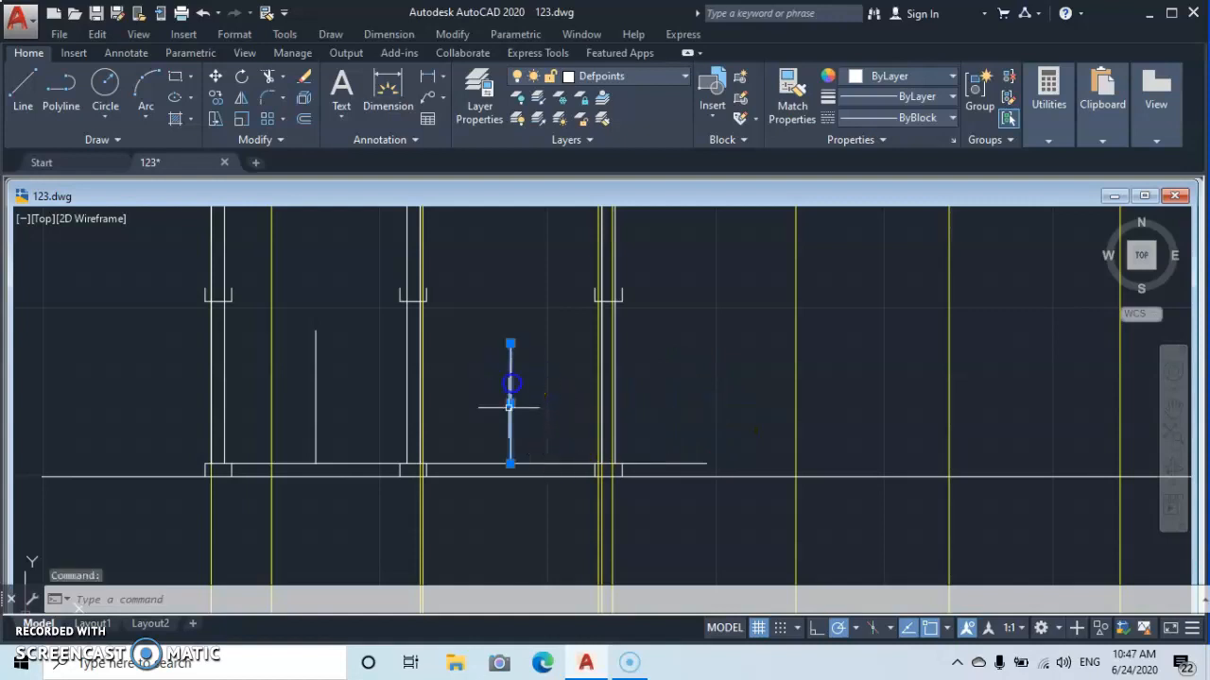
Step: Erase the two vertical helper lines and the short horizontal lines between the three column bases
{"action": "left_click", "coordinate": [479, 464]}
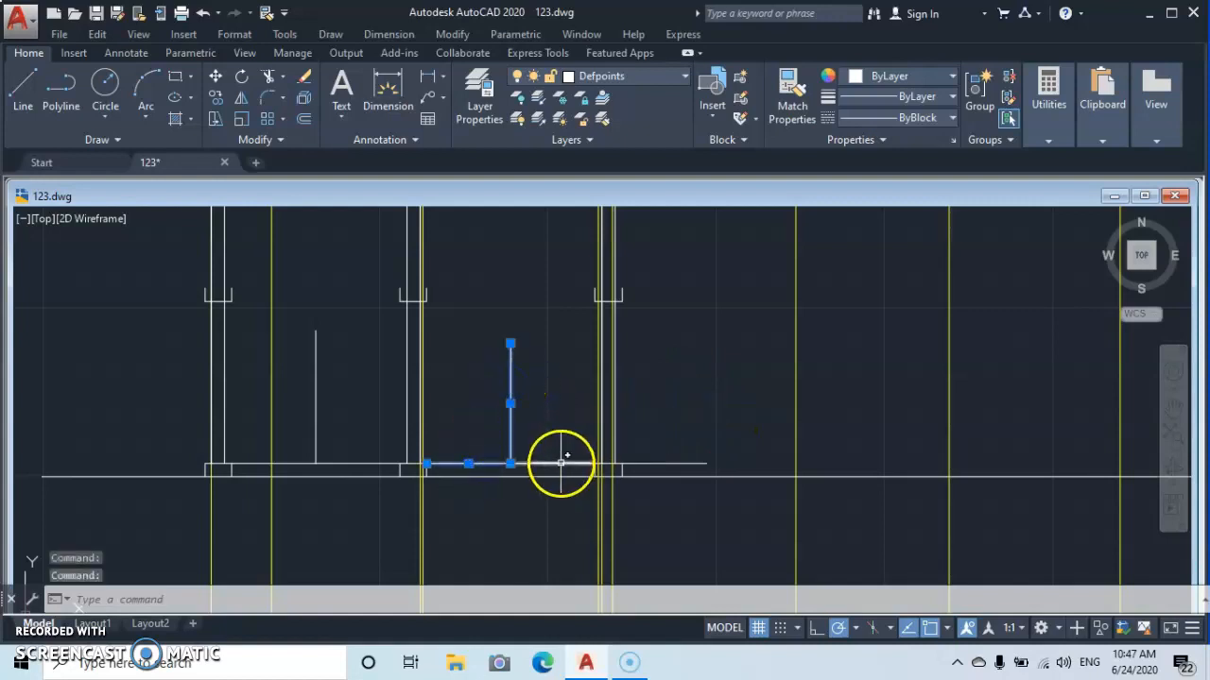
{"action": "left_click", "coordinate": [562, 463]}
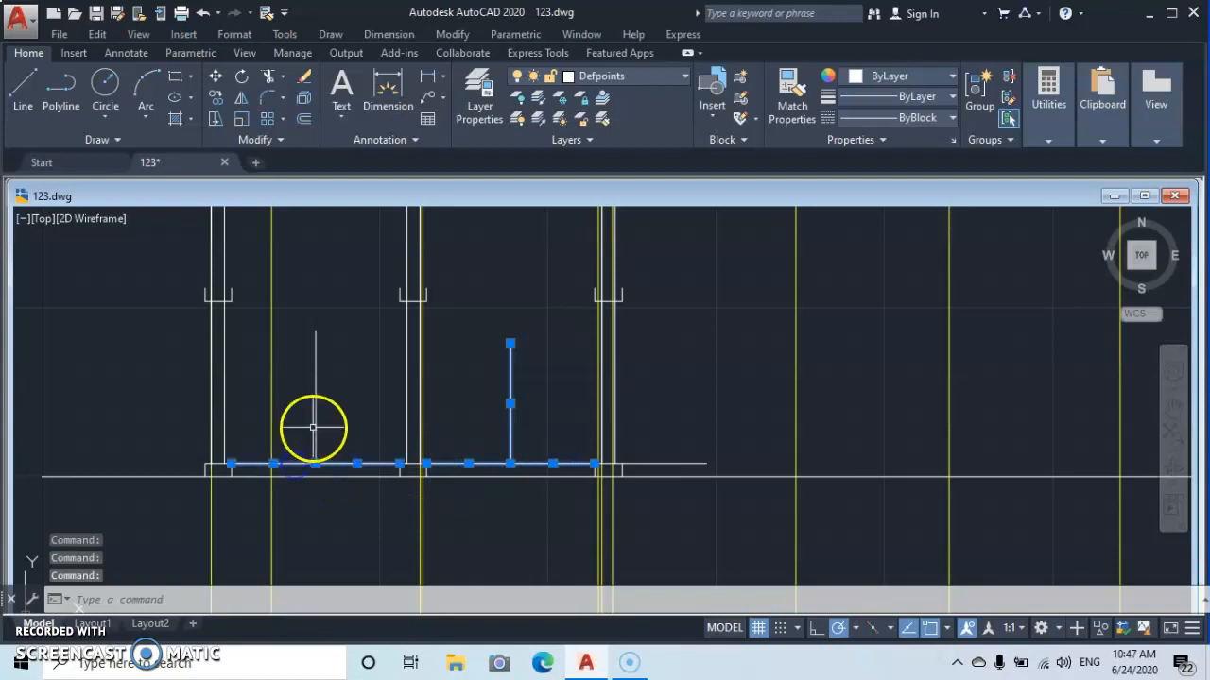
{"action": "left_click", "coordinate": [315, 417]}
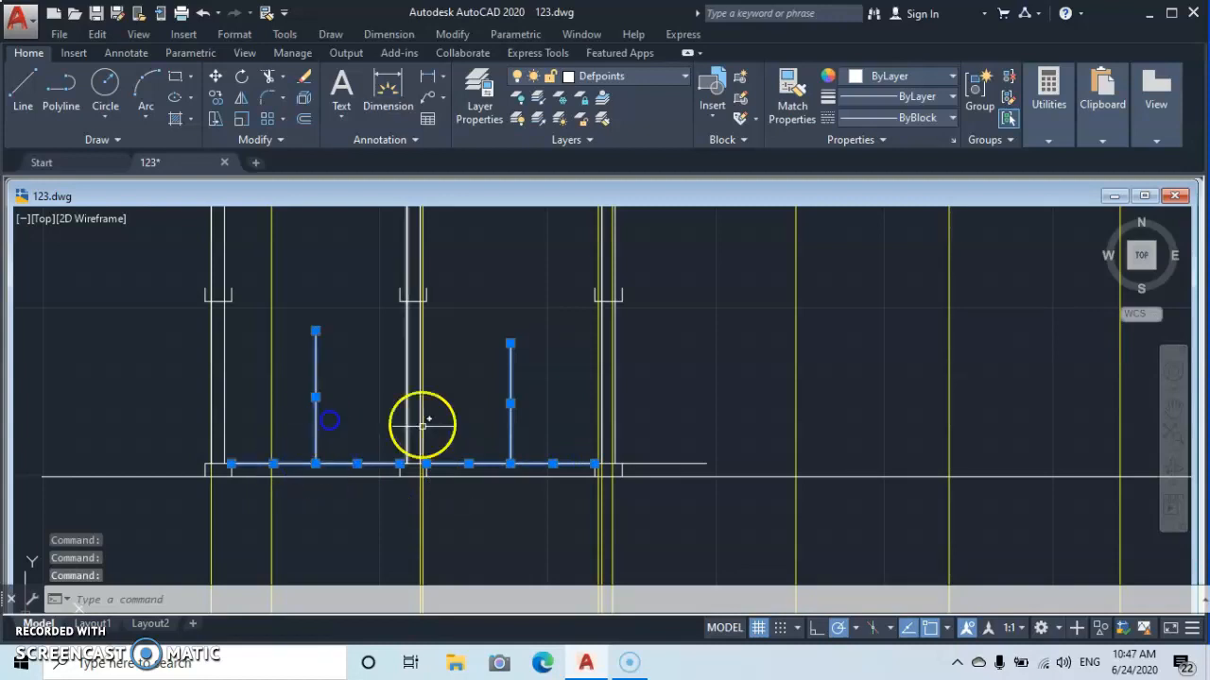
{"action": "right_click", "coordinate": [352, 405]}
{"action": "left_click", "coordinate": [397, 111]}
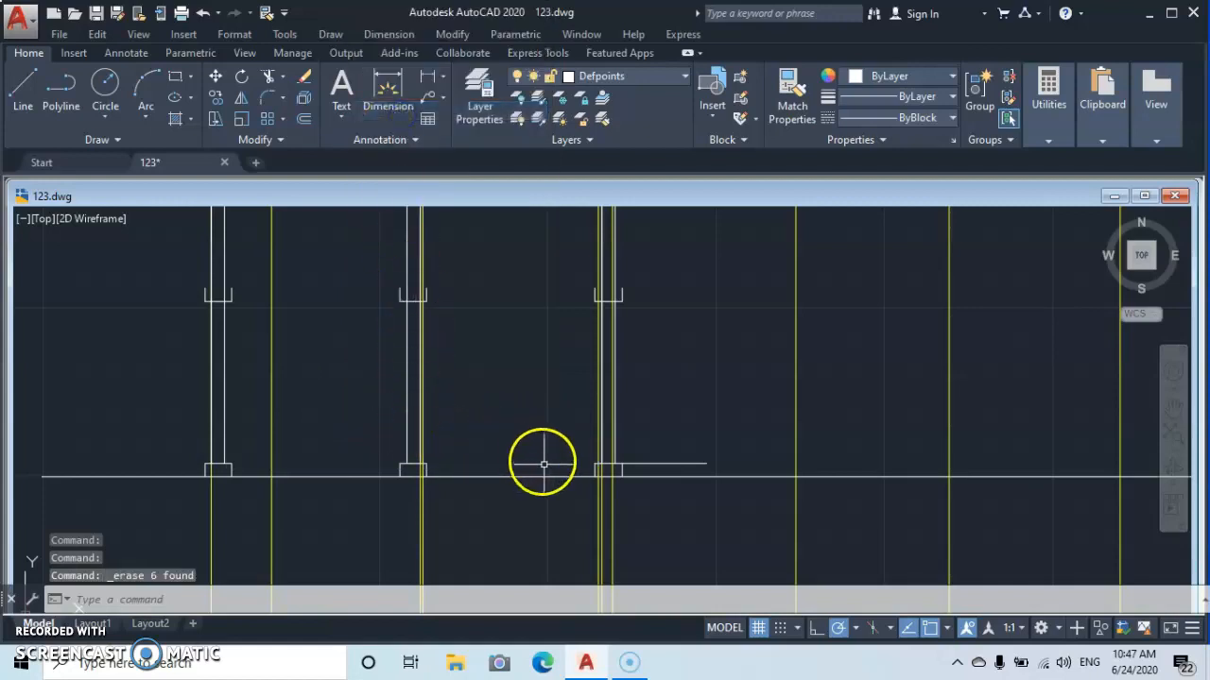
Step: Erase the surplus yellow projection lines at the plan's left outer wall, the left one at the double door's left jamb, and the pair left of the middle window
{"action": "middle_click_drag", "start_coordinate": [540, 520], "coordinate": [559, 180]}
{"action": "middle_click_drag", "start_coordinate": [572, 502], "coordinate": [459, 21]}
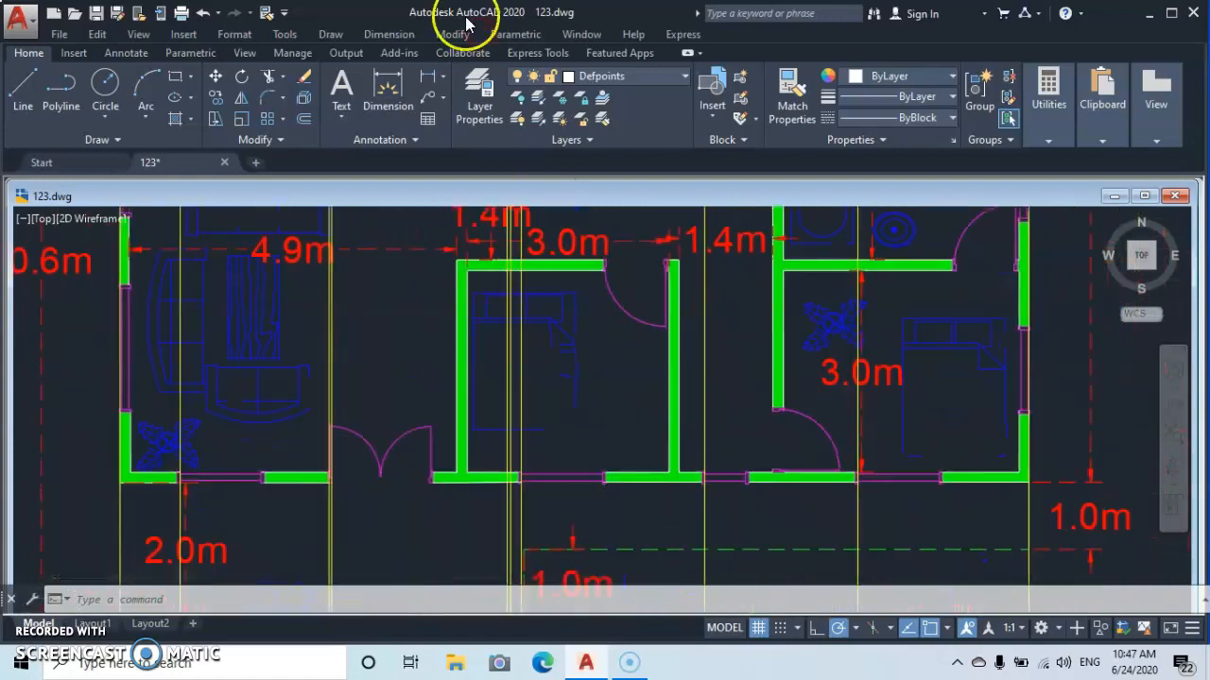
{"action": "middle_click_drag", "start_coordinate": [434, 526], "coordinate": [388, 407]}
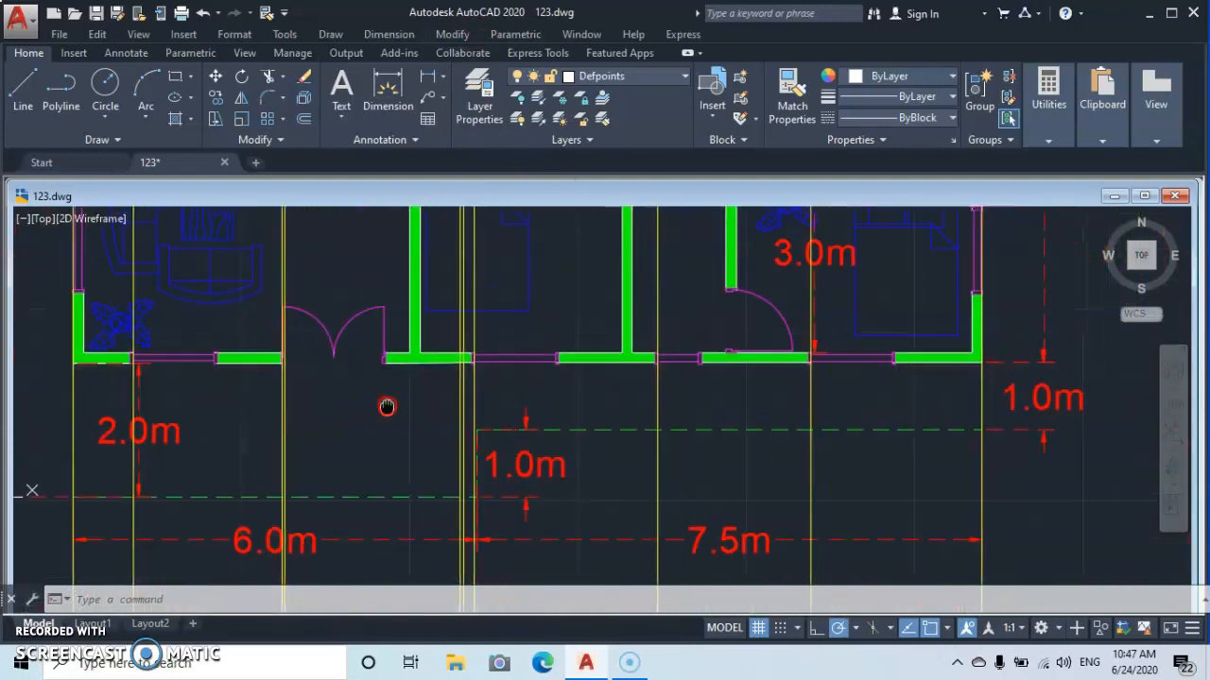
{"action": "left_click", "coordinate": [440, 399]}
{"action": "left_click", "coordinate": [433, 406]}
{"action": "left_click", "coordinate": [305, 405]}
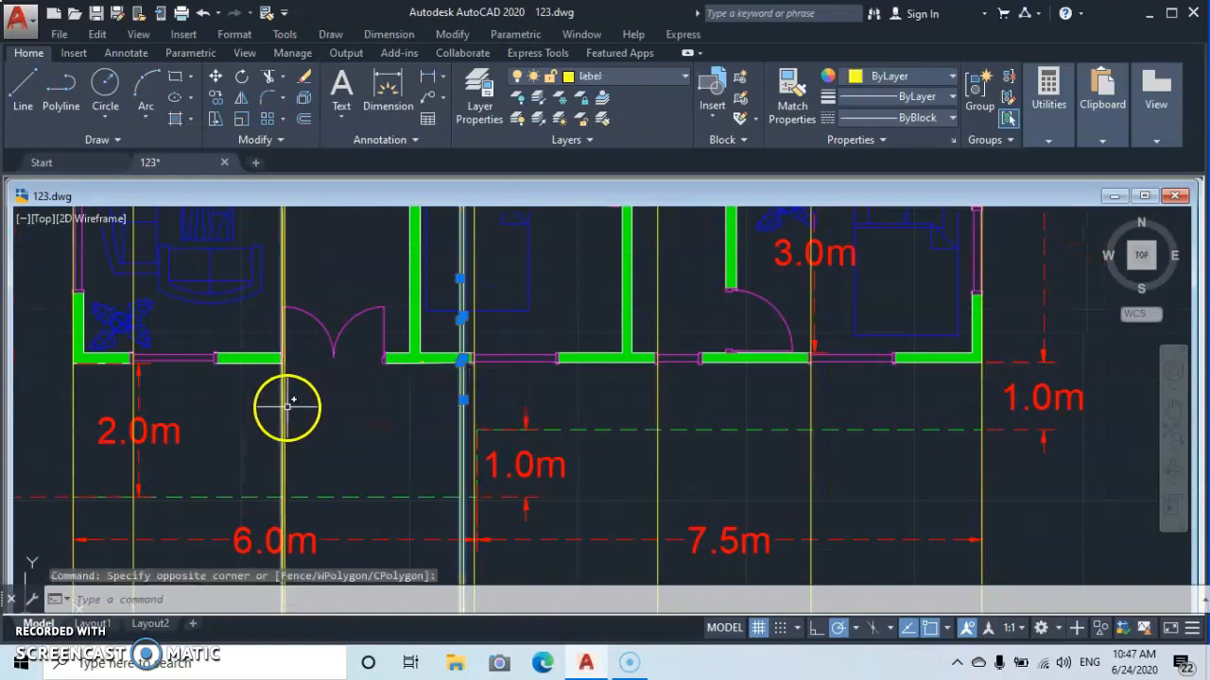
{"action": "scroll", "coordinate": [288, 406], "scroll_direction": "up", "scroll_amount": 4}
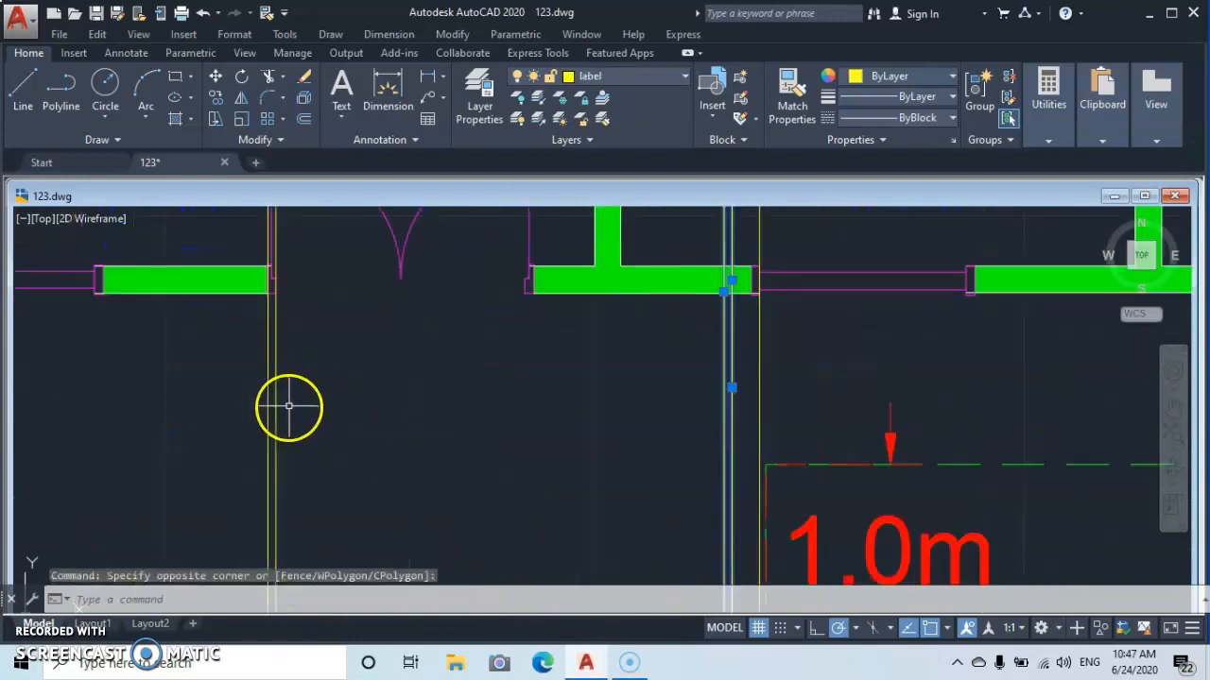
{"action": "left_click", "coordinate": [217, 376]}
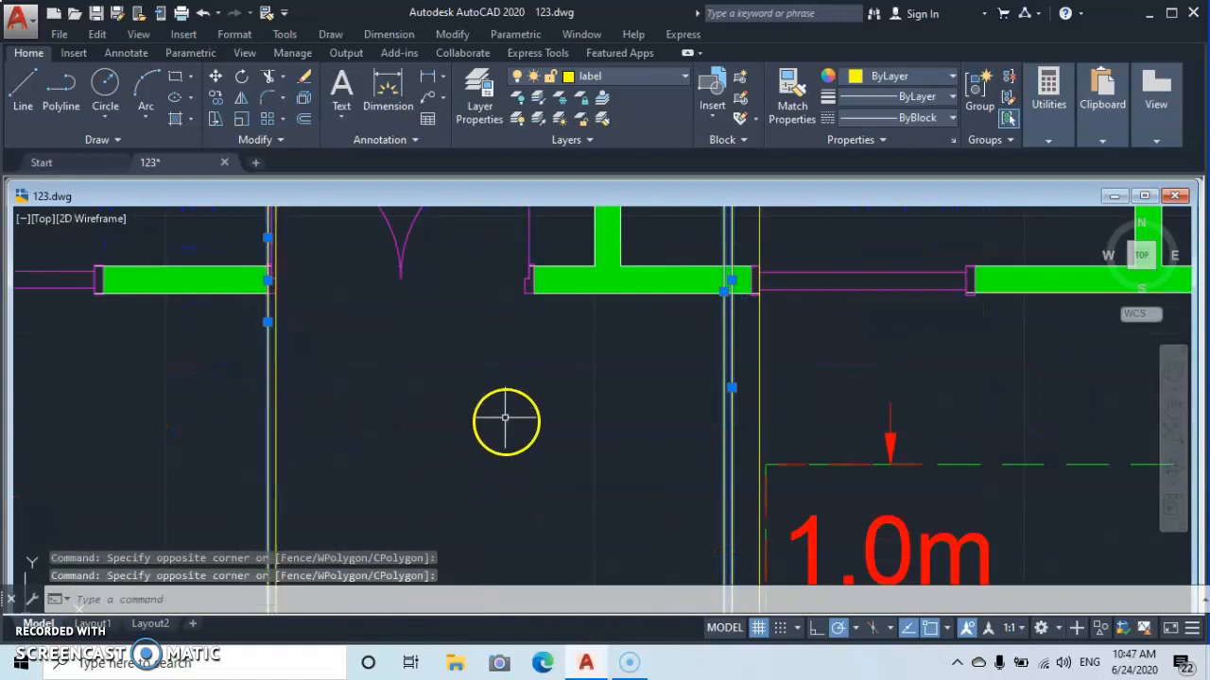
{"action": "scroll", "coordinate": [505, 418], "scroll_direction": "down", "scroll_amount": 5}
{"action": "middle_click_drag", "start_coordinate": [504, 416], "coordinate": [545, 407]}
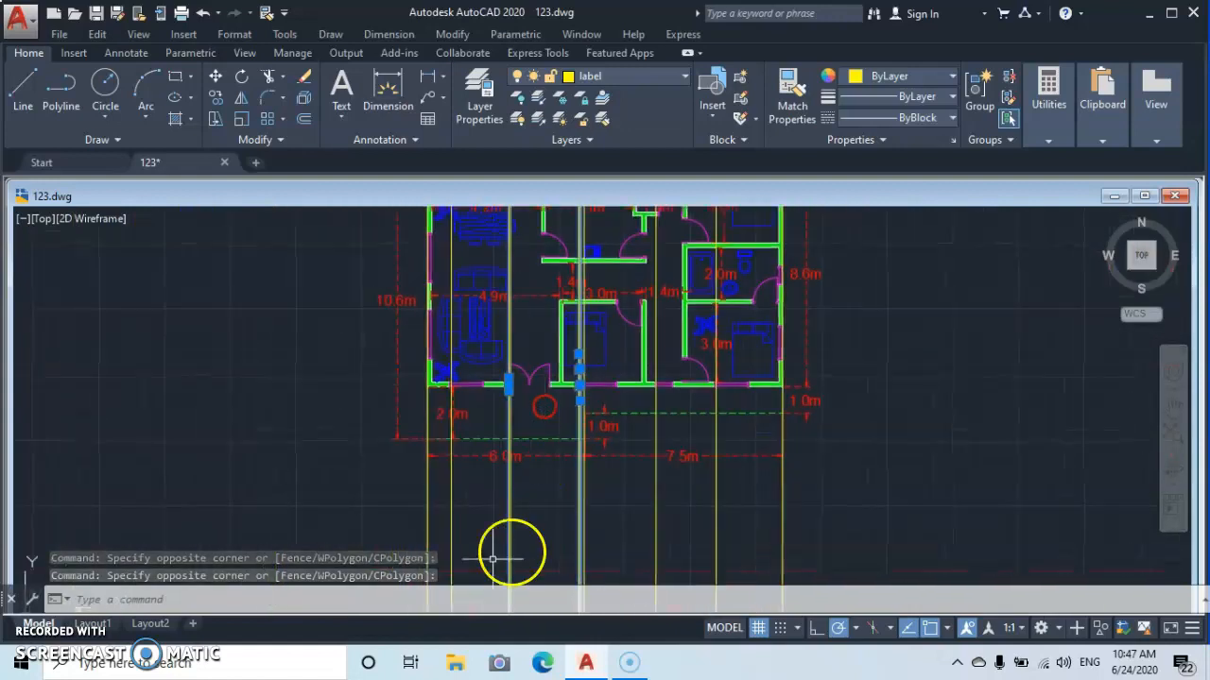
{"action": "left_click", "coordinate": [426, 496]}
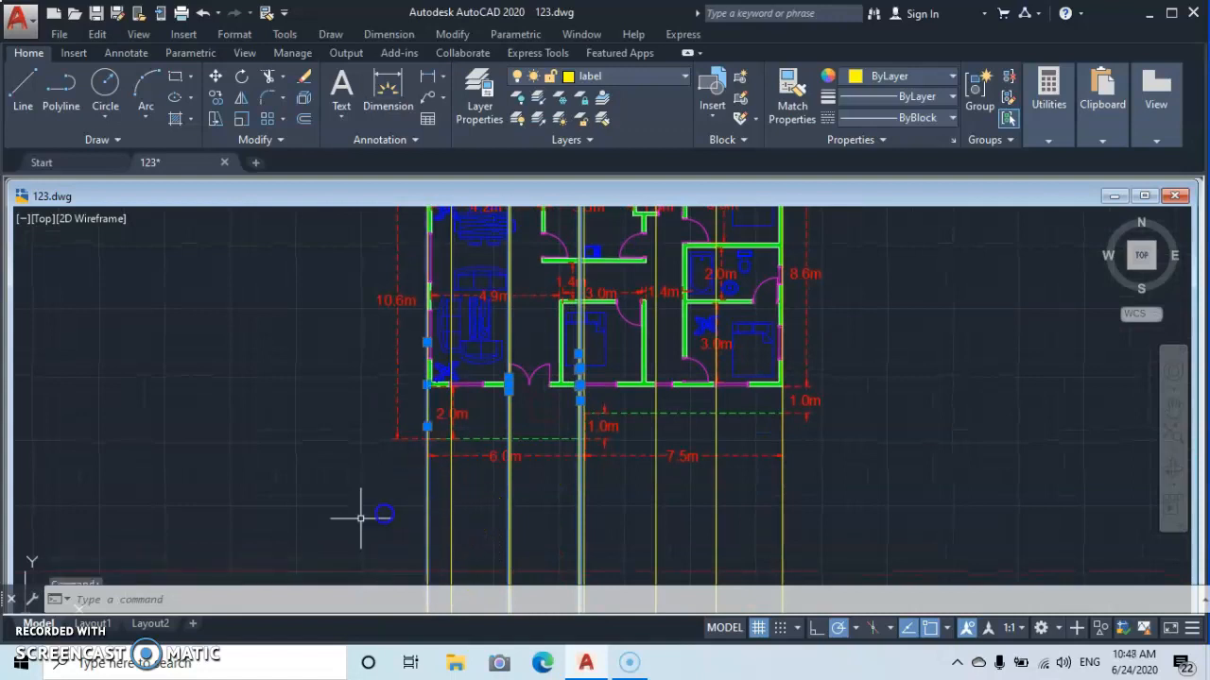
{"action": "middle_click_drag", "start_coordinate": [861, 448], "coordinate": [783, 508]}
{"action": "middle_click_drag", "start_coordinate": [762, 369], "coordinate": [757, 603]}
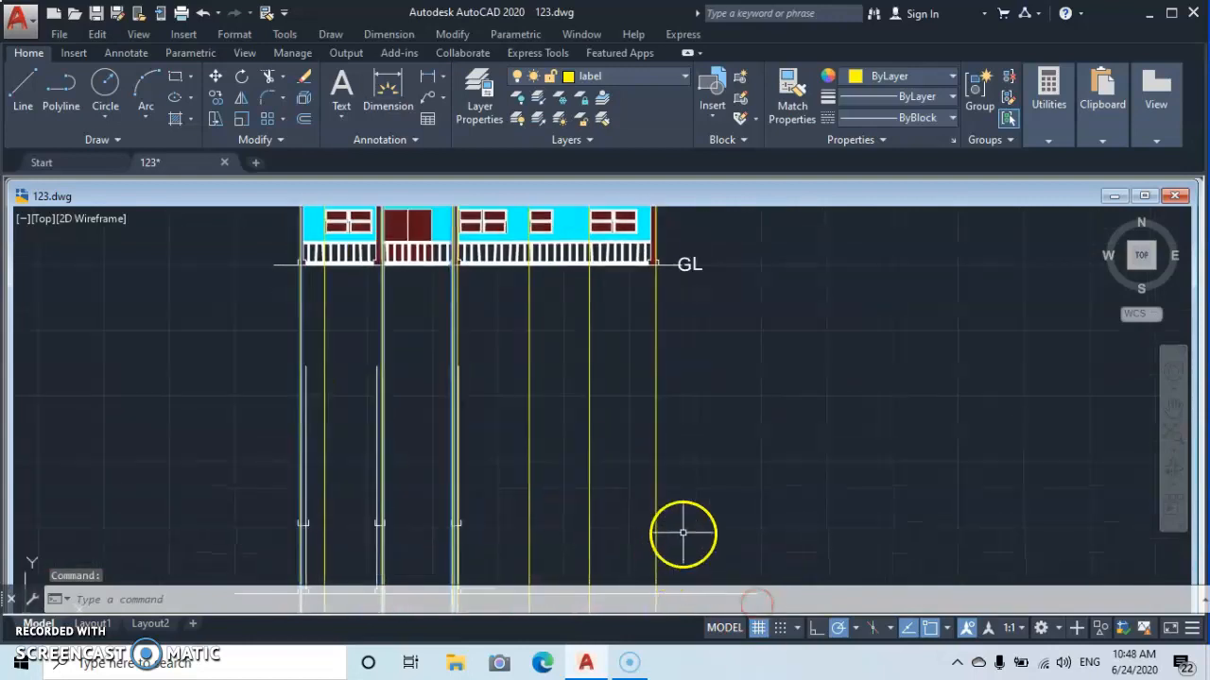
{"action": "middle_click_drag", "start_coordinate": [681, 532], "coordinate": [702, 413]}
{"action": "scroll", "coordinate": [675, 413], "scroll_direction": "up", "scroll_amount": 2}
{"action": "middle_click_drag", "start_coordinate": [569, 408], "coordinate": [776, 432]}
{"action": "right_click", "coordinate": [625, 441]}
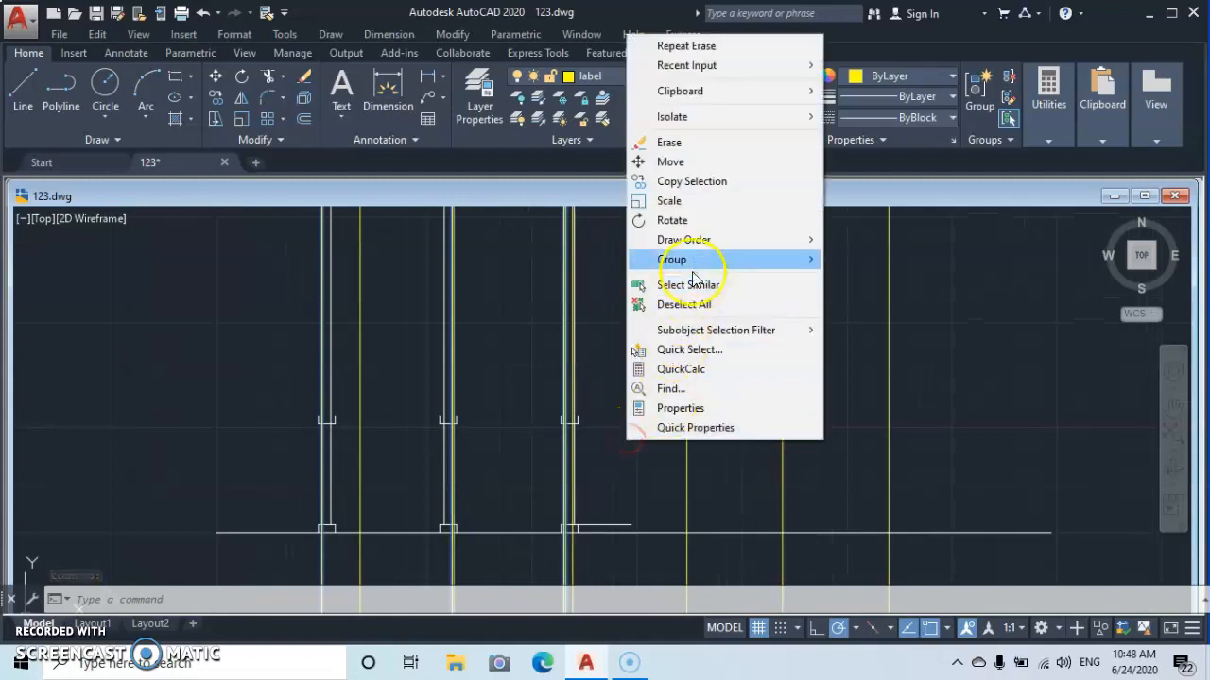
{"action": "left_click", "coordinate": [693, 141]}
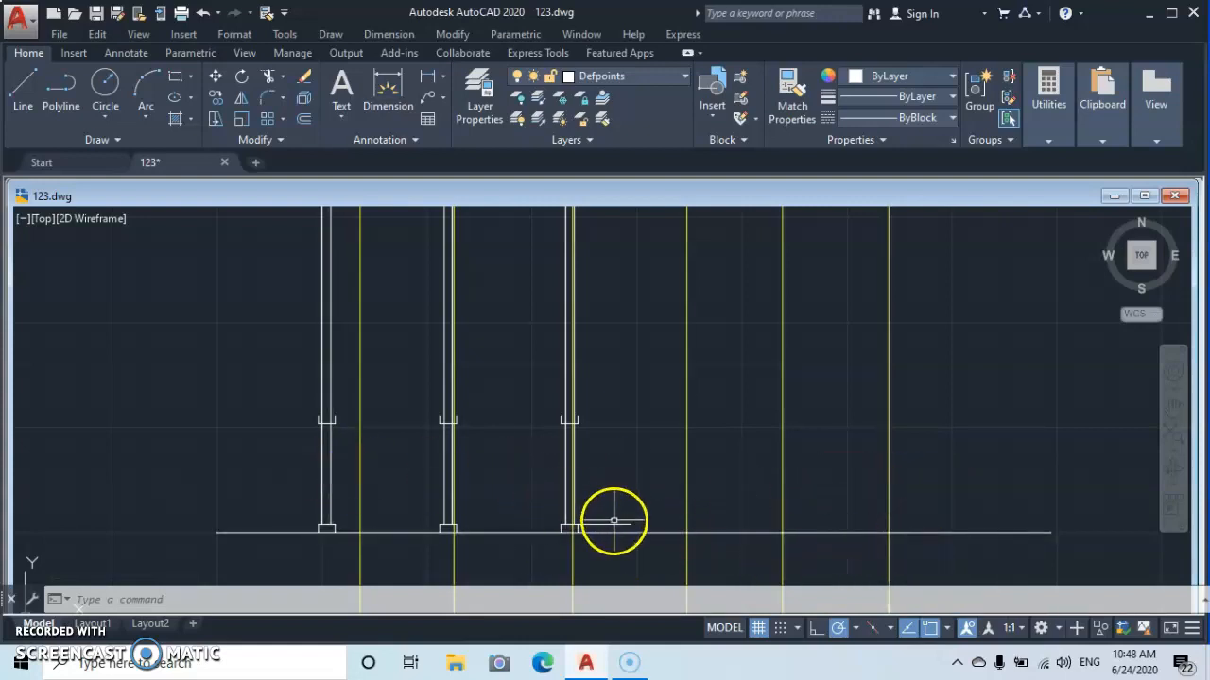
Step: Erase the leftover horizontal line beside the third column's base and draw a vertical helper line upward, starting 3.55 right of that column's lower right corner
{"action": "right_click", "coordinate": [640, 456]}
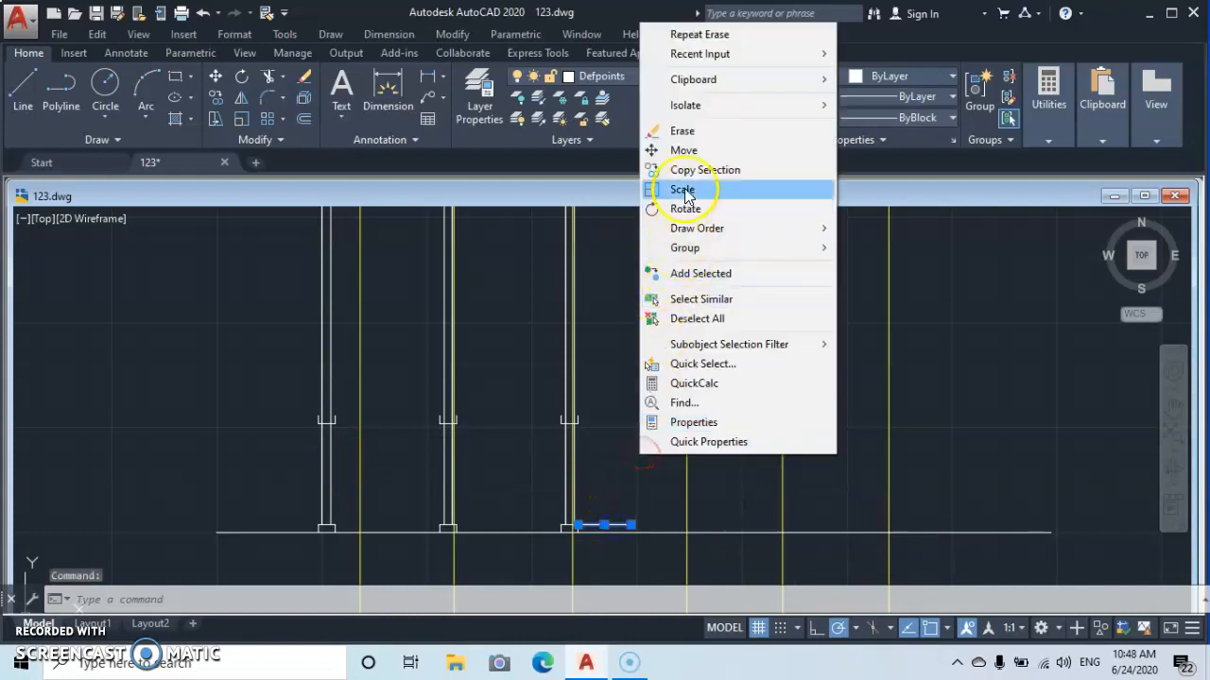
{"action": "left_click", "coordinate": [699, 129]}
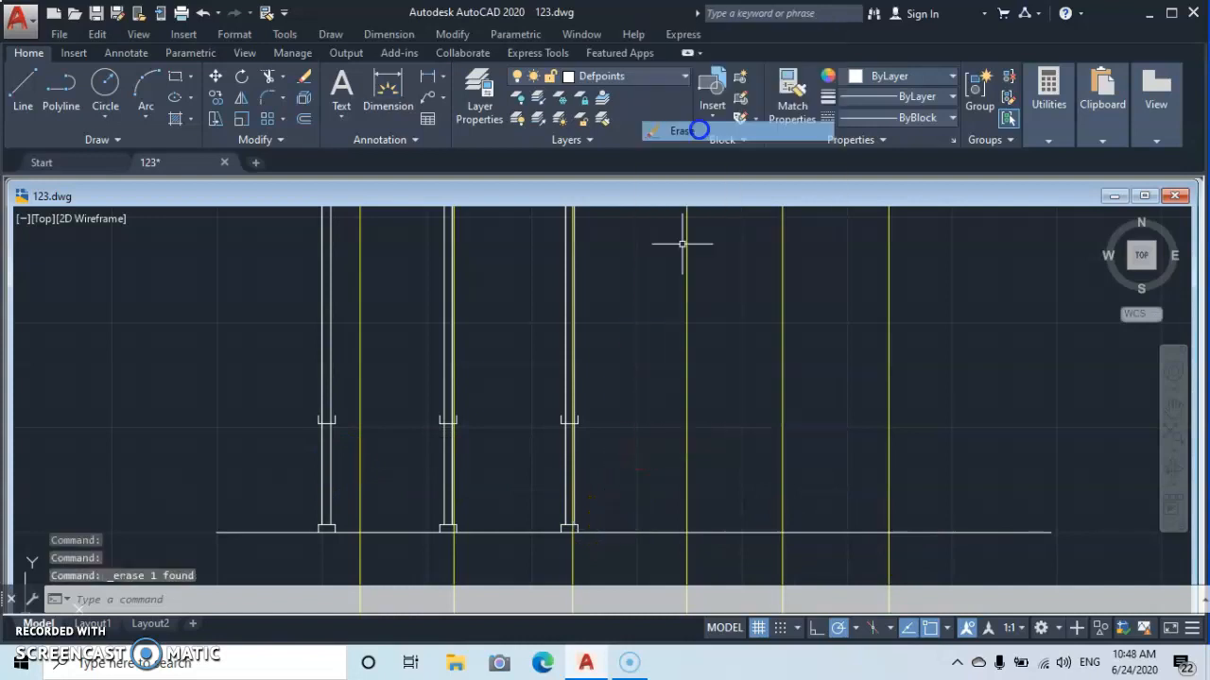
{"action": "left_click", "coordinate": [21, 94]}
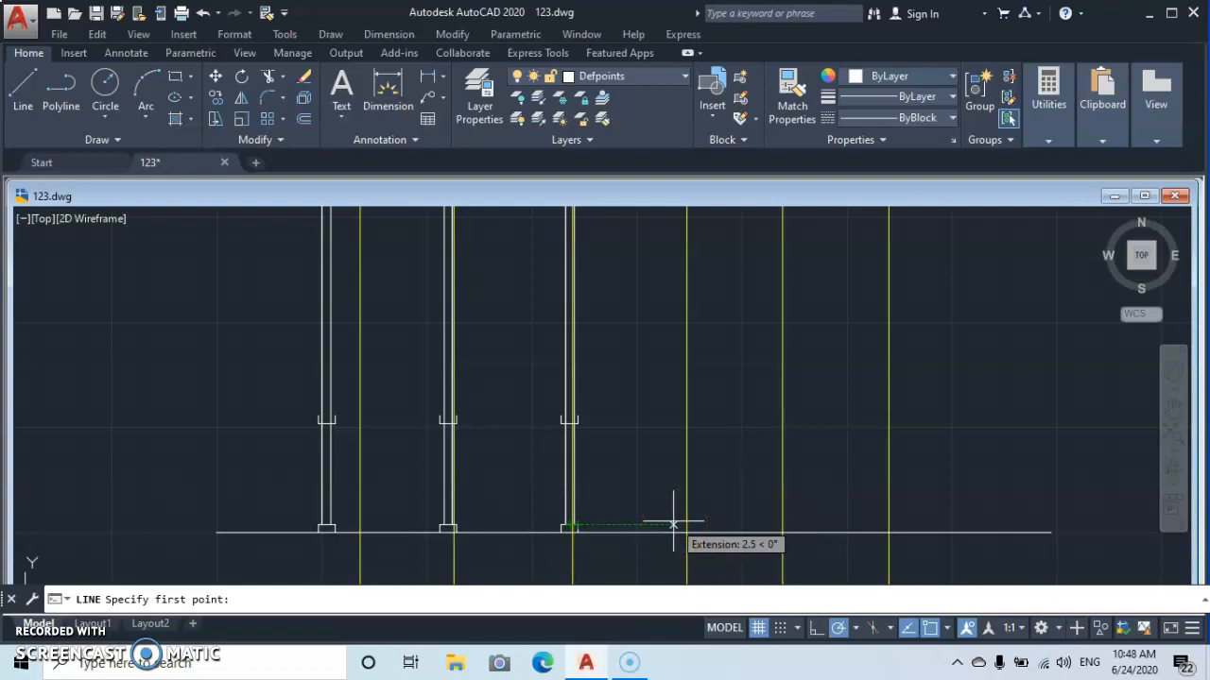
{"action": "type", "text": ".55"}
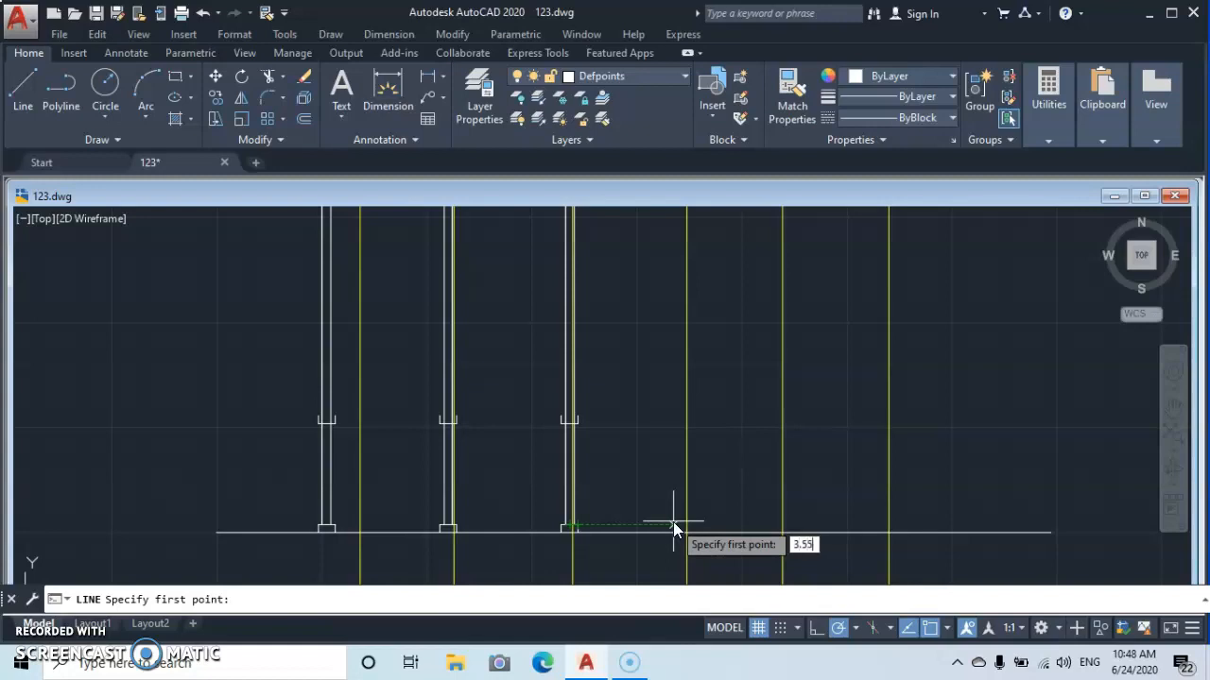
{"action": "key", "text": "Return"}
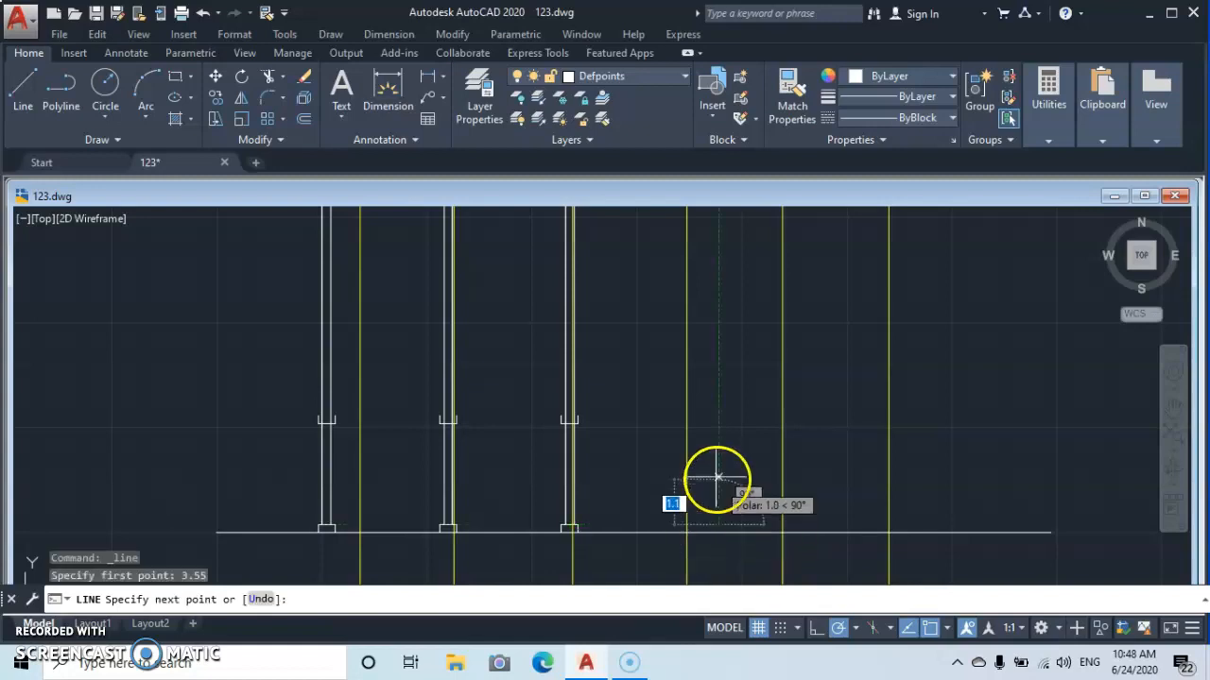
{"action": "left_click", "coordinate": [718, 372]}
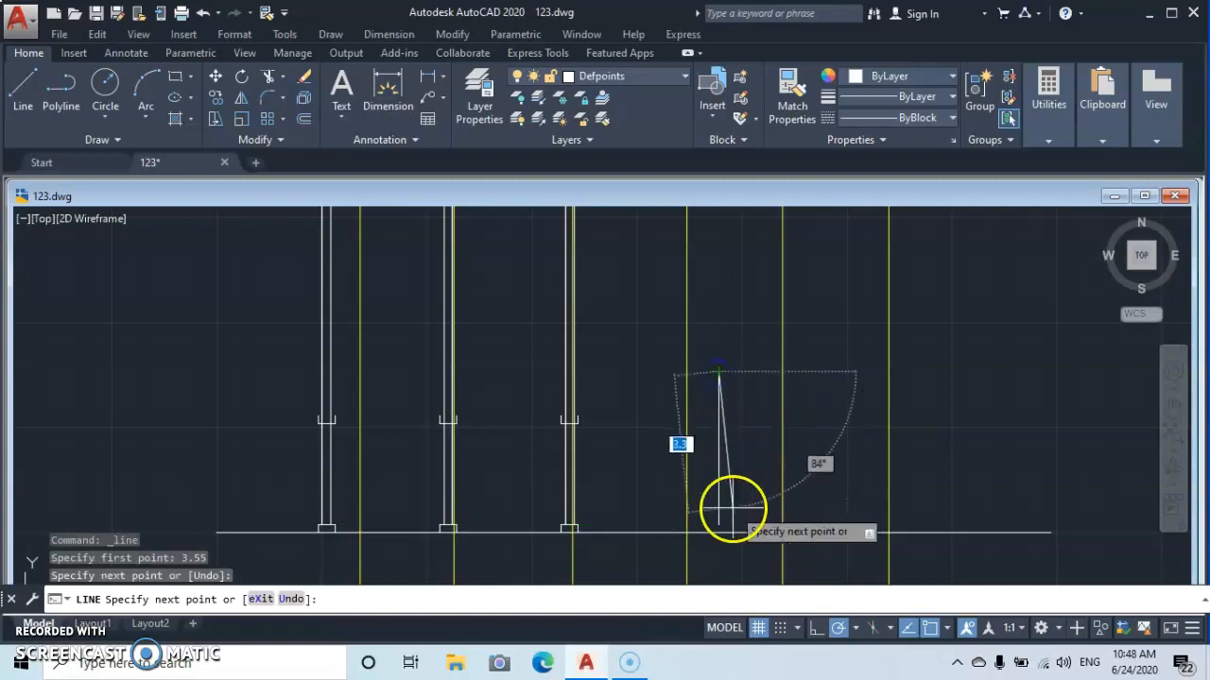
{"action": "key", "text": "Escape"}
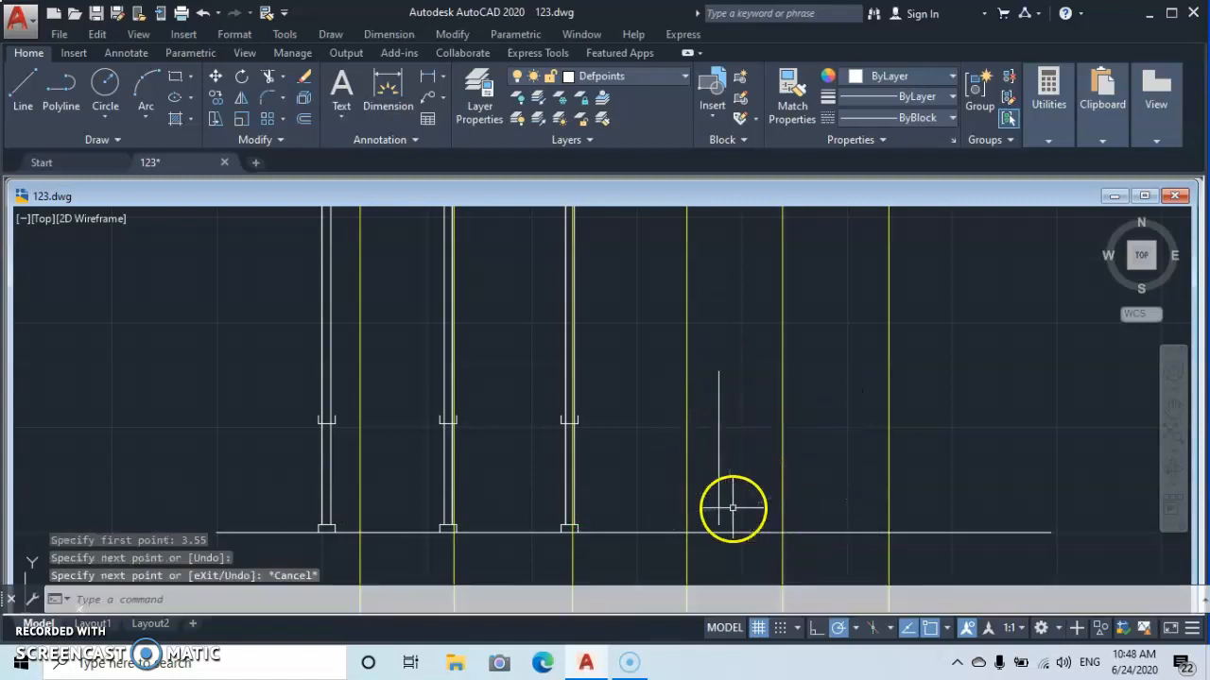
Step: Mirror the third column with its base and cap about the new vertical helper line, keeping the source objects
{"action": "left_click", "coordinate": [242, 98]}
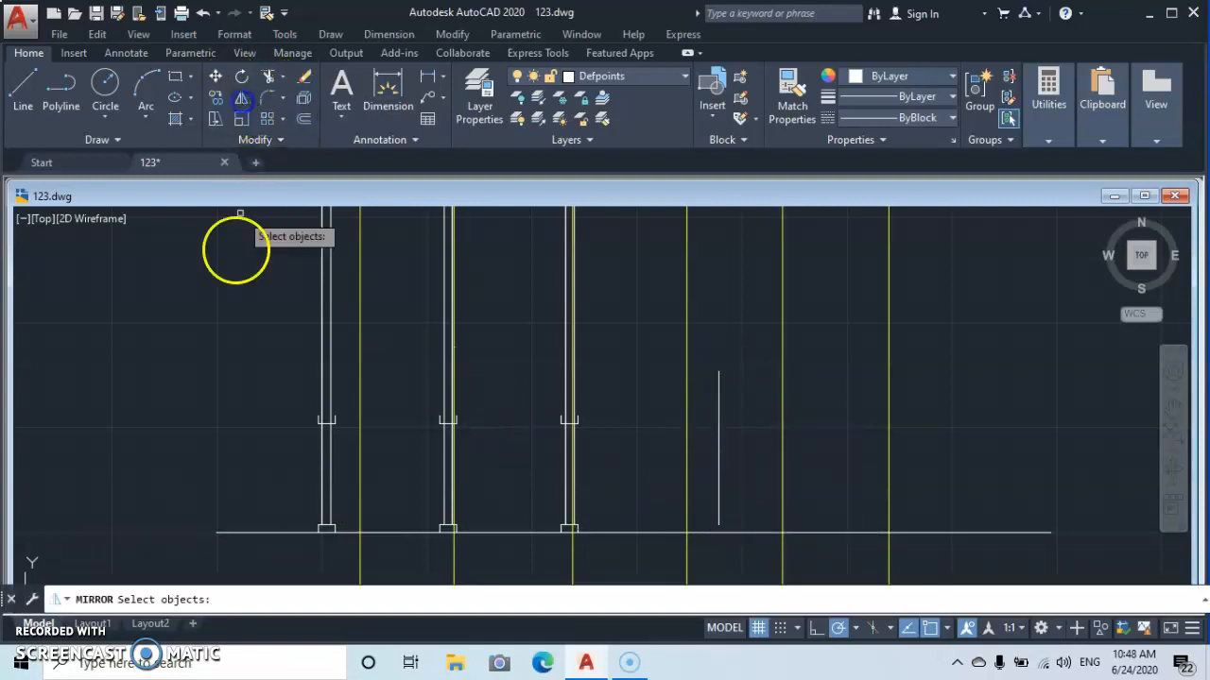
{"action": "left_click", "coordinate": [599, 411]}
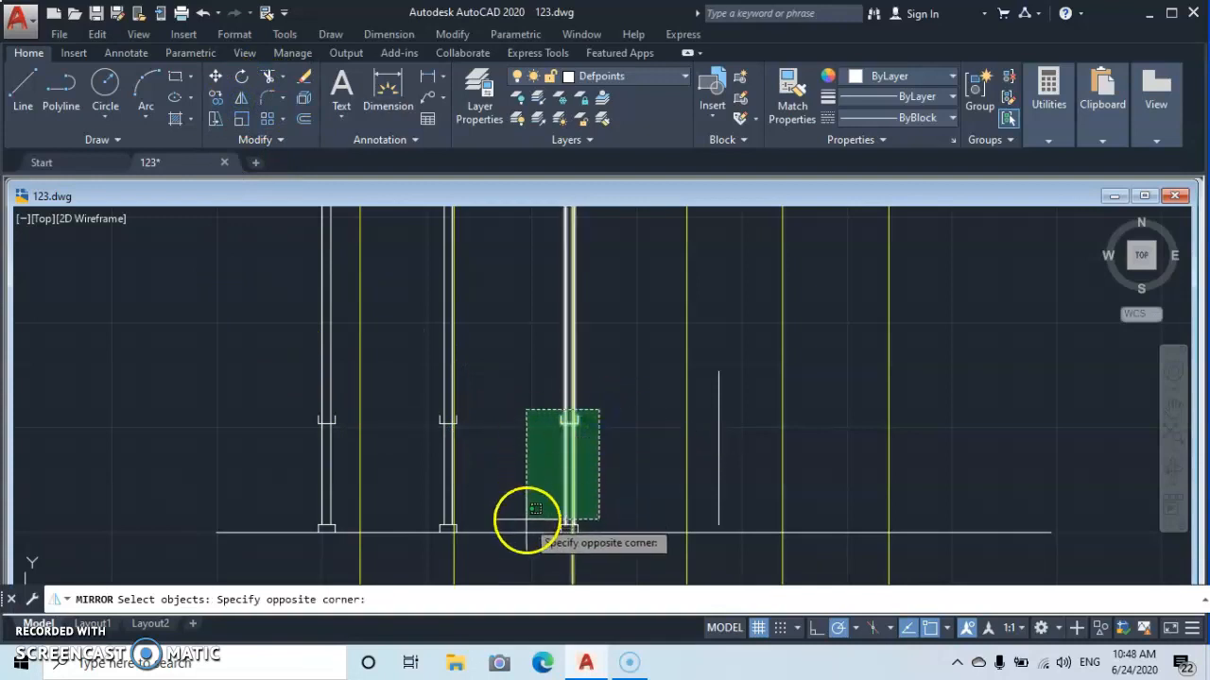
{"action": "left_click", "coordinate": [528, 520]}
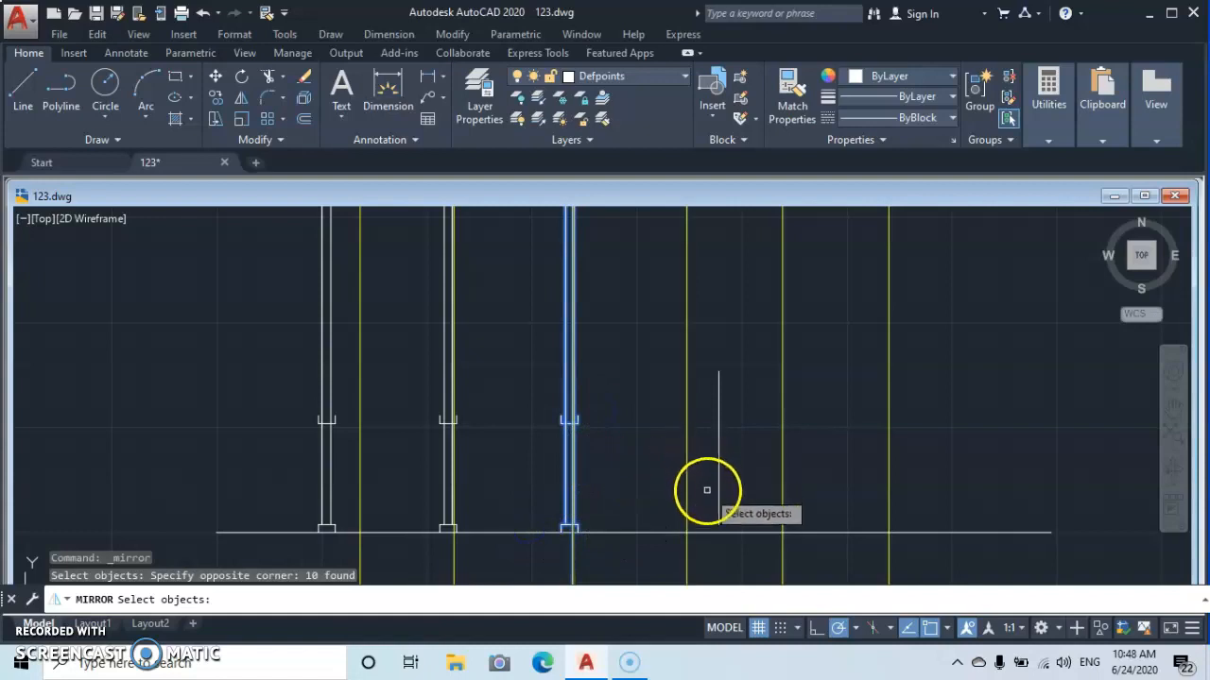
{"action": "key", "text": "Return"}
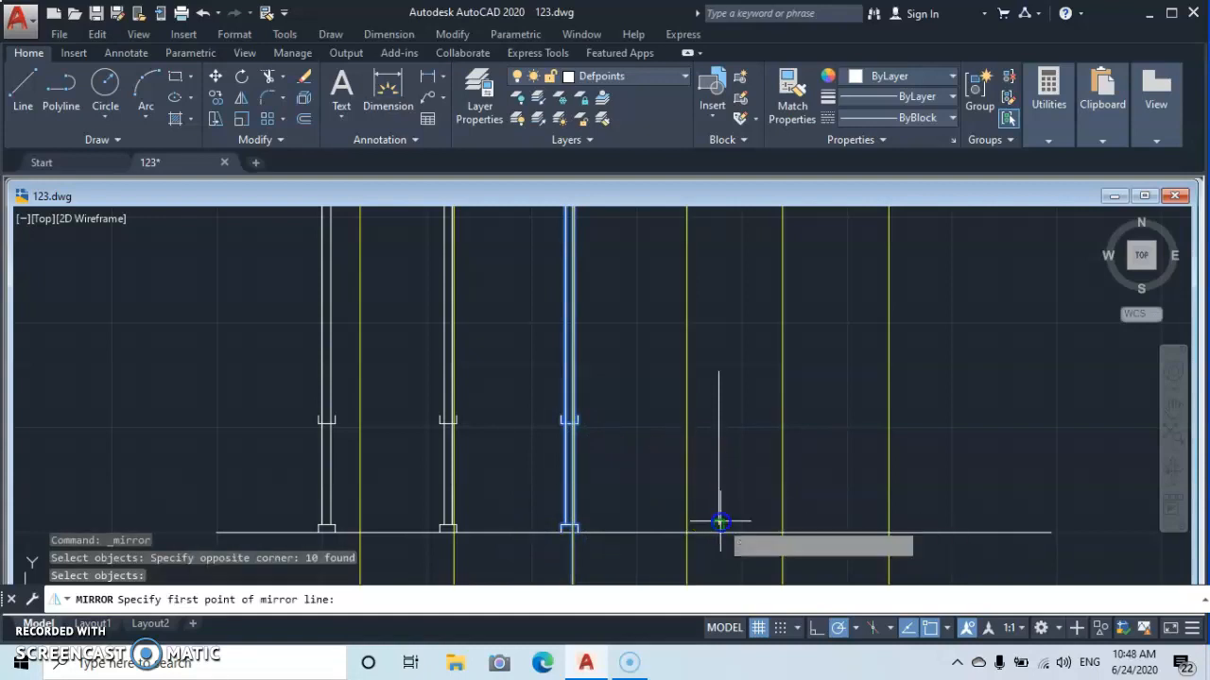
{"action": "left_click", "coordinate": [720, 521]}
{"action": "left_click", "coordinate": [718, 372]}
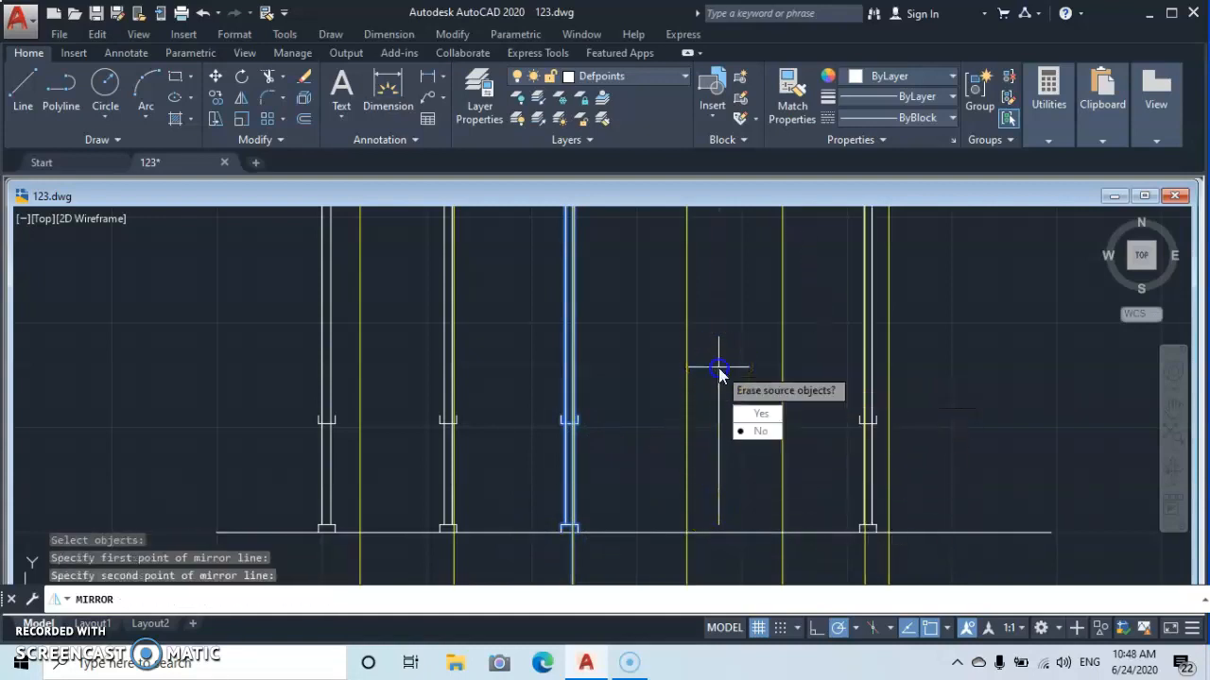
{"action": "left_click", "coordinate": [753, 432]}
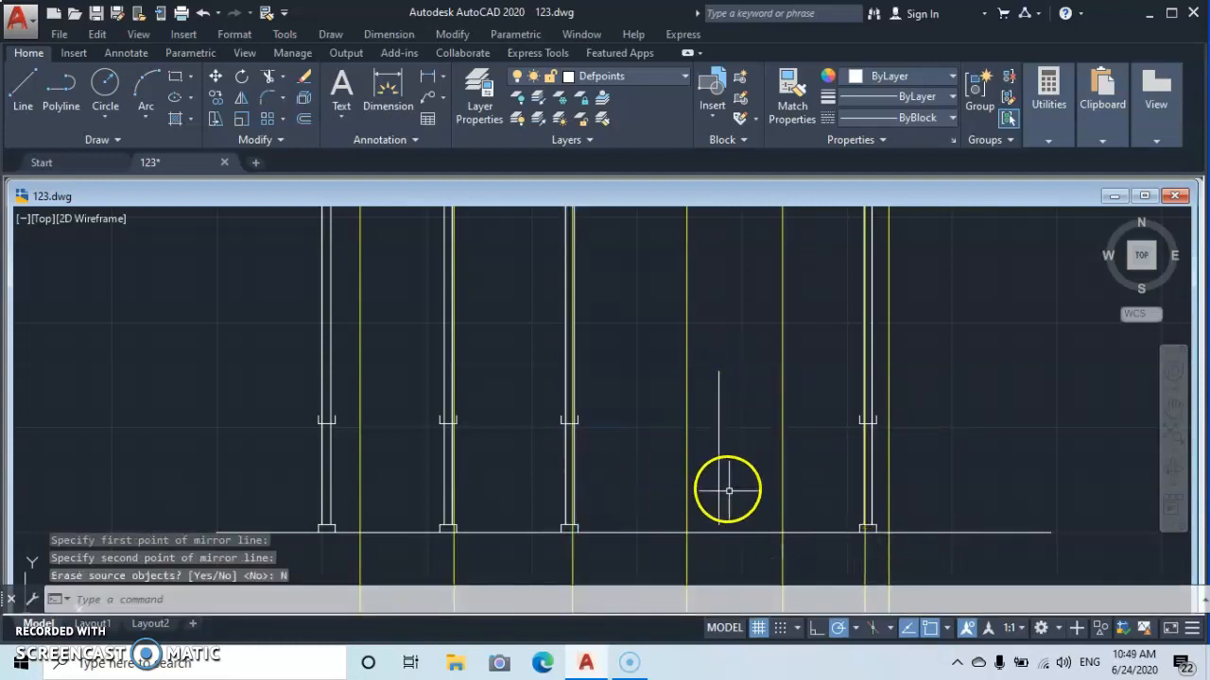
Step: Erase the vertical helper line between the third and fourth columns and the yellow projection line running through the fourth column
{"action": "left_click", "coordinate": [719, 473]}
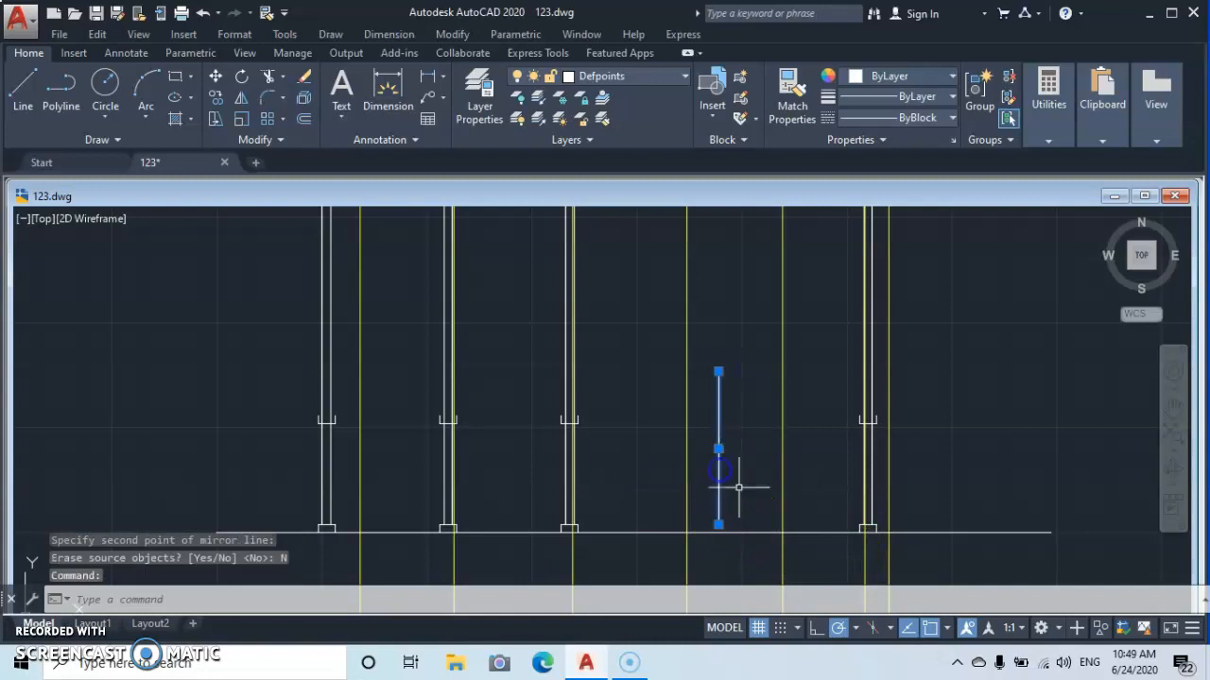
{"action": "middle_click_drag", "start_coordinate": [837, 557], "coordinate": [809, 416]}
{"action": "left_click", "coordinate": [837, 437]}
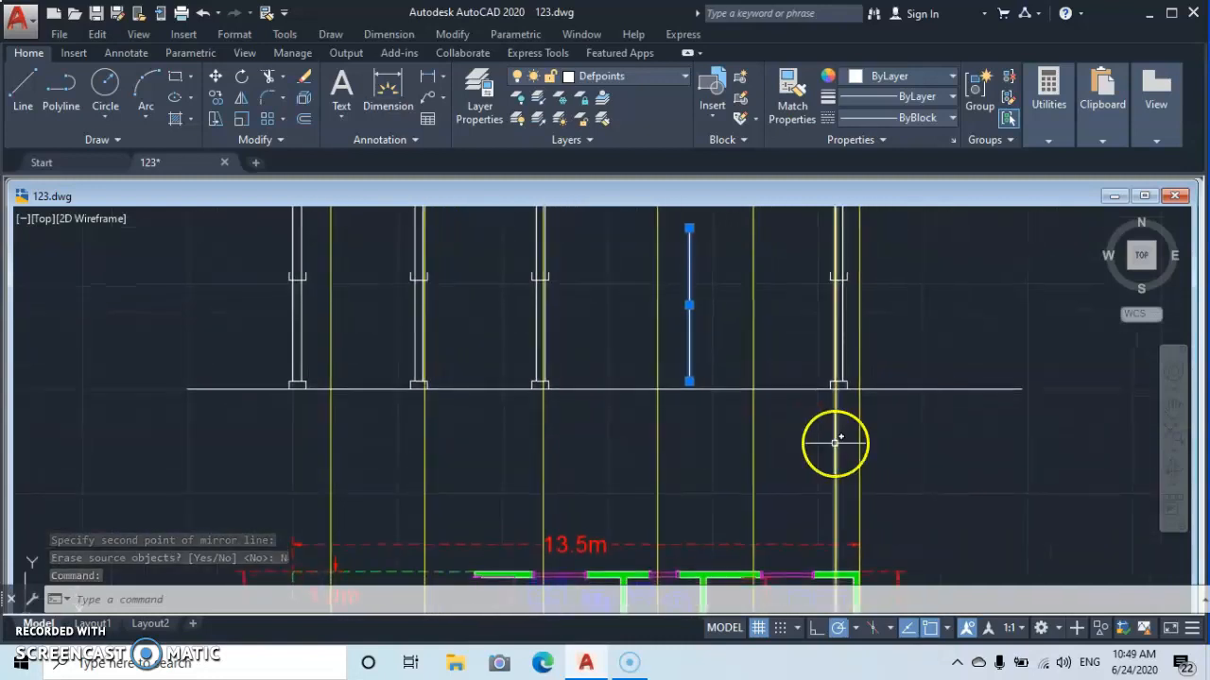
{"action": "middle_click_drag", "start_coordinate": [746, 362], "coordinate": [797, 596]}
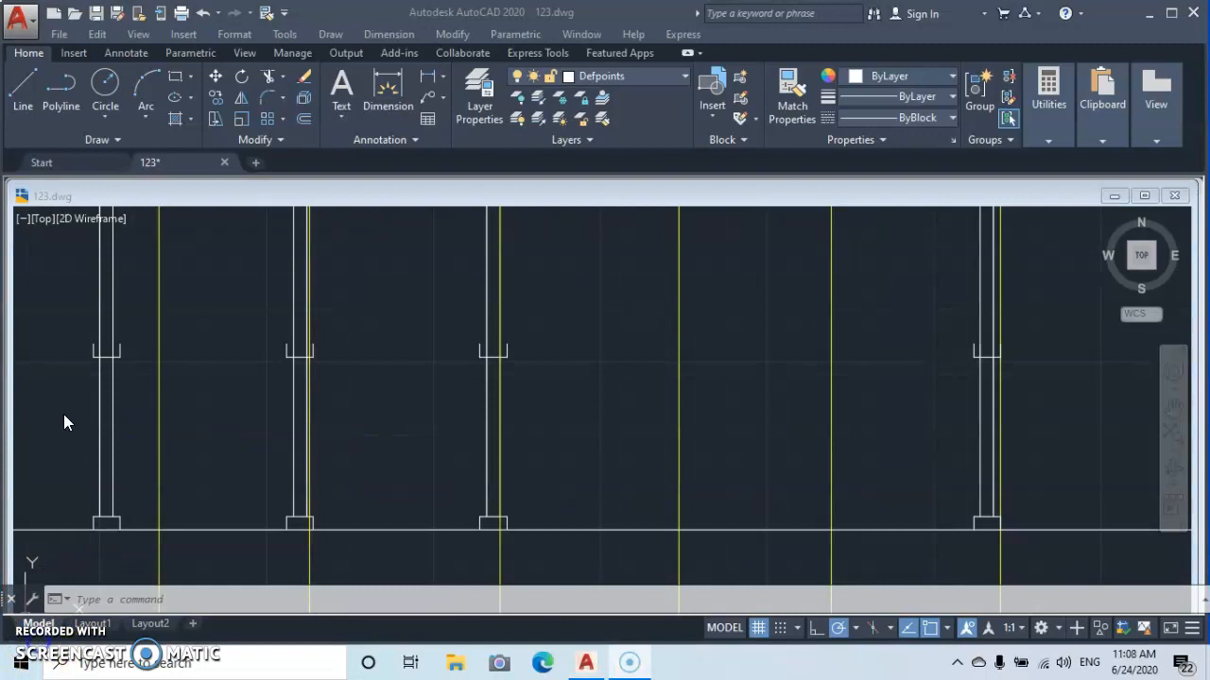
Step: Draw a horizontal line about 15.3 long just below the column caps, crossing all four columns and extending past the outer ones
{"action": "left_click", "coordinate": [25, 85]}
{"action": "left_click", "coordinate": [54, 363]}
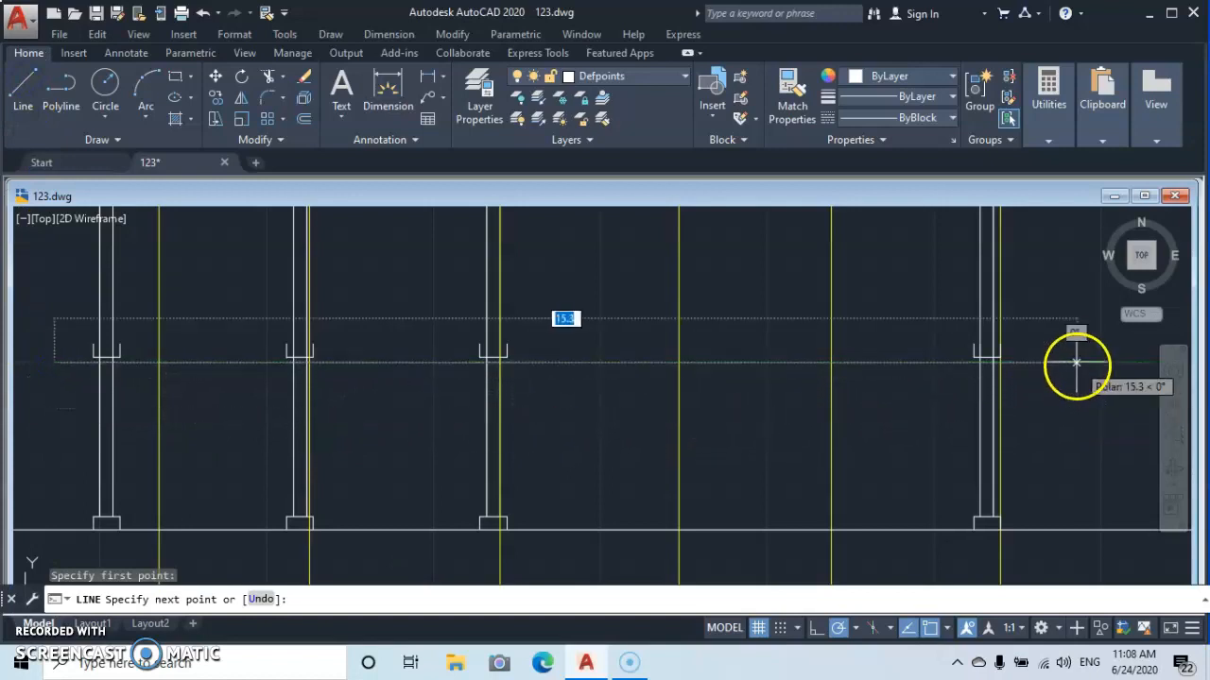
{"action": "left_click", "coordinate": [1075, 363]}
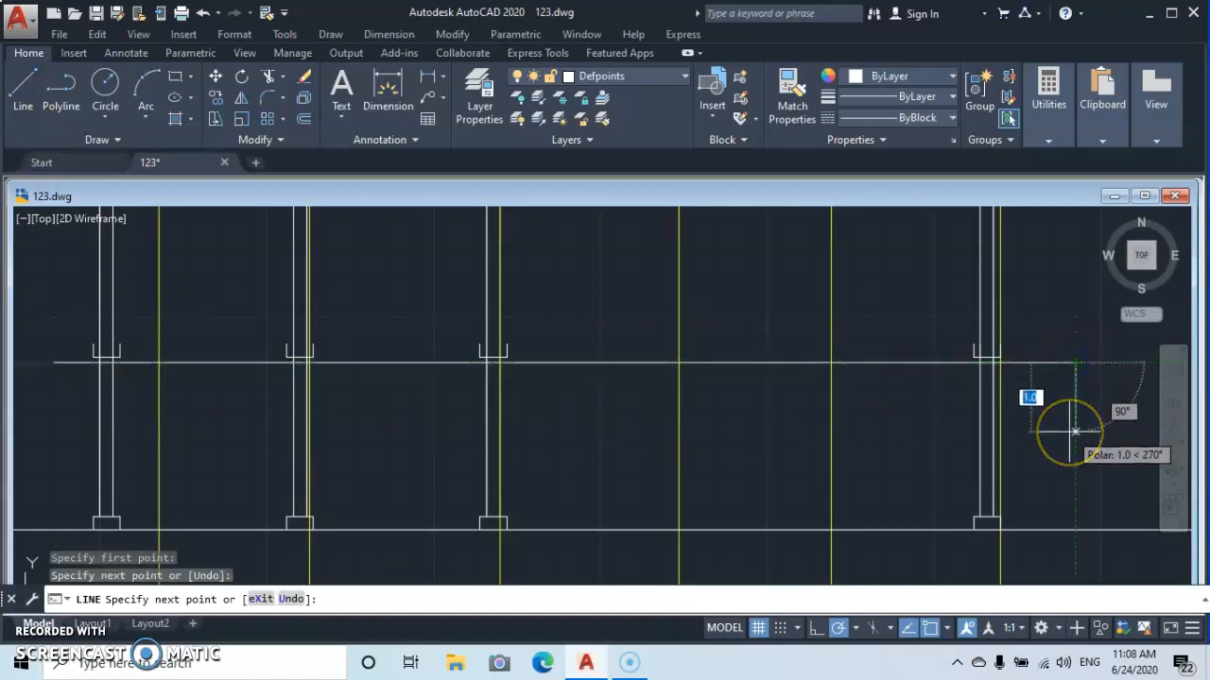
{"action": "key", "text": "Escape"}
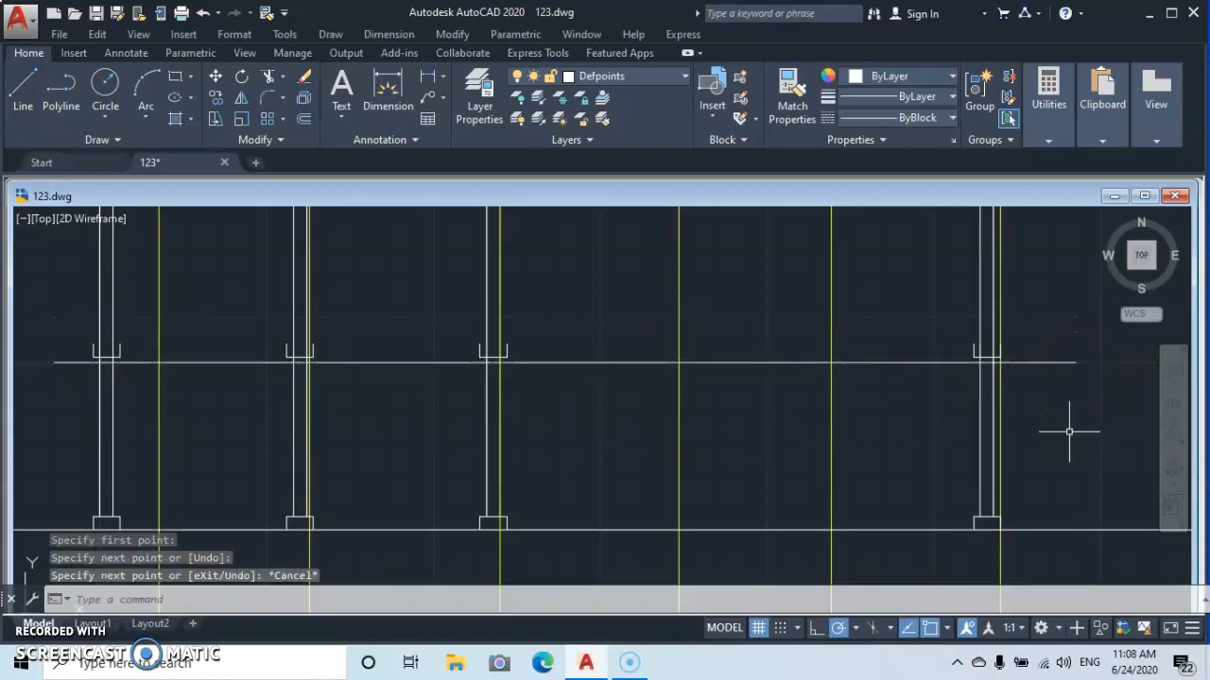
Step: Trim away the column lines above the caps and the yellow projection lines above the new horizontal line
{"action": "left_click", "coordinate": [268, 76]}
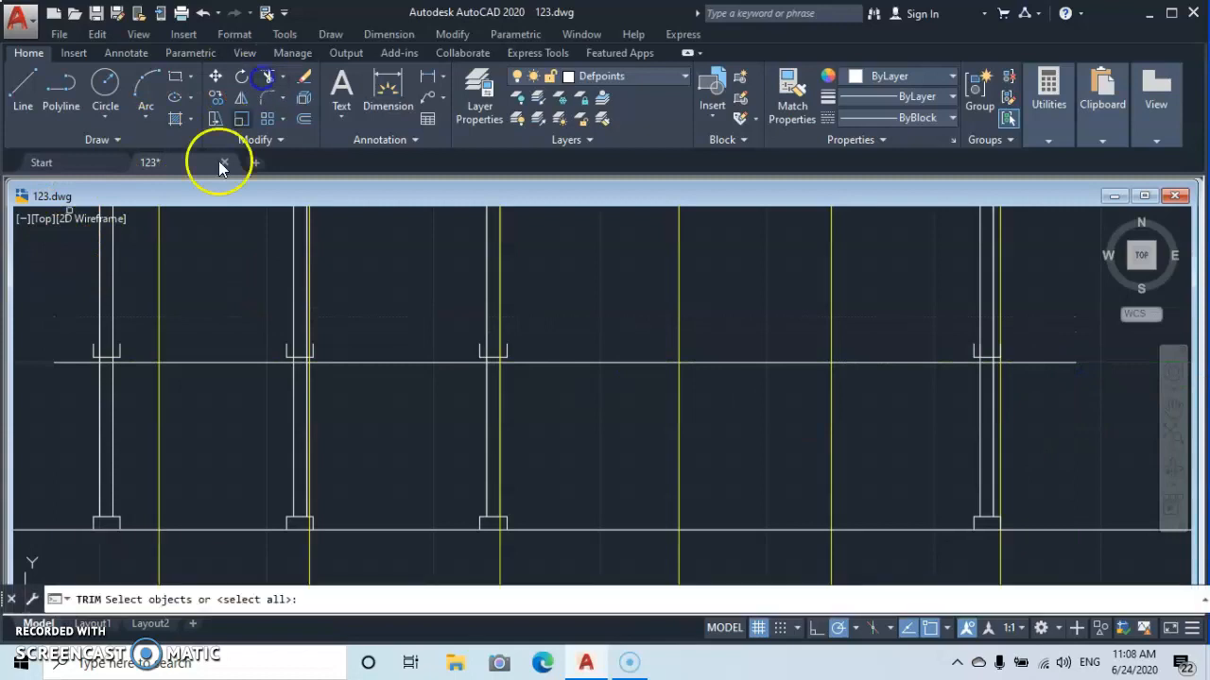
{"action": "key", "text": "Return"}
{"action": "left_click", "coordinate": [102, 288]}
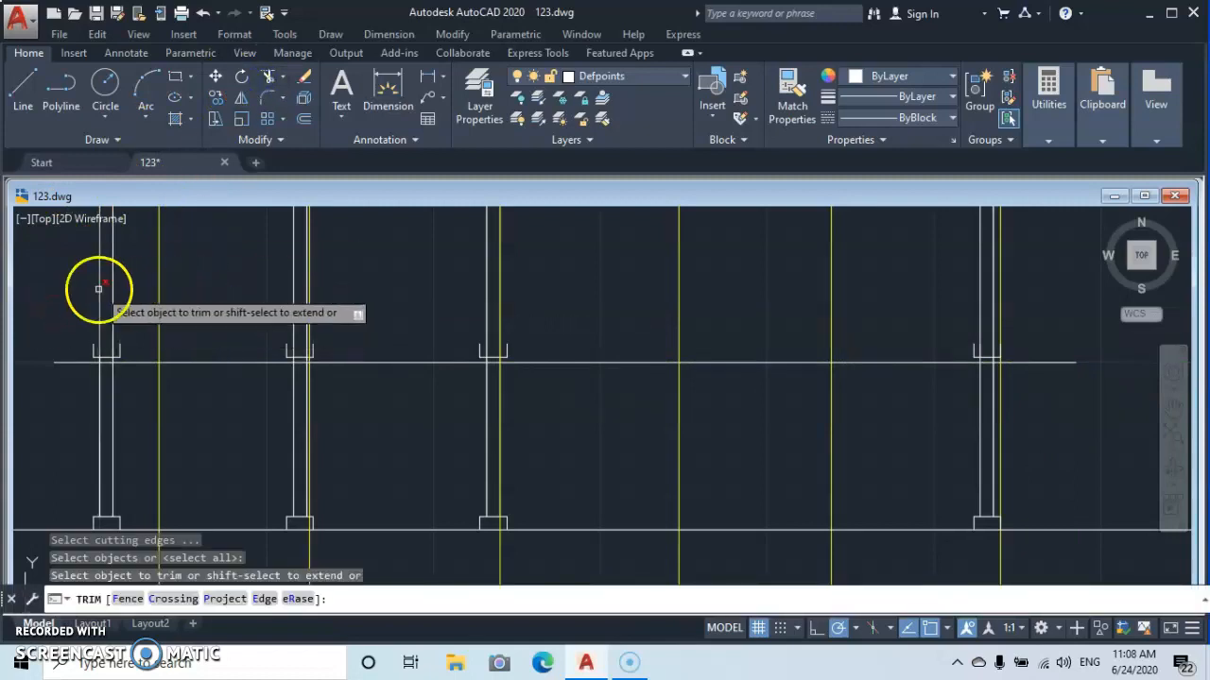
{"action": "left_click", "coordinate": [106, 294]}
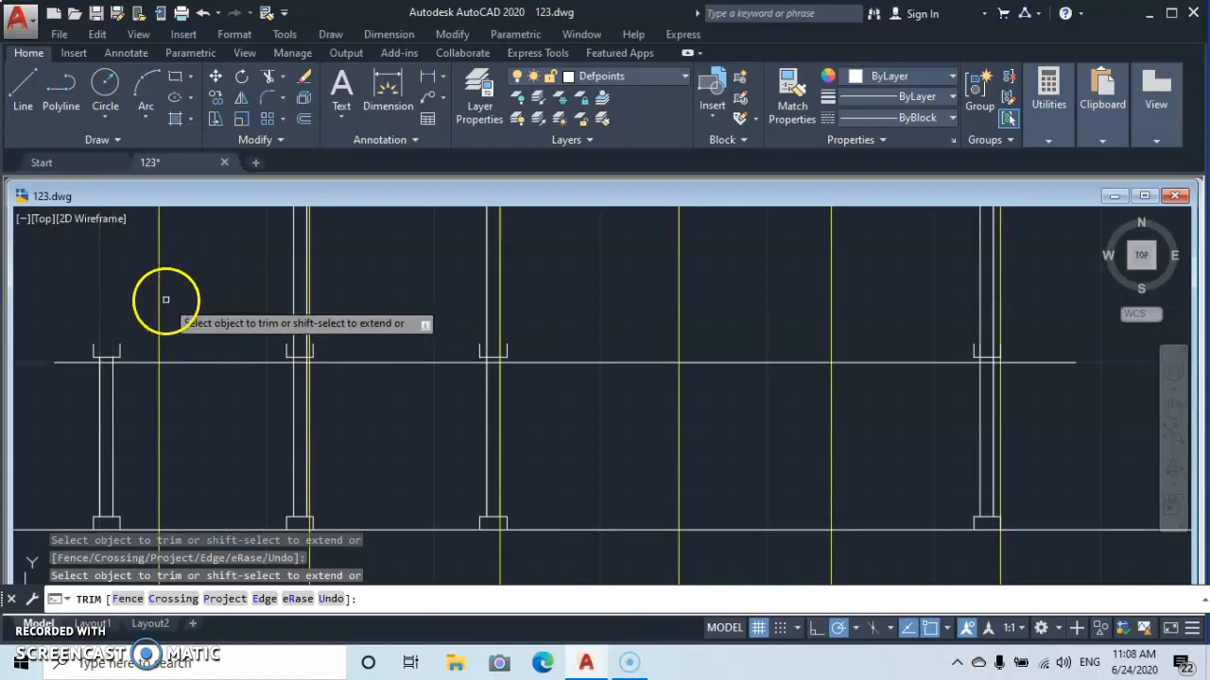
{"action": "left_click", "coordinate": [1036, 276]}
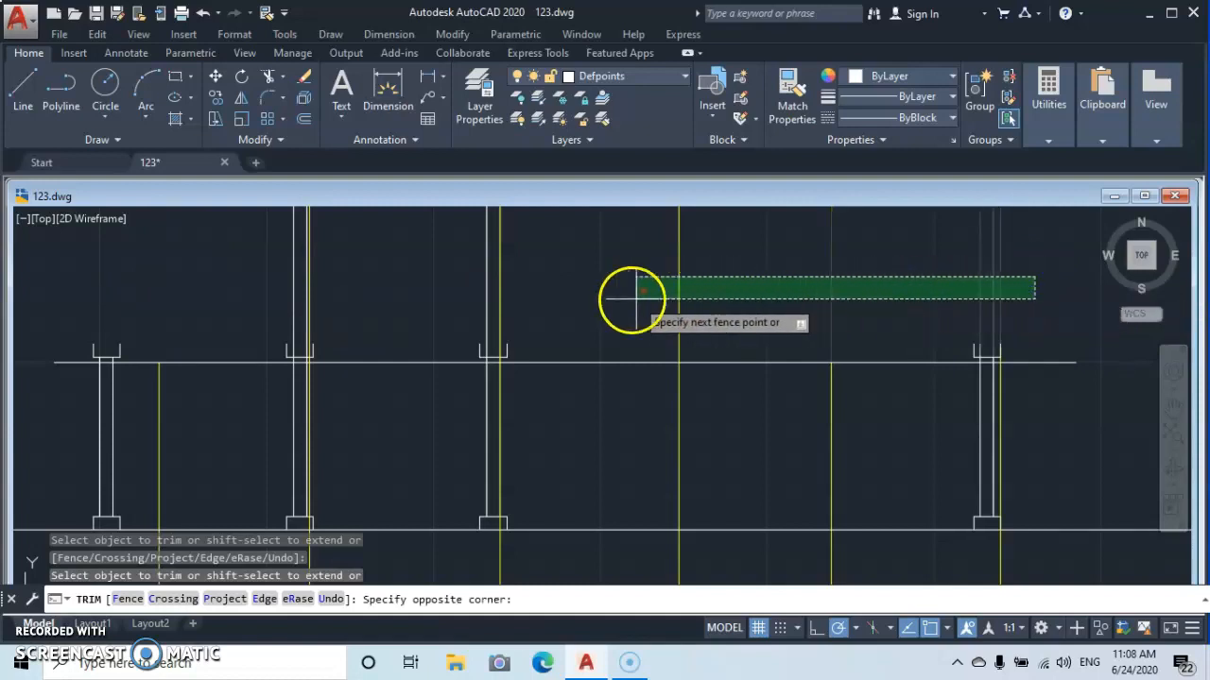
{"action": "left_click", "coordinate": [227, 288]}
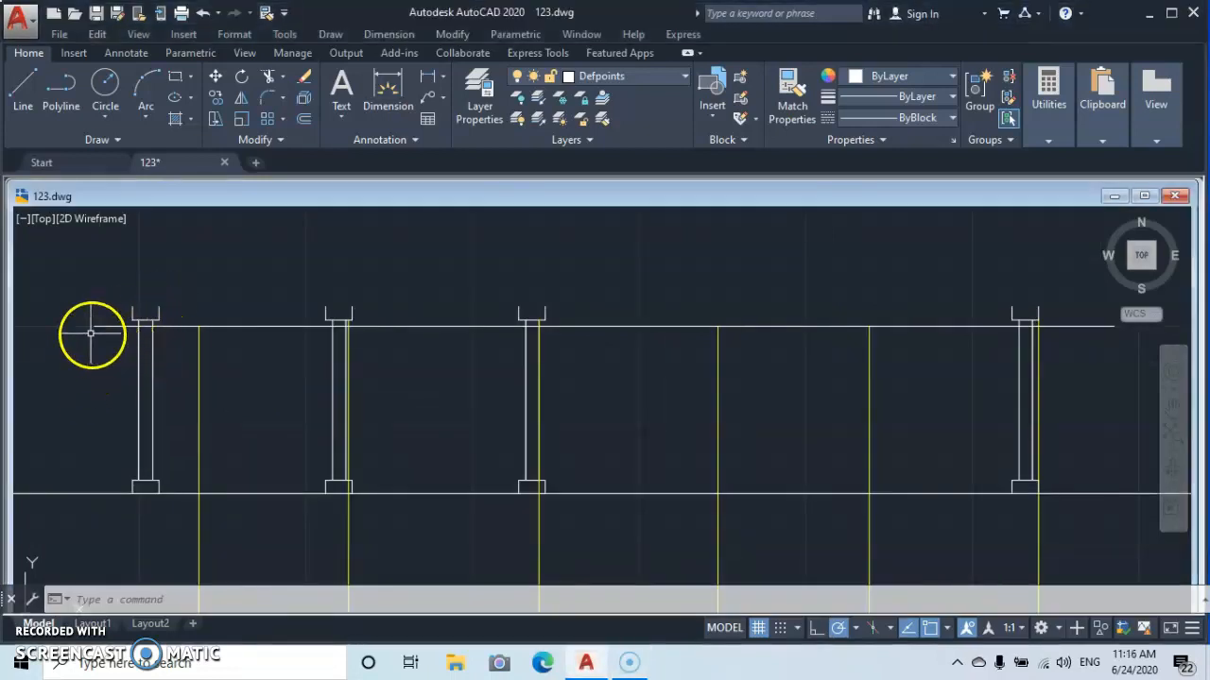
Step: Draw a horizontal line from the first cap's upper left corner to the fourth cap's upper right corner
{"action": "left_click", "coordinate": [23, 93]}
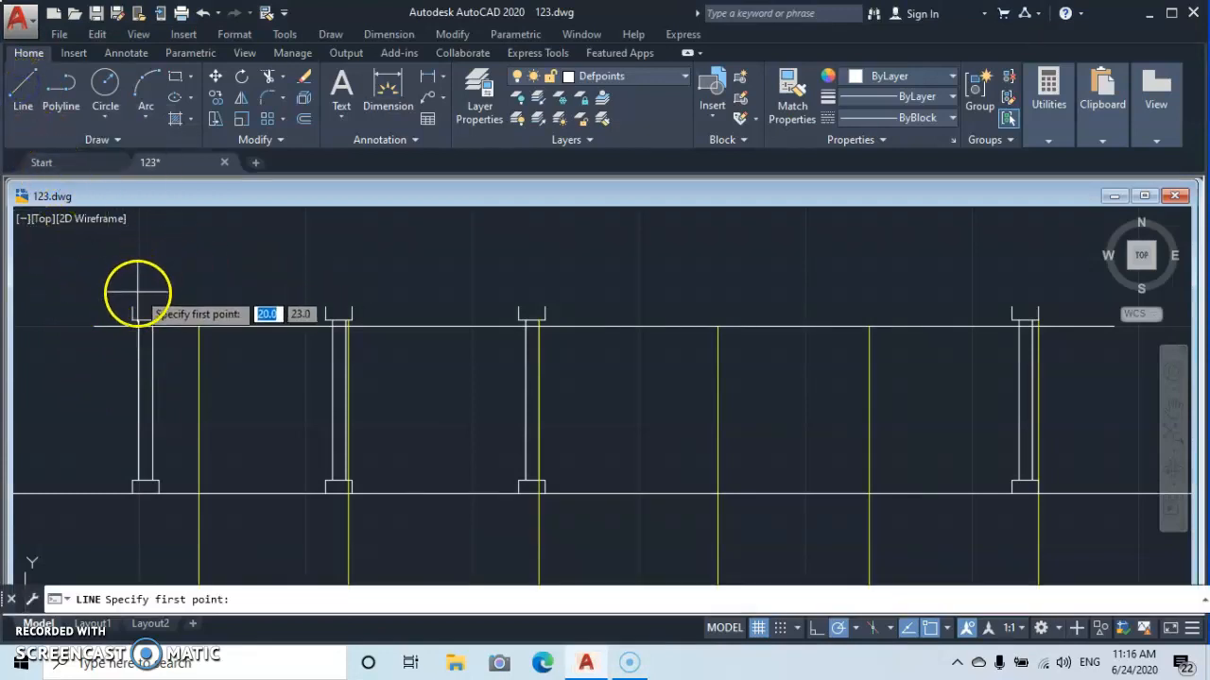
{"action": "left_click", "coordinate": [132, 307]}
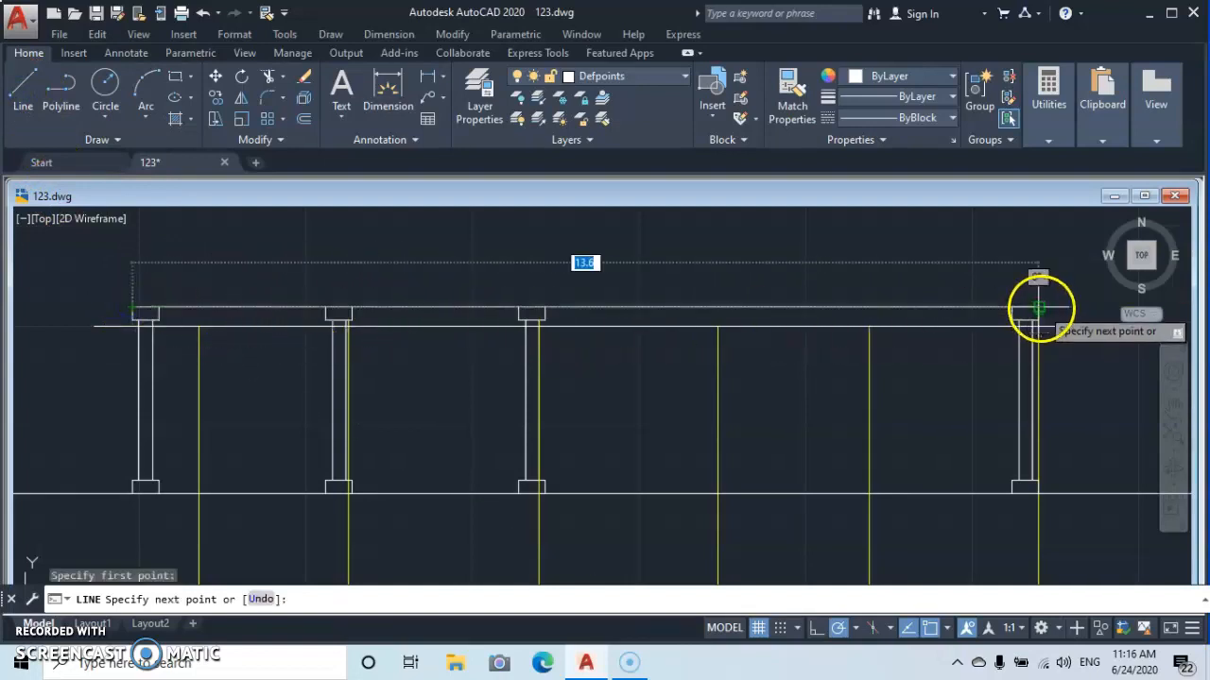
{"action": "scroll", "coordinate": [1038, 310], "scroll_direction": "up", "scroll_amount": 2}
{"action": "left_click", "coordinate": [1038, 307]}
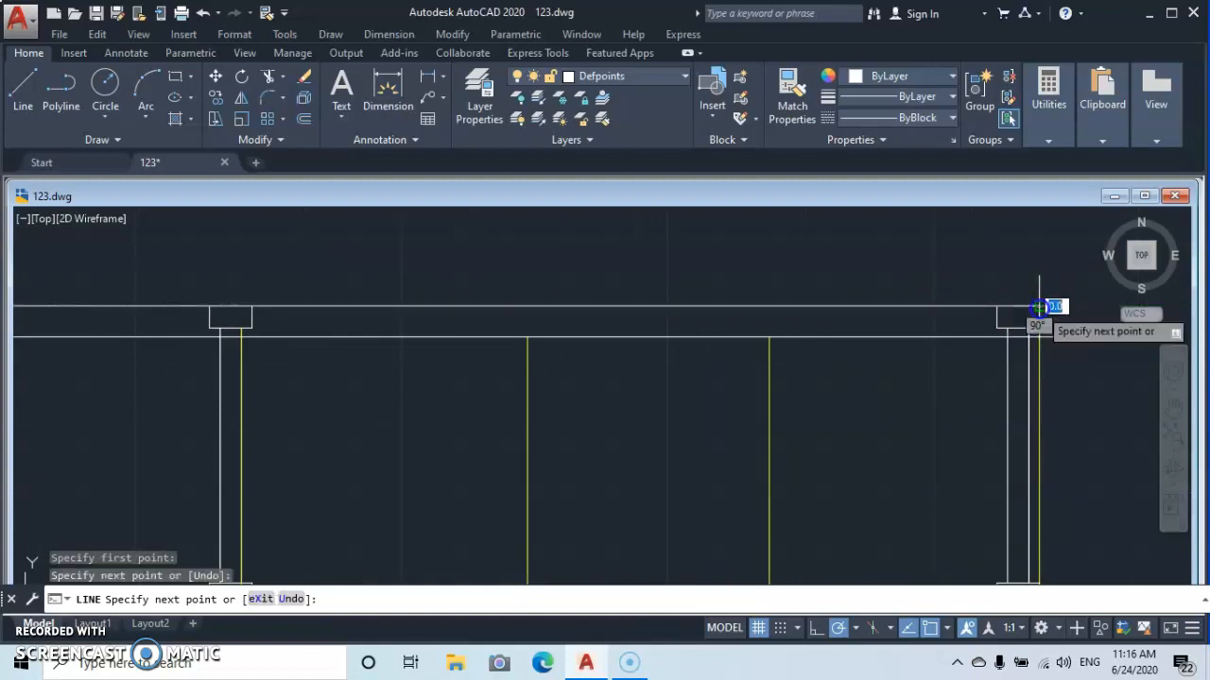
Step: Continue the line from the fourth cap's upper right corner 0.1 up, 0.5 right and 0.2 up to form the roof slab's right end
{"action": "middle_click_drag", "start_coordinate": [1039, 307], "coordinate": [910, 389]}
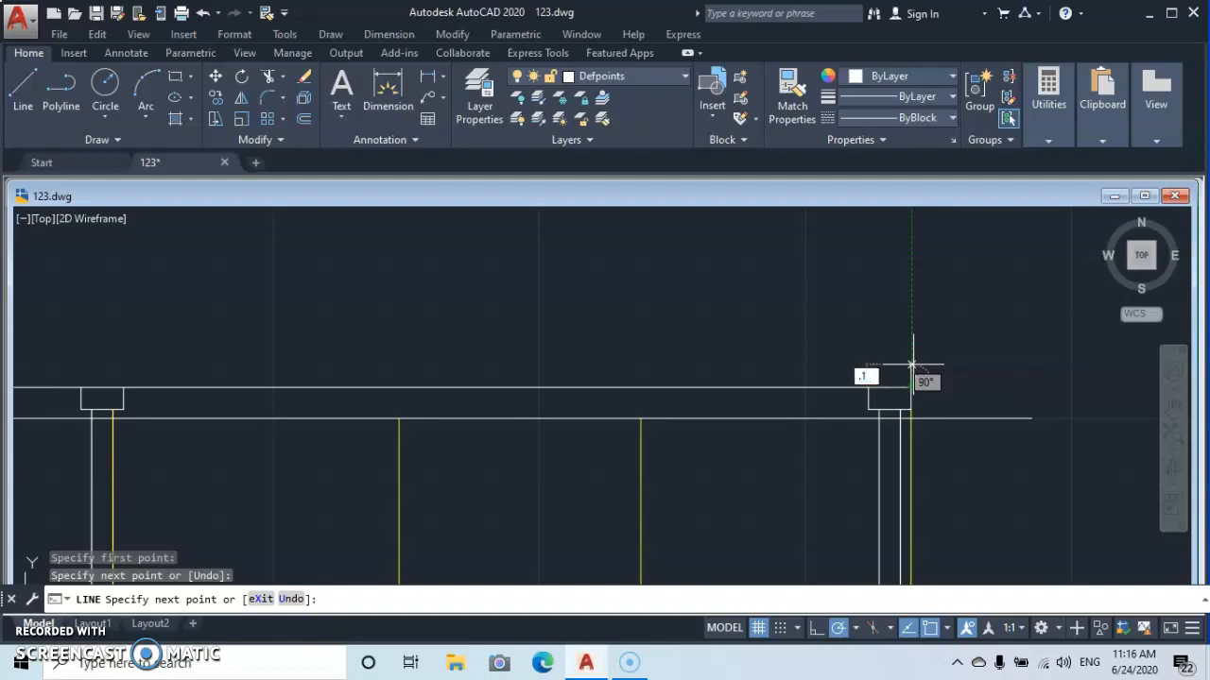
{"action": "type", "text": ".1"}
{"action": "key", "text": "Return"}
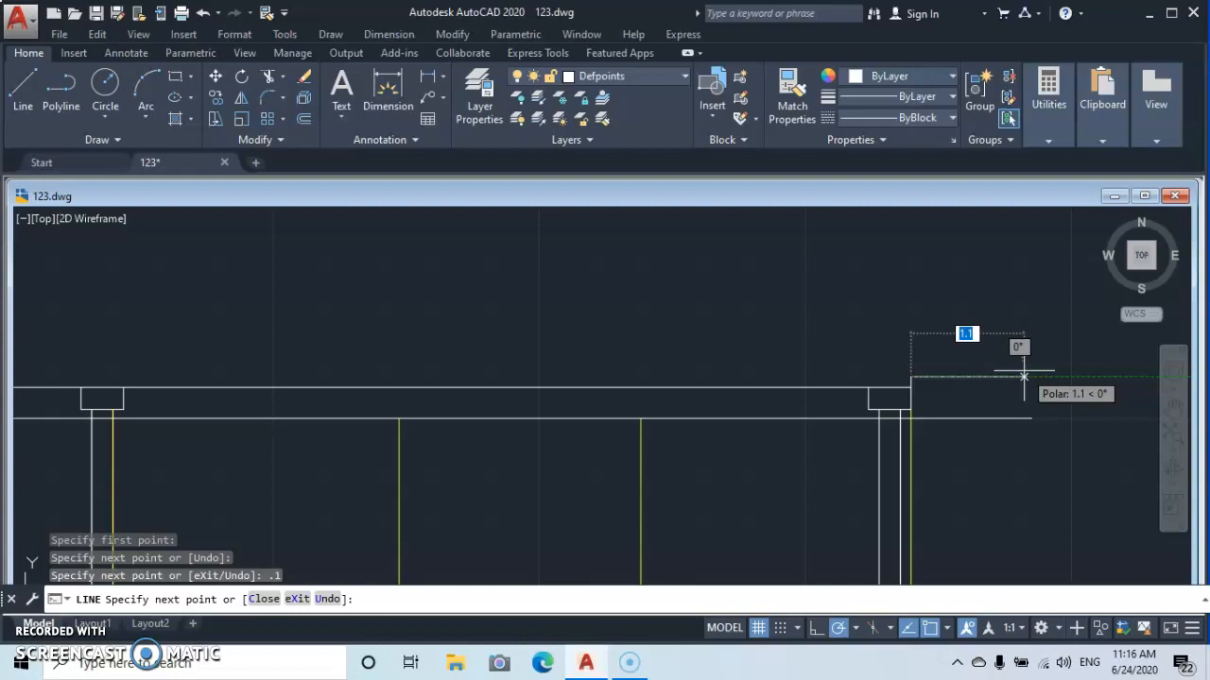
{"action": "type", "text": ".5"}
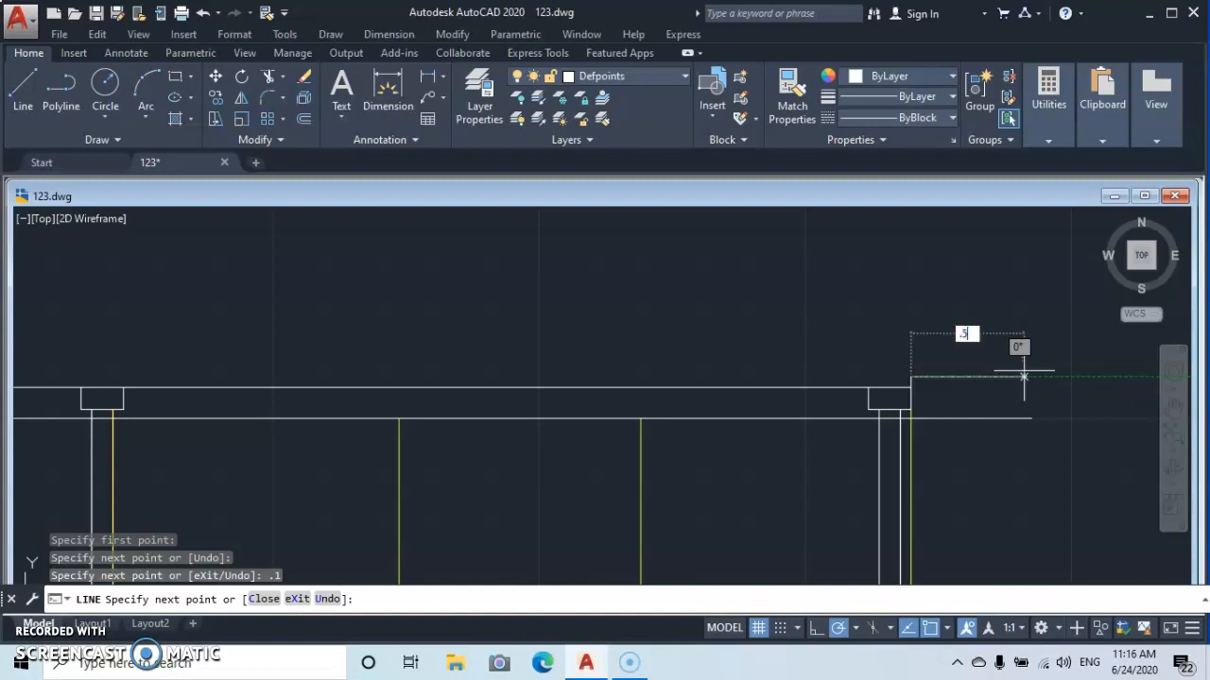
{"action": "key", "text": "Return"}
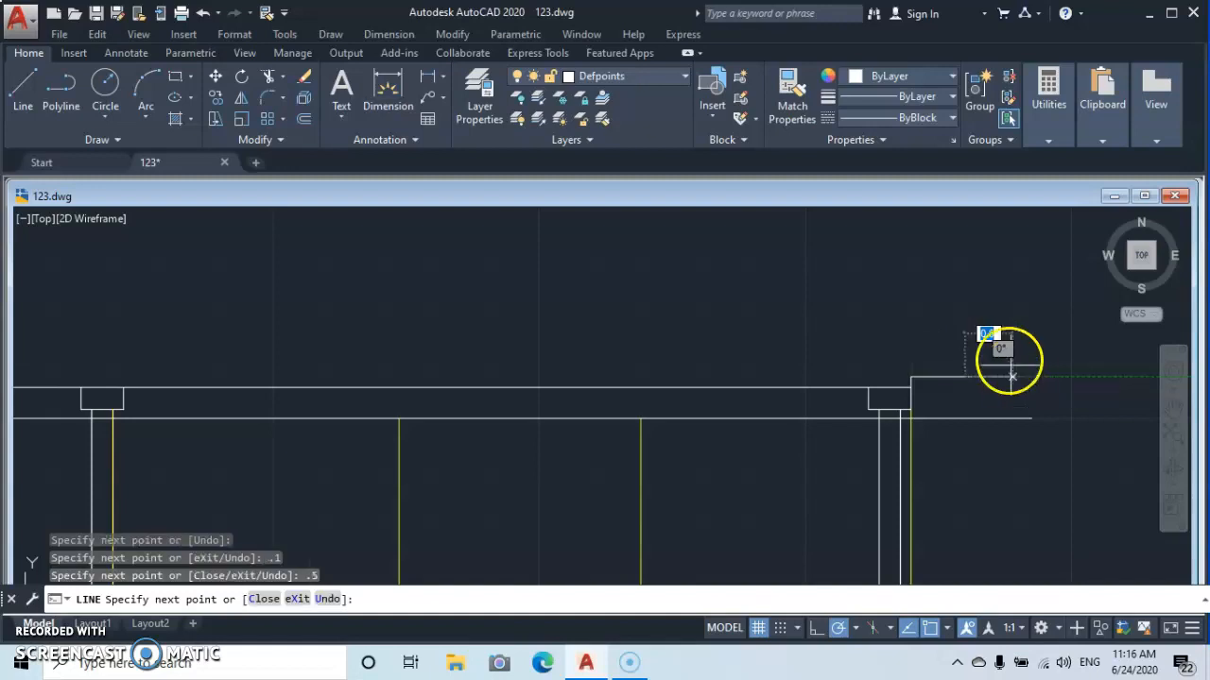
{"action": "left_click", "coordinate": [964, 326]}
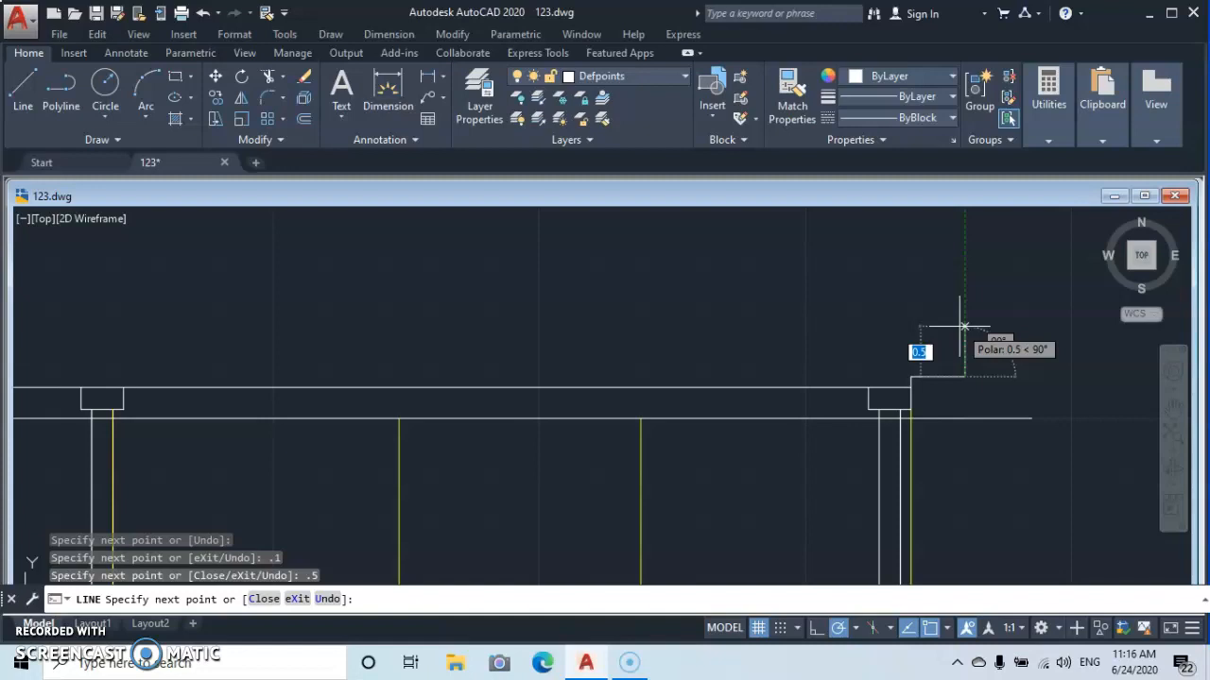
{"action": "type", "text": ".2"}
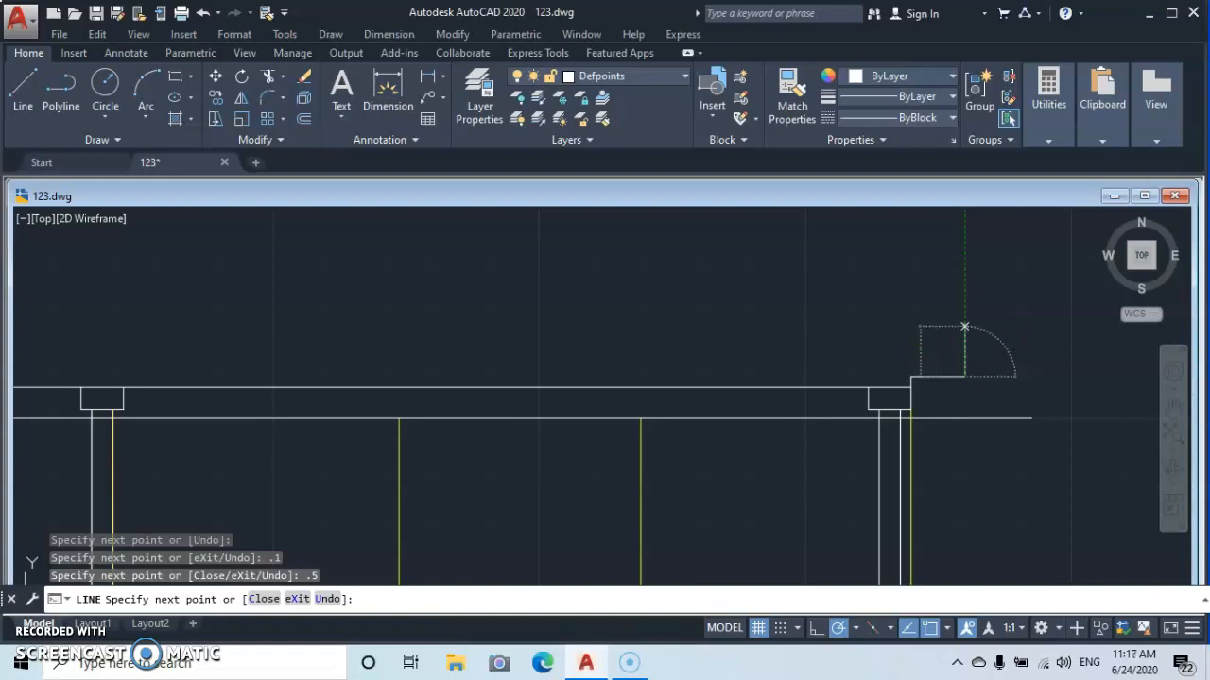
{"action": "key", "text": "Return"}
Step: Draw the slab's top edge leftward to above the first cap's left corner and extend it 0.5 further left
{"action": "mouse_move", "coordinate": [533, 362]}
{"action": "middle_mouse_down"}
{"action": "mouse_move", "coordinate": [407, 349]}
{"action": "mouse_move", "coordinate": [810, 391]}
{"action": "mouse_move", "coordinate": [1207, 361]}
{"action": "middle_mouse_up"}
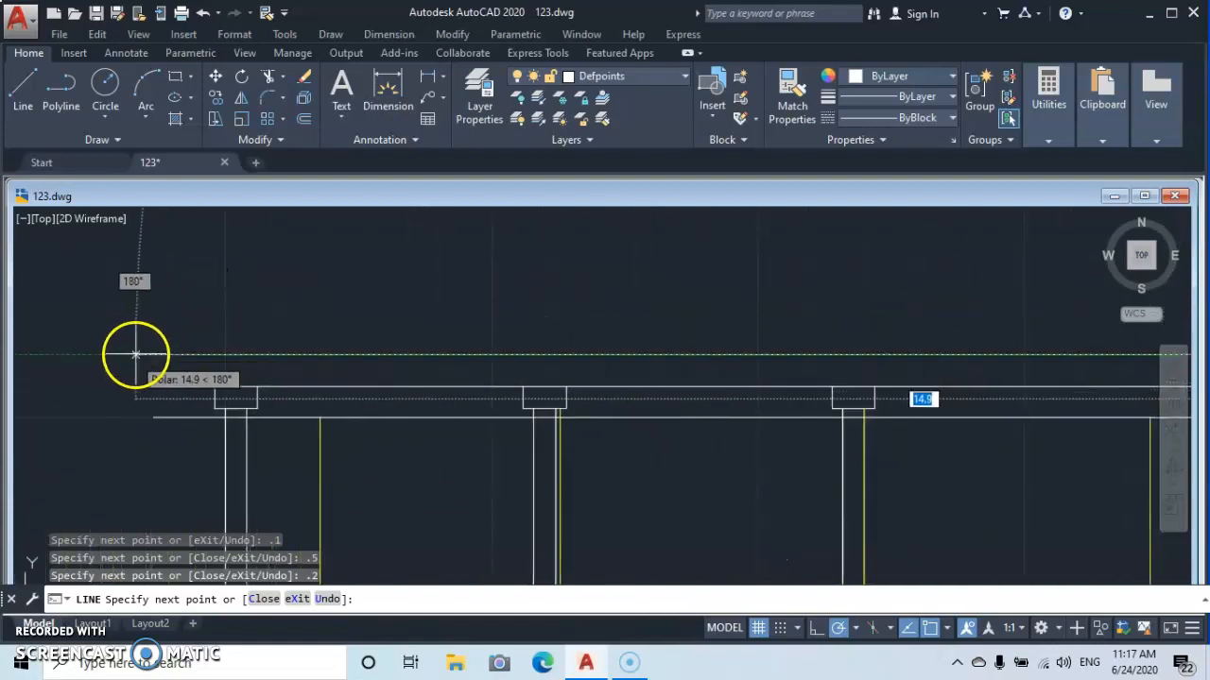
{"action": "left_click", "coordinate": [215, 354]}
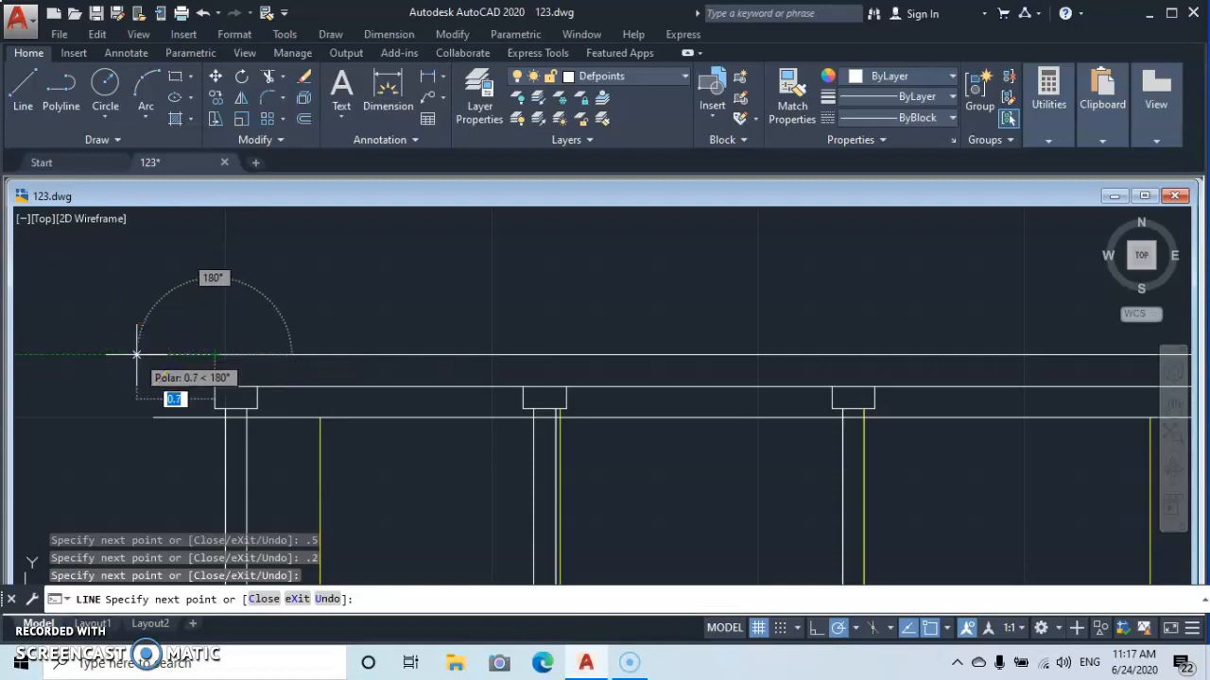
{"action": "type", "text": "."}
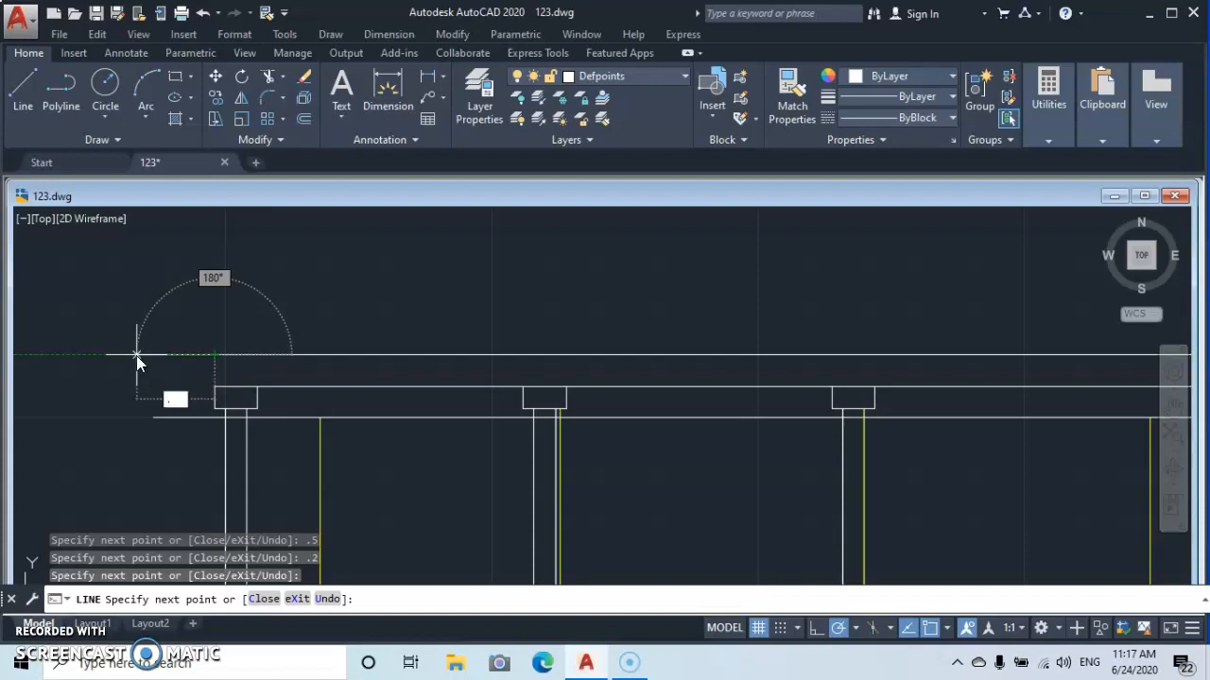
{"action": "type", "text": "5"}
{"action": "key", "text": "Return"}
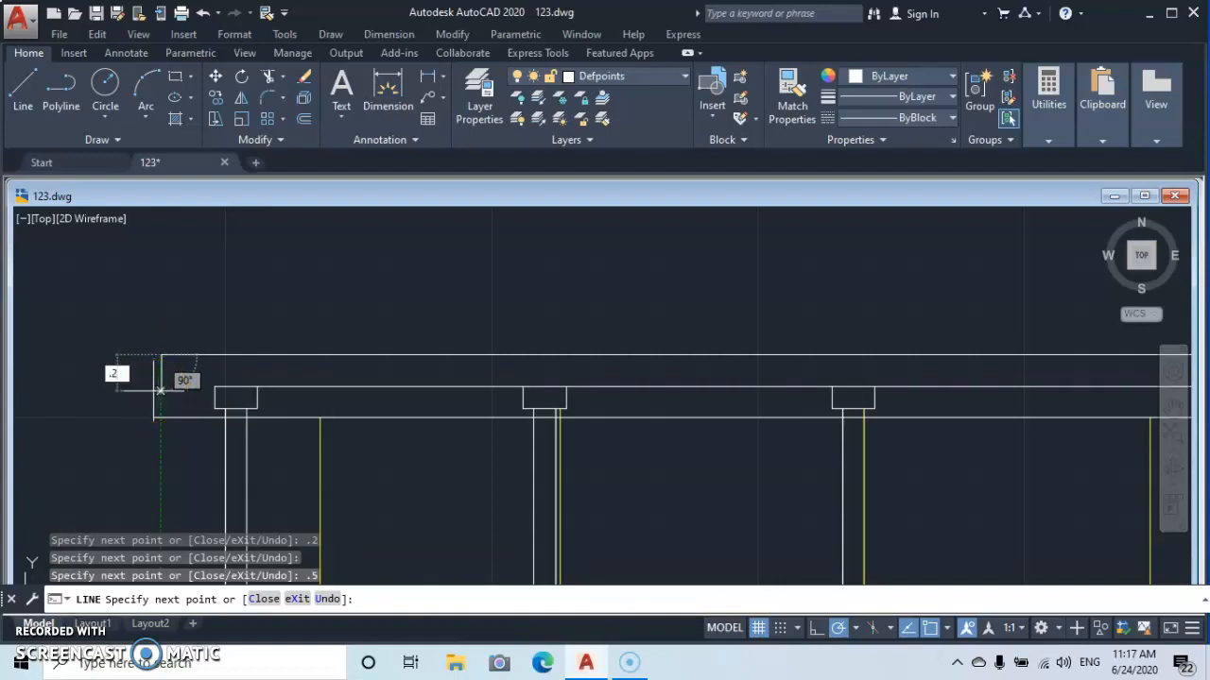
Step: Close the slab's left end with a line 0.2 down, right to above the first cap's left corner, and down to that corner
{"action": "type", "text": ".2"}
{"action": "key", "text": "Return"}
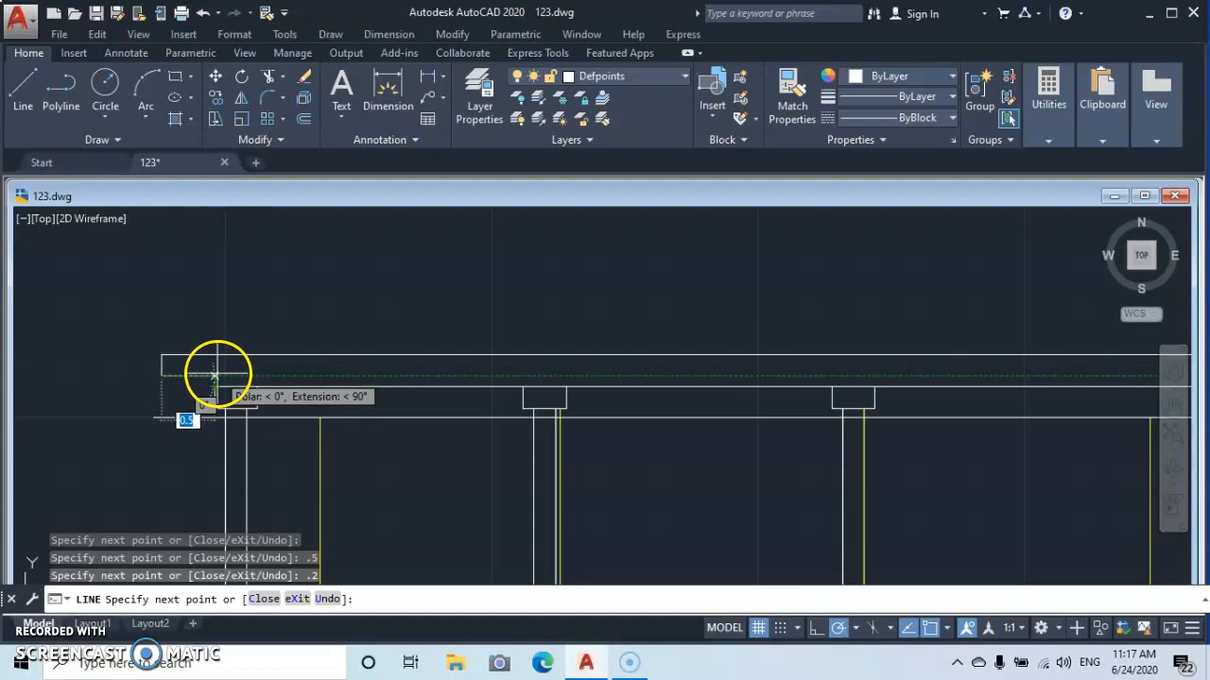
{"action": "left_click", "coordinate": [214, 376]}
{"action": "left_click", "coordinate": [214, 388]}
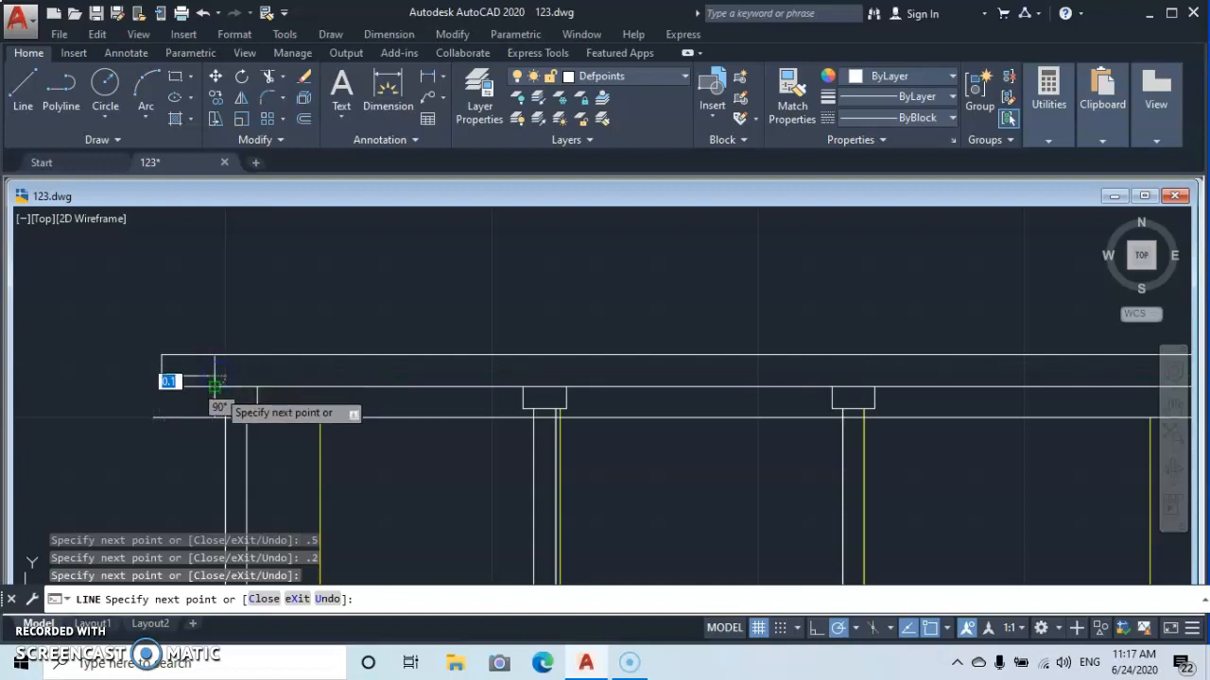
{"action": "key", "text": "Escape"}
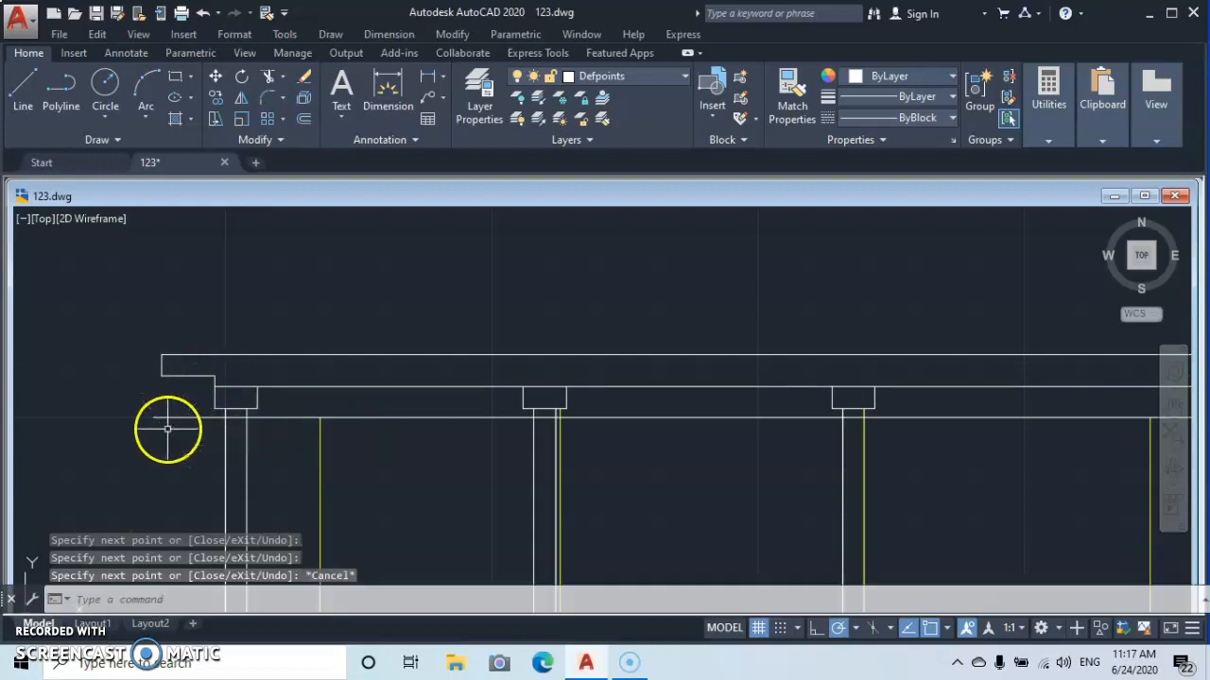
Step: Trim the beam's lower horizontal line where it crosses the tops of the four column caps
{"action": "scroll", "coordinate": [657, 437], "scroll_direction": "down", "scroll_amount": 3}
{"action": "mouse_move", "coordinate": [656, 438]}
{"action": "middle_mouse_down"}
{"action": "mouse_move", "coordinate": [292, 372]}
{"action": "mouse_move", "coordinate": [362, 368]}
{"action": "middle_mouse_up"}
{"action": "scroll", "coordinate": [469, 393], "scroll_direction": "up", "scroll_amount": 2}
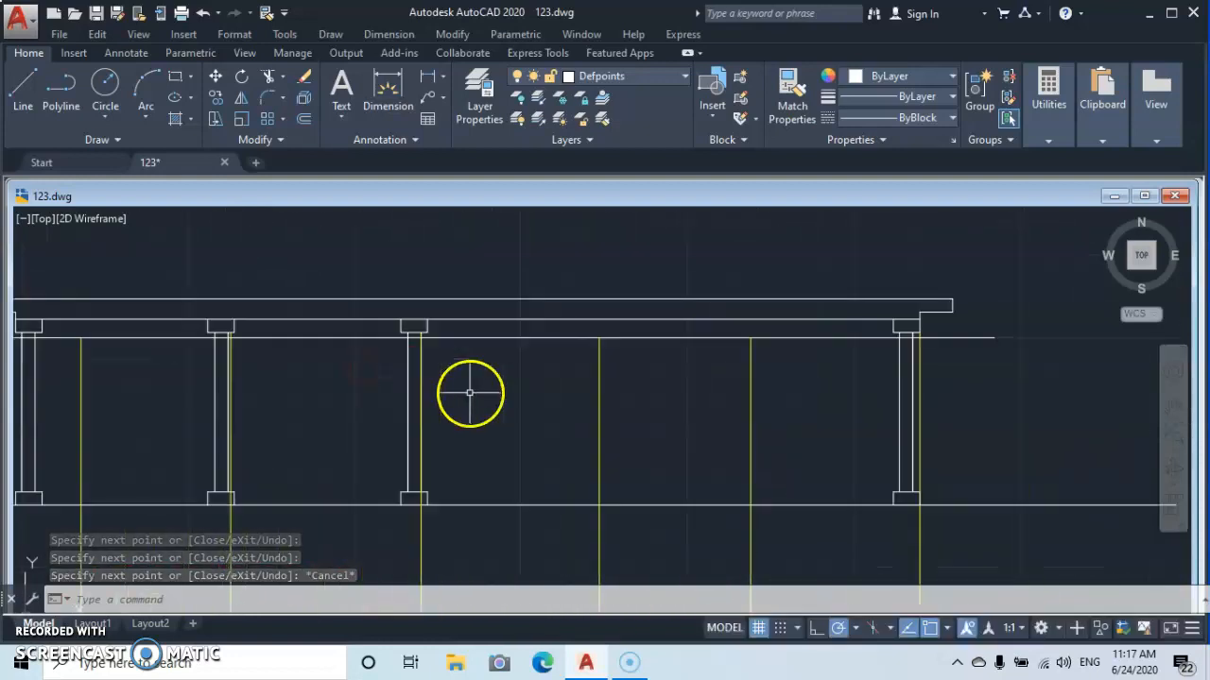
{"action": "scroll", "coordinate": [469, 392], "scroll_direction": "down", "scroll_amount": 2}
{"action": "mouse_move", "coordinate": [470, 393]}
{"action": "middle_mouse_down"}
{"action": "mouse_move", "coordinate": [494, 353]}
{"action": "mouse_move", "coordinate": [489, 381]}
{"action": "mouse_move", "coordinate": [510, 419]}
{"action": "mouse_move", "coordinate": [539, 427]}
{"action": "middle_mouse_up"}
{"action": "scroll", "coordinate": [488, 381], "scroll_direction": "up", "scroll_amount": 2}
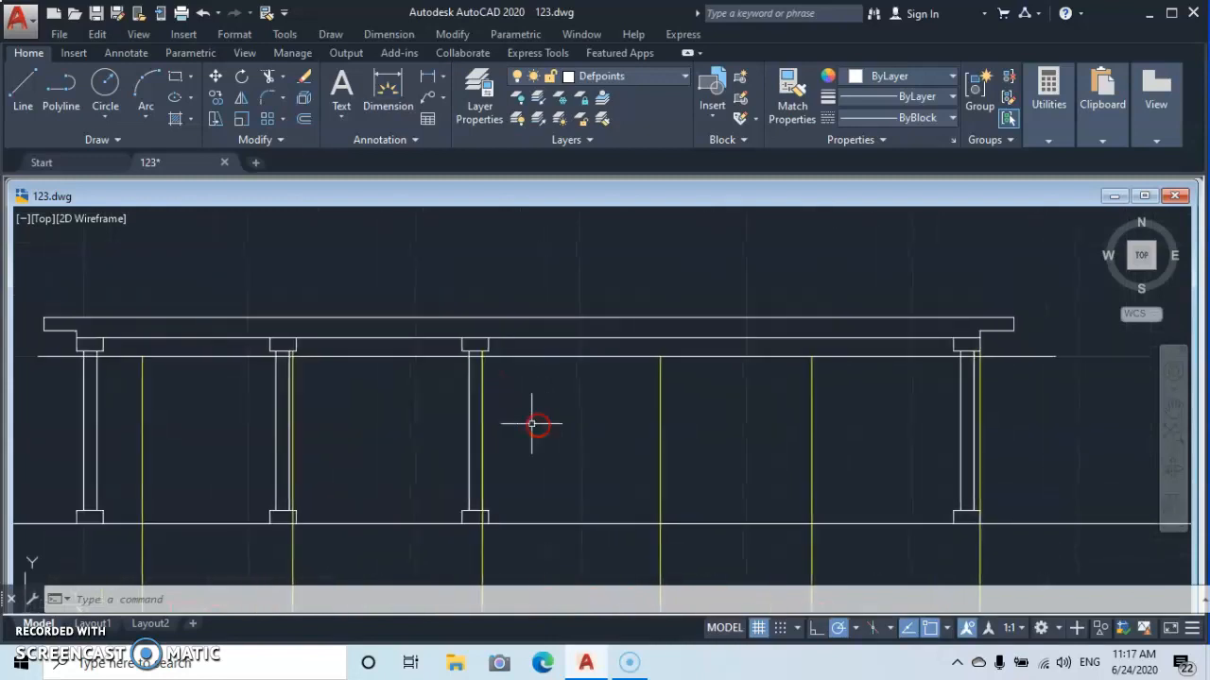
{"action": "left_click", "coordinate": [269, 75]}
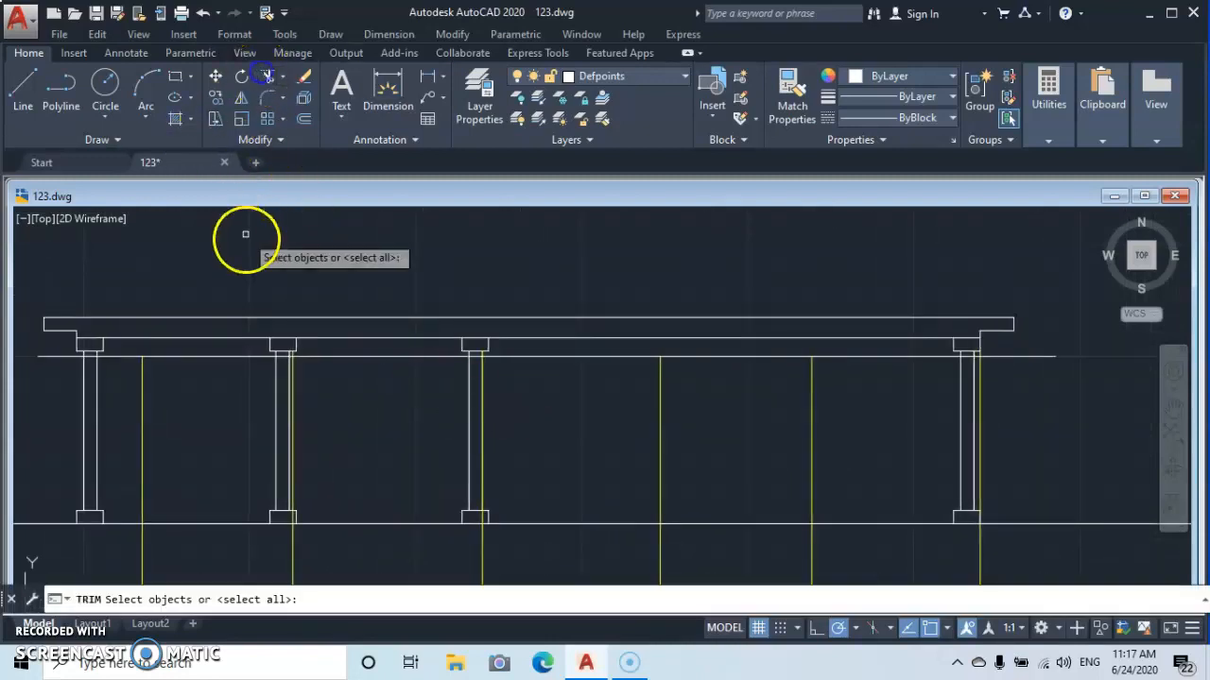
{"action": "key", "text": "Return"}
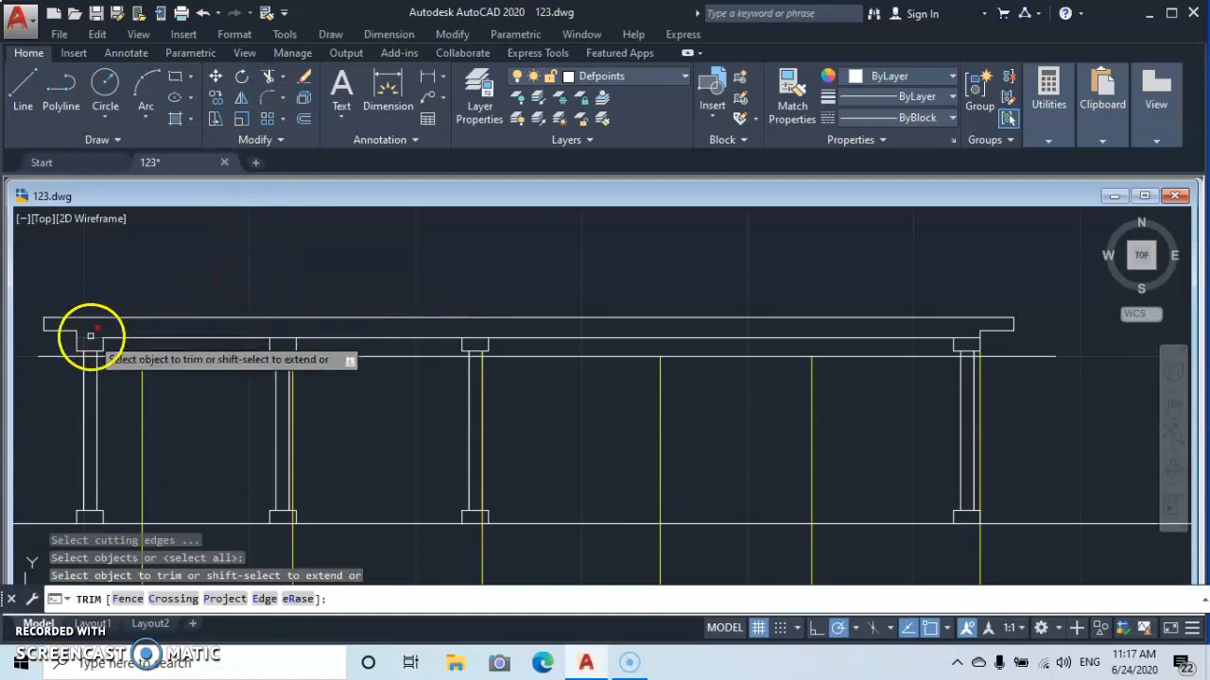
{"action": "left_click", "coordinate": [91, 336]}
{"action": "left_click", "coordinate": [281, 340]}
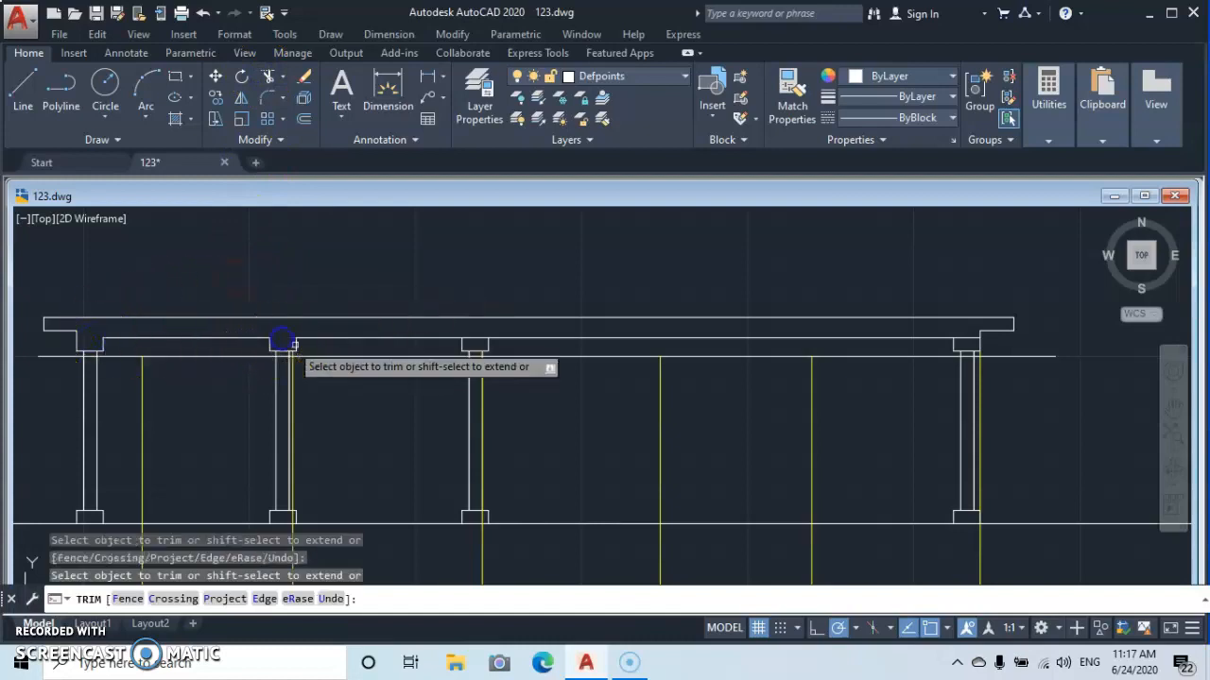
{"action": "left_click", "coordinate": [474, 337]}
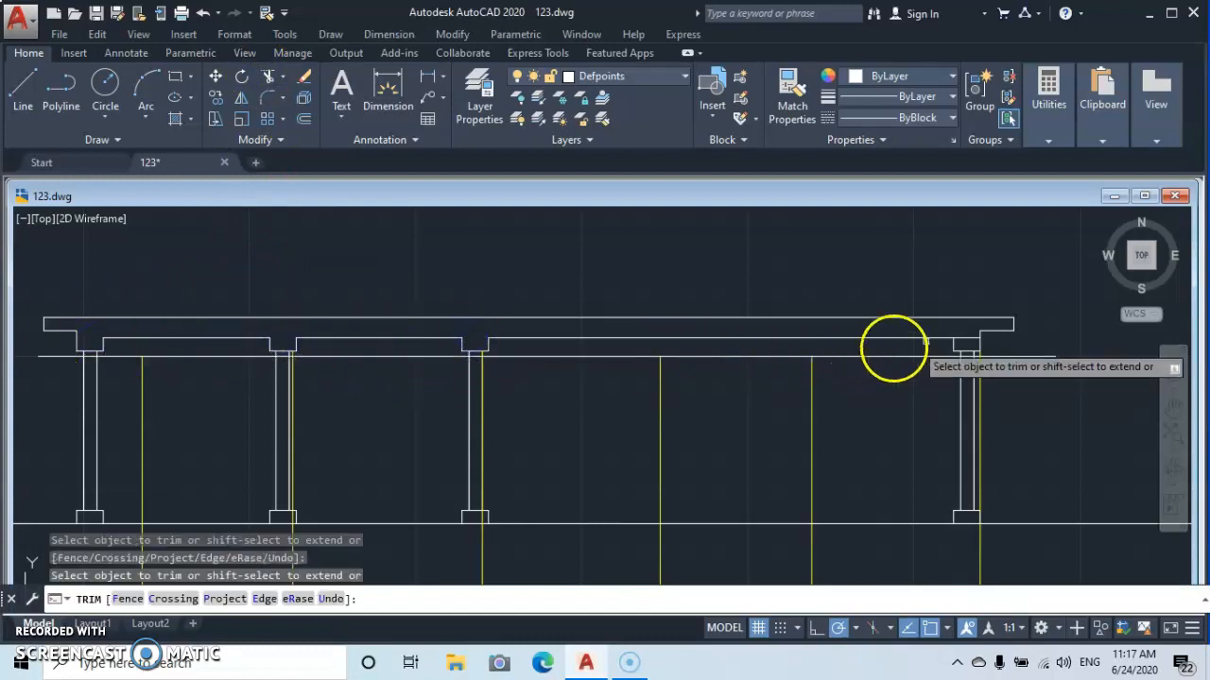
{"action": "left_click", "coordinate": [966, 337]}
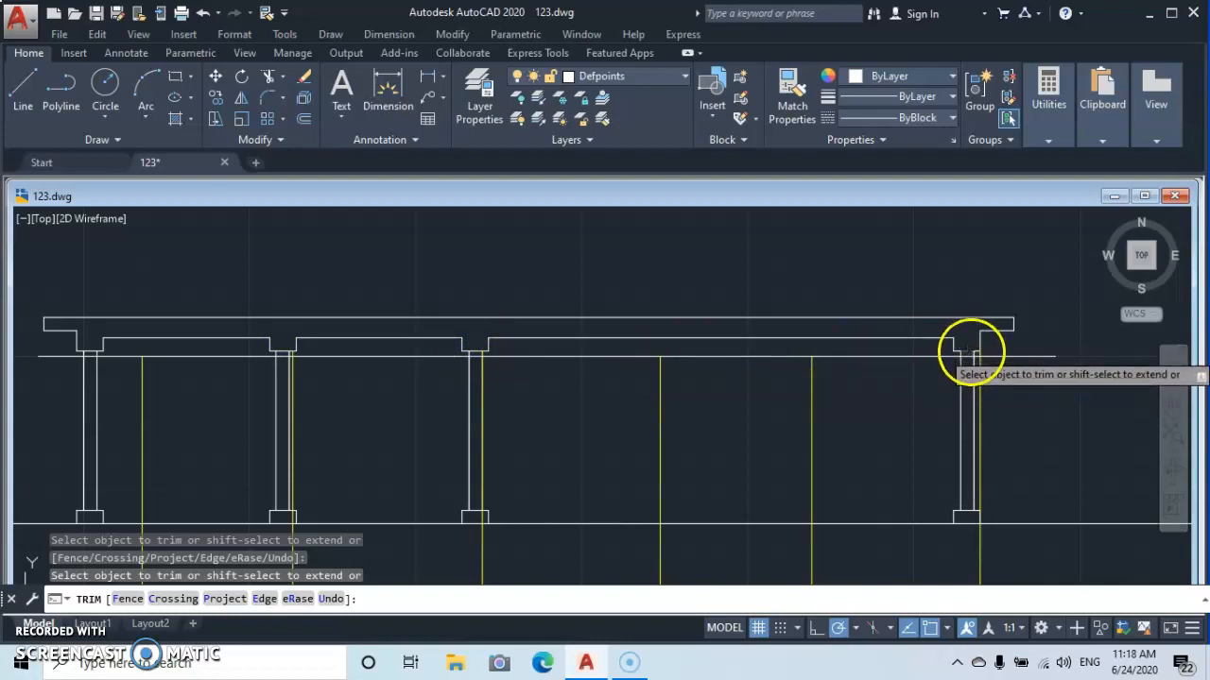
Step: Trim the caps' bottom edges between the shaft lines of the columns
{"action": "left_click", "coordinate": [476, 351]}
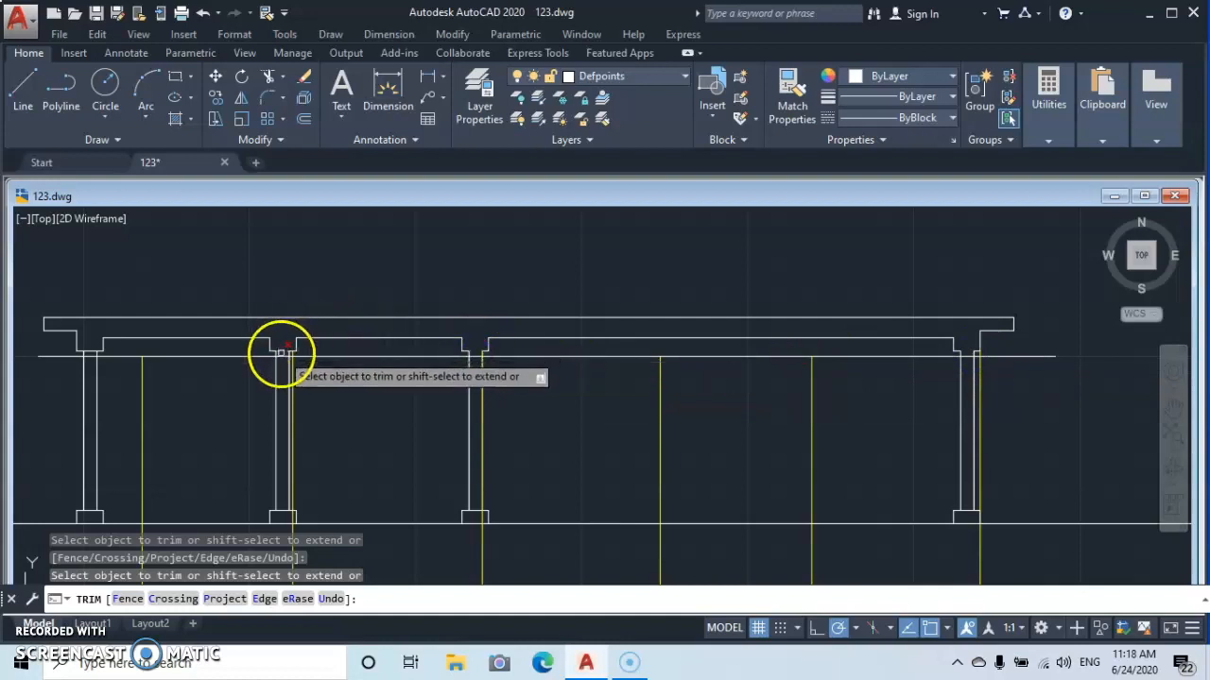
{"action": "left_click", "coordinate": [281, 351]}
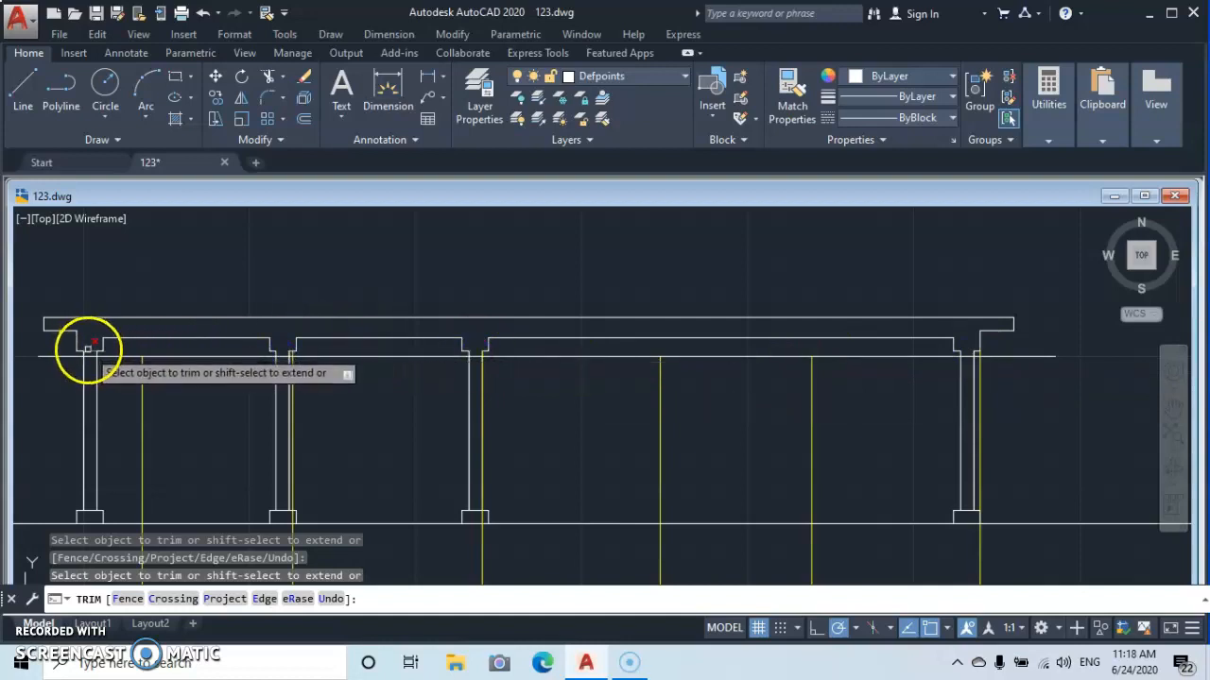
{"action": "left_click", "coordinate": [88, 351]}
Step: Trim the top edges of the four column bases between the shaft lines
{"action": "left_click", "coordinate": [91, 511]}
{"action": "left_click", "coordinate": [284, 511]}
{"action": "left_click", "coordinate": [474, 510]}
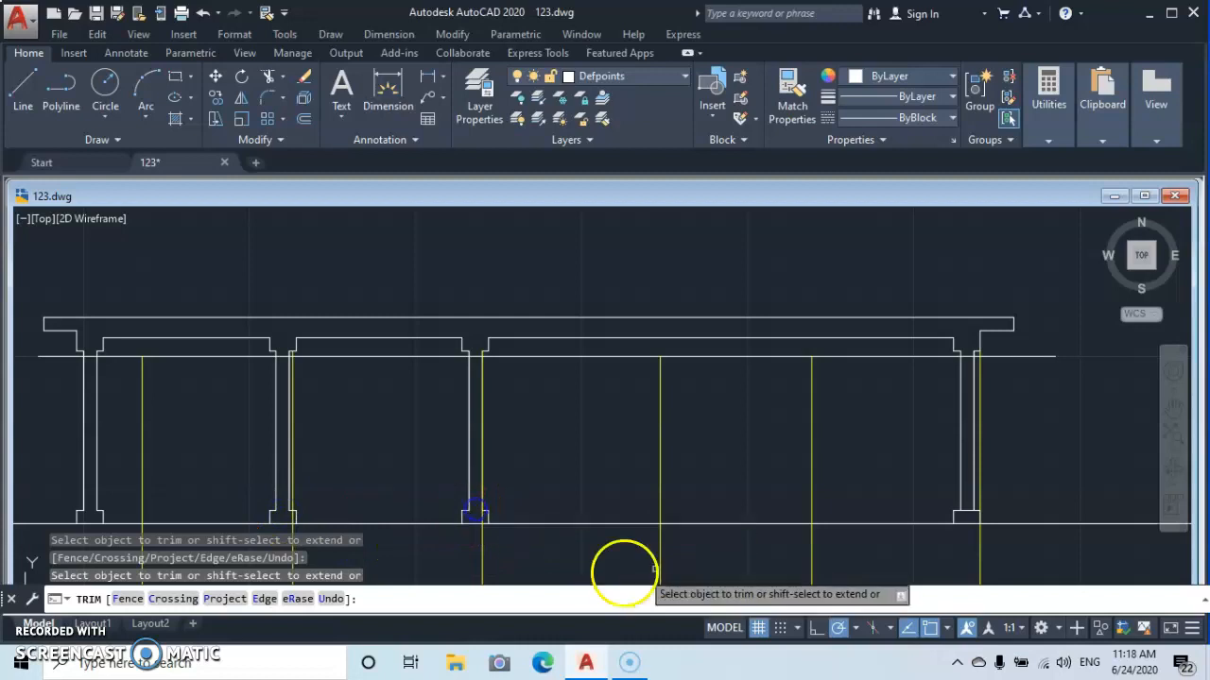
{"action": "left_click", "coordinate": [970, 510]}
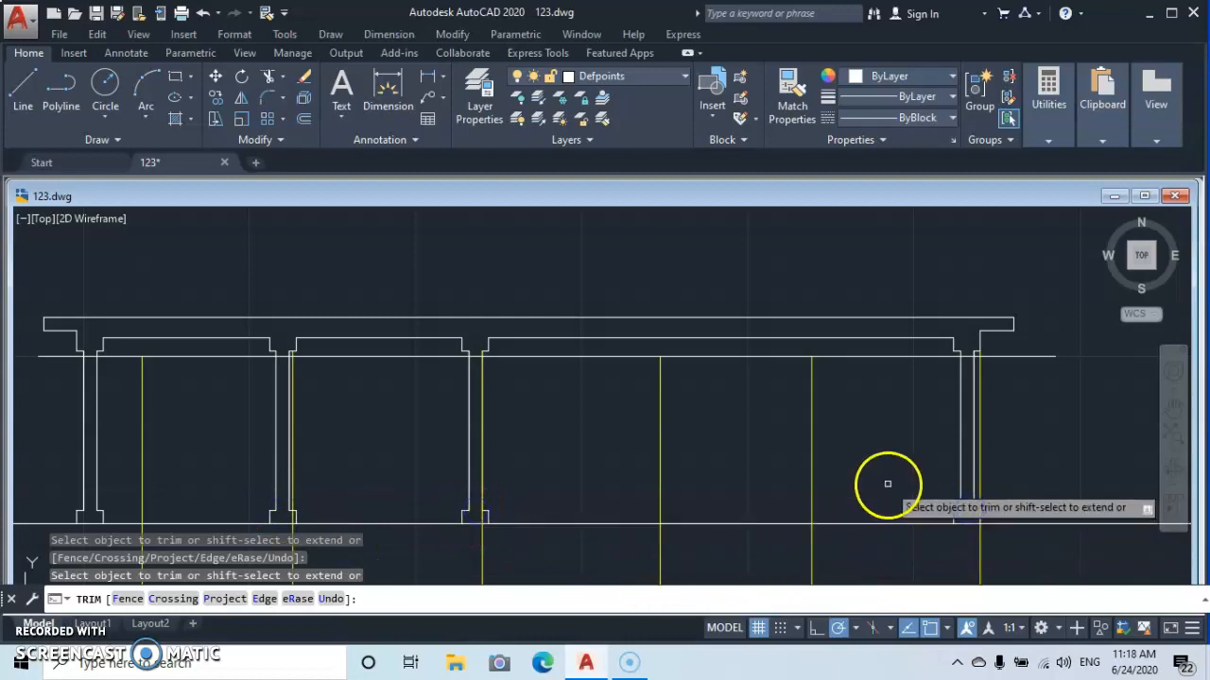
{"action": "key", "text": "Escape"}
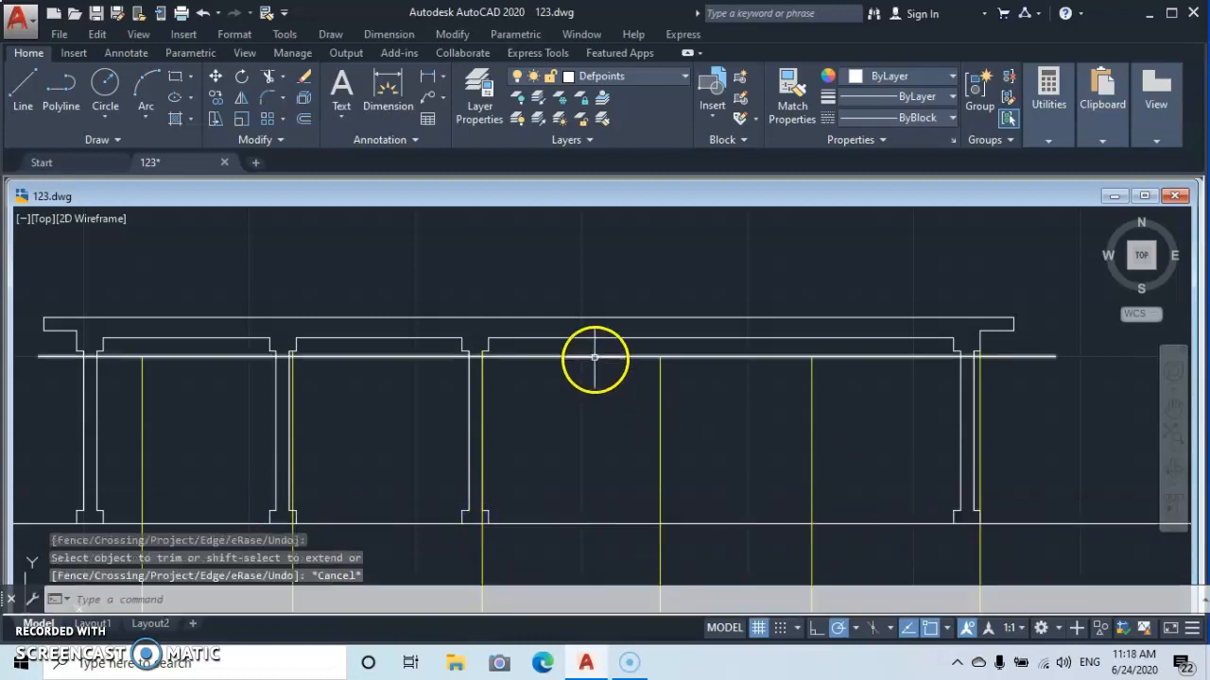
Step: Erase the long horizontal construction line running just below the column caps
{"action": "left_click", "coordinate": [594, 356]}
{"action": "right_click", "coordinate": [583, 288]}
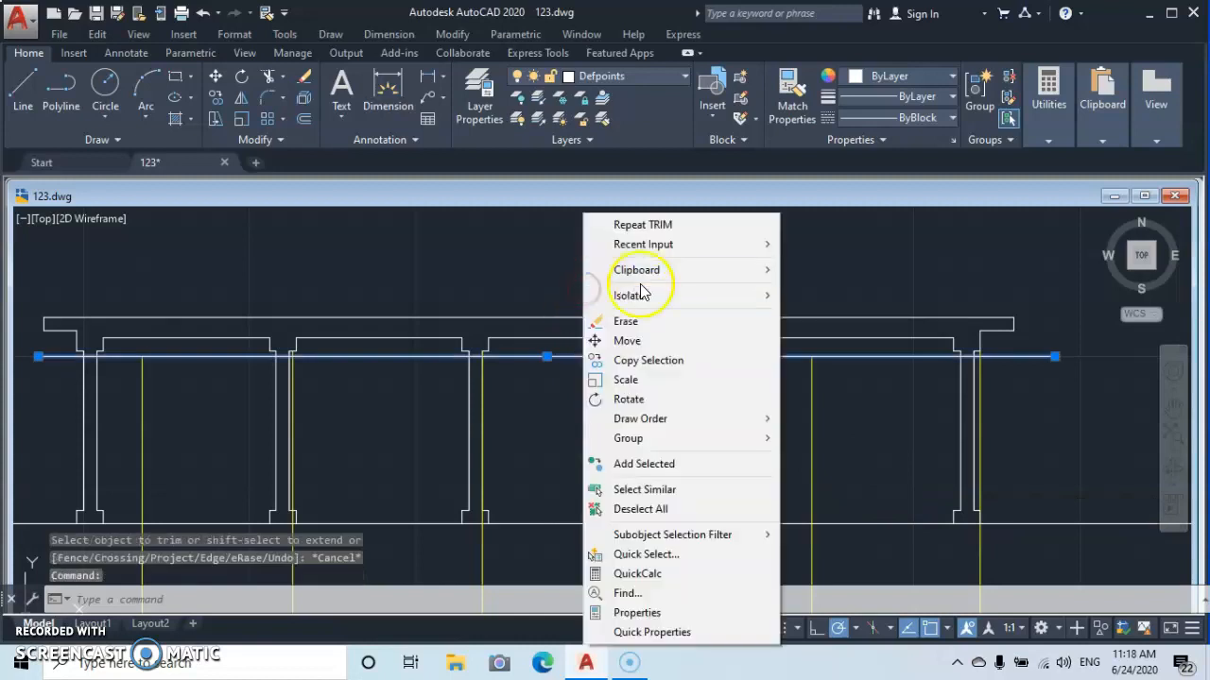
{"action": "left_click", "coordinate": [636, 323]}
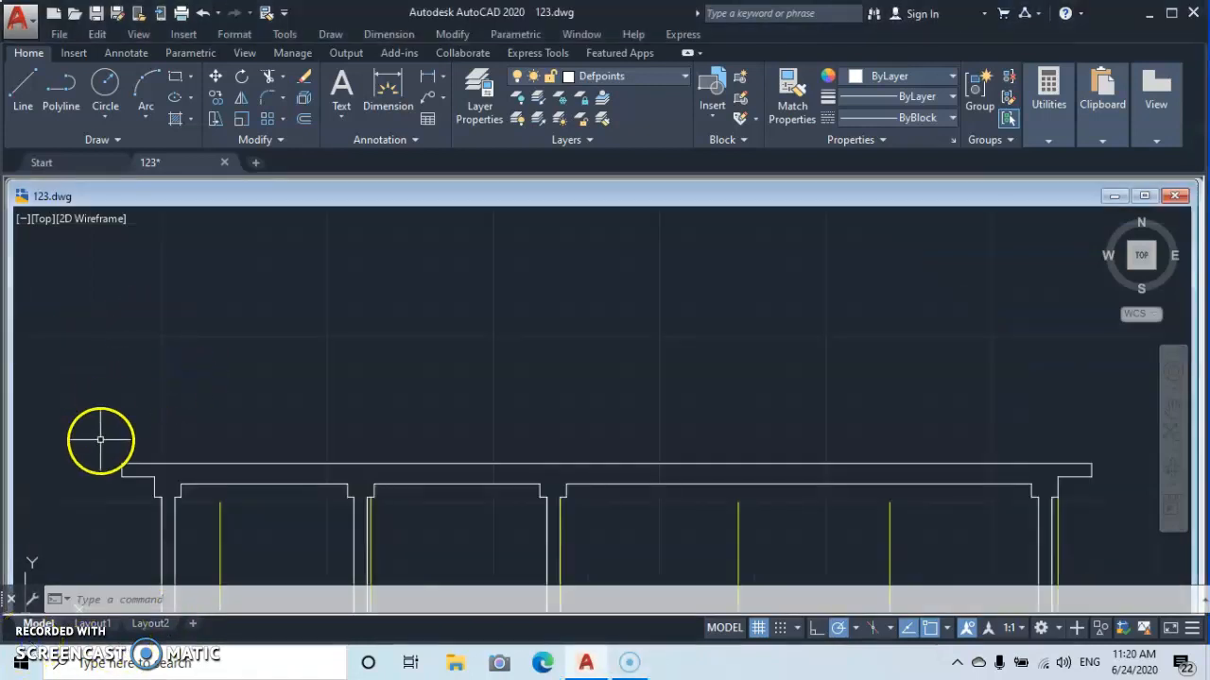
Step: Draw a sloped roof line rising to the right from the slab's upper left corner
{"action": "left_click", "coordinate": [23, 94]}
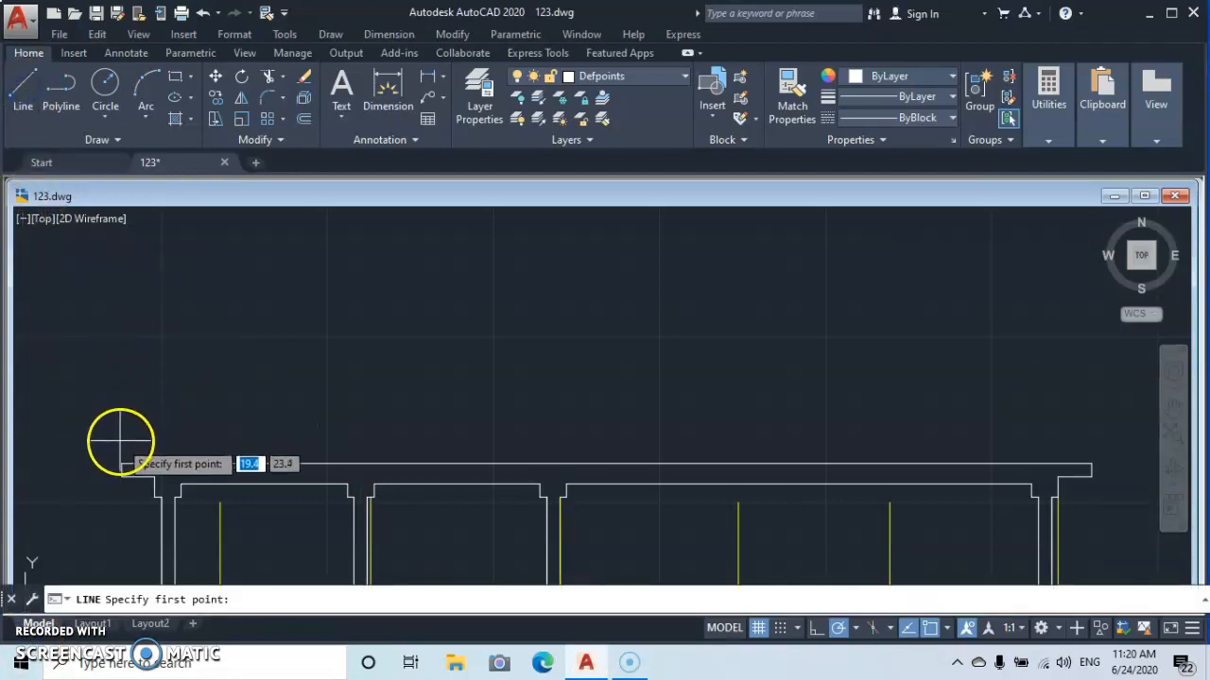
{"action": "left_click", "coordinate": [121, 464]}
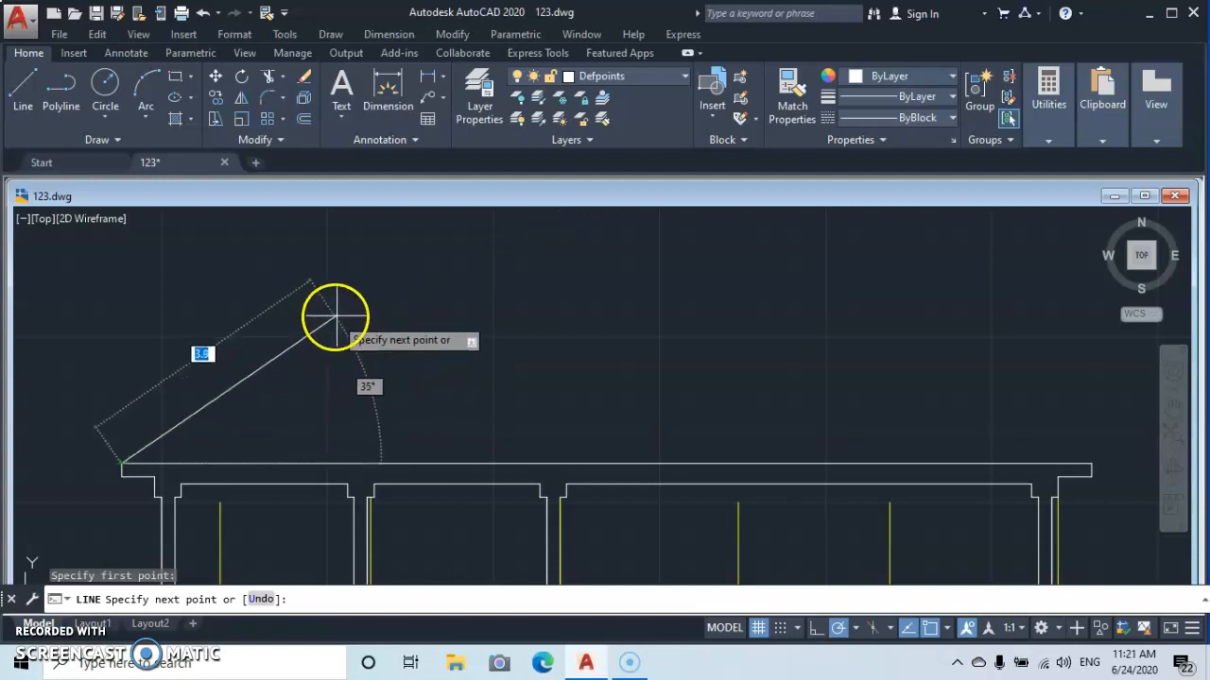
{"action": "left_click", "coordinate": [437, 280]}
{"action": "key", "text": "Escape"}
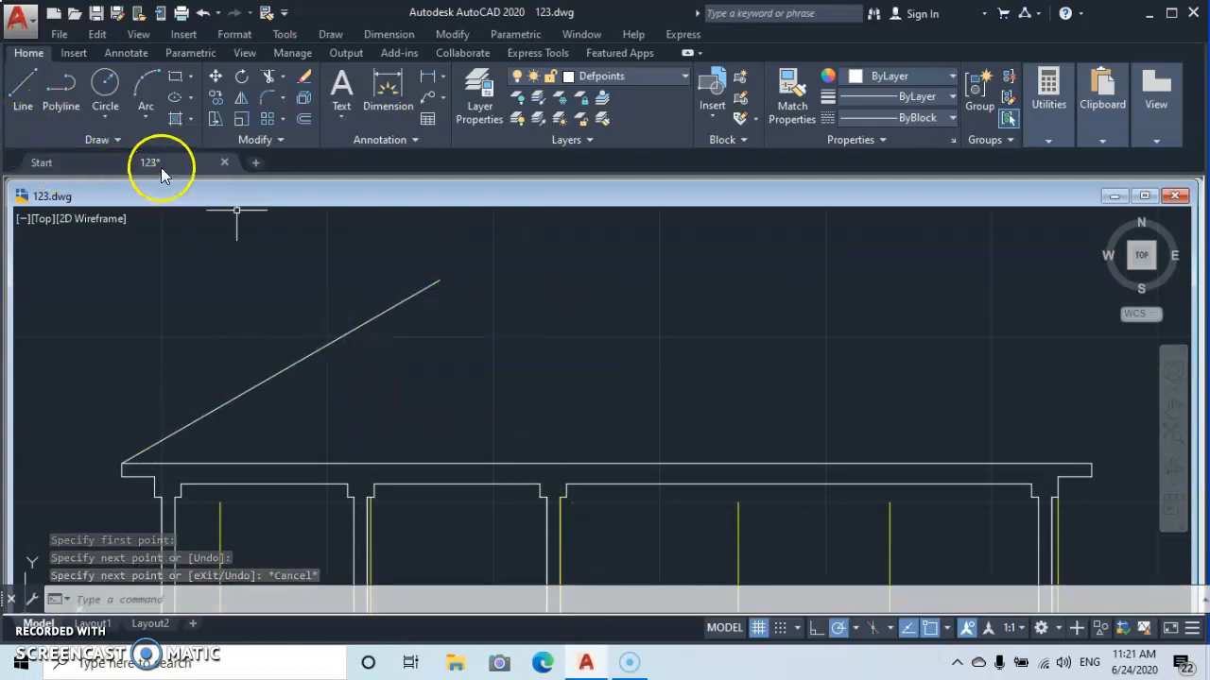
Step: Offset the sloped roof line 0.1 to its lower side
{"action": "left_click", "coordinate": [304, 118]}
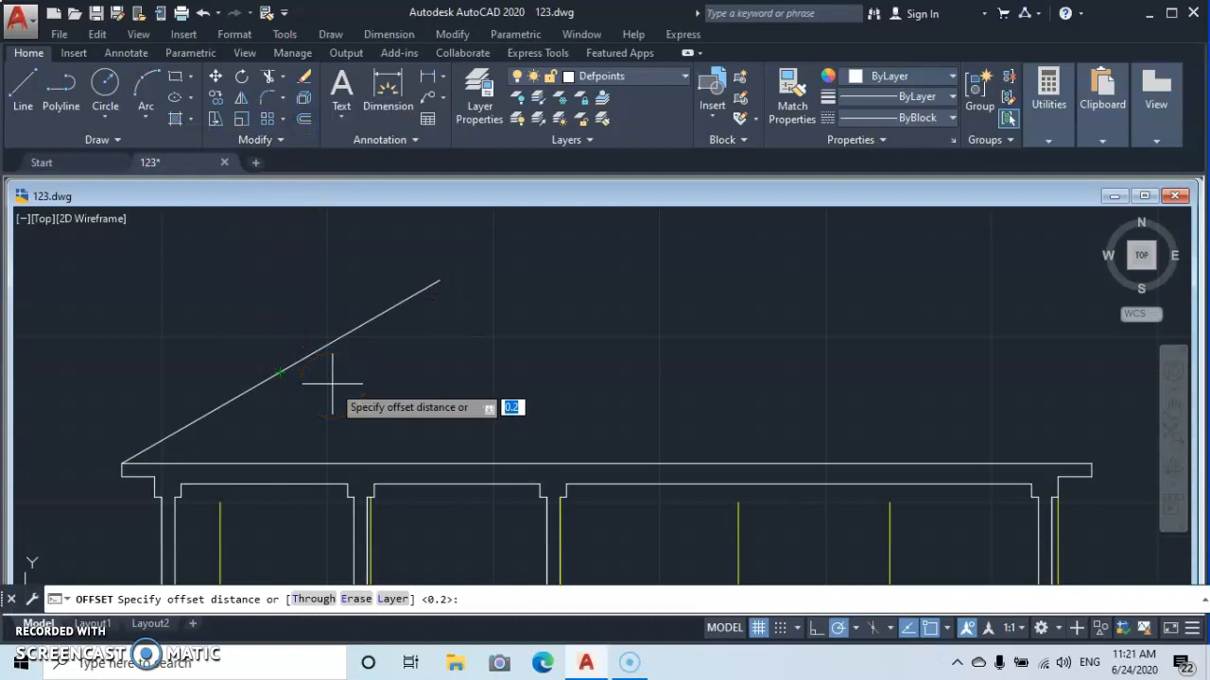
{"action": "type", "text": ".1"}
{"action": "key", "text": "Return"}
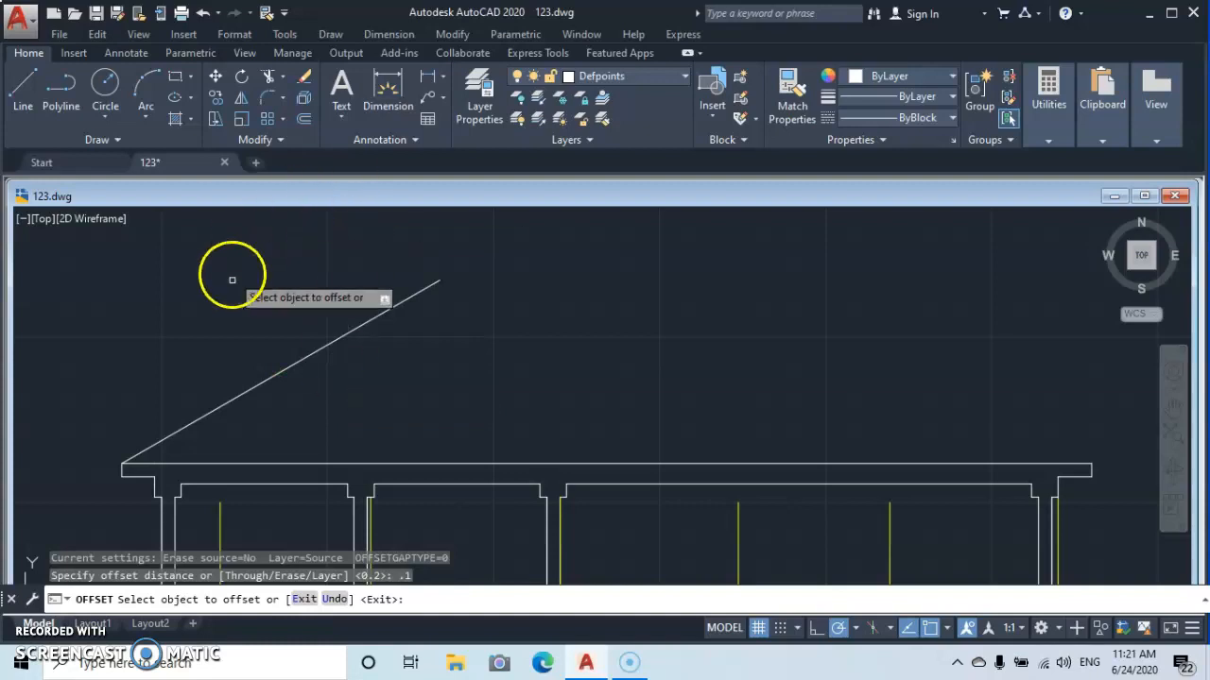
{"action": "left_click", "coordinate": [291, 365]}
{"action": "left_click", "coordinate": [289, 386]}
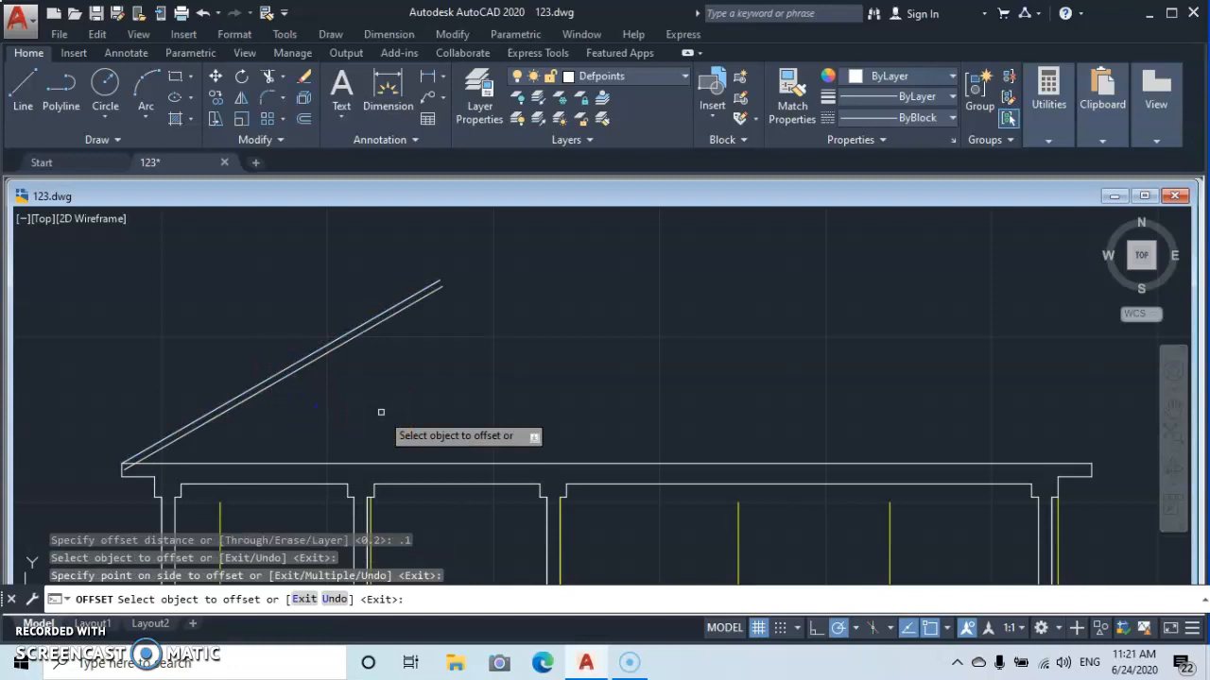
{"action": "key", "text": "Escape"}
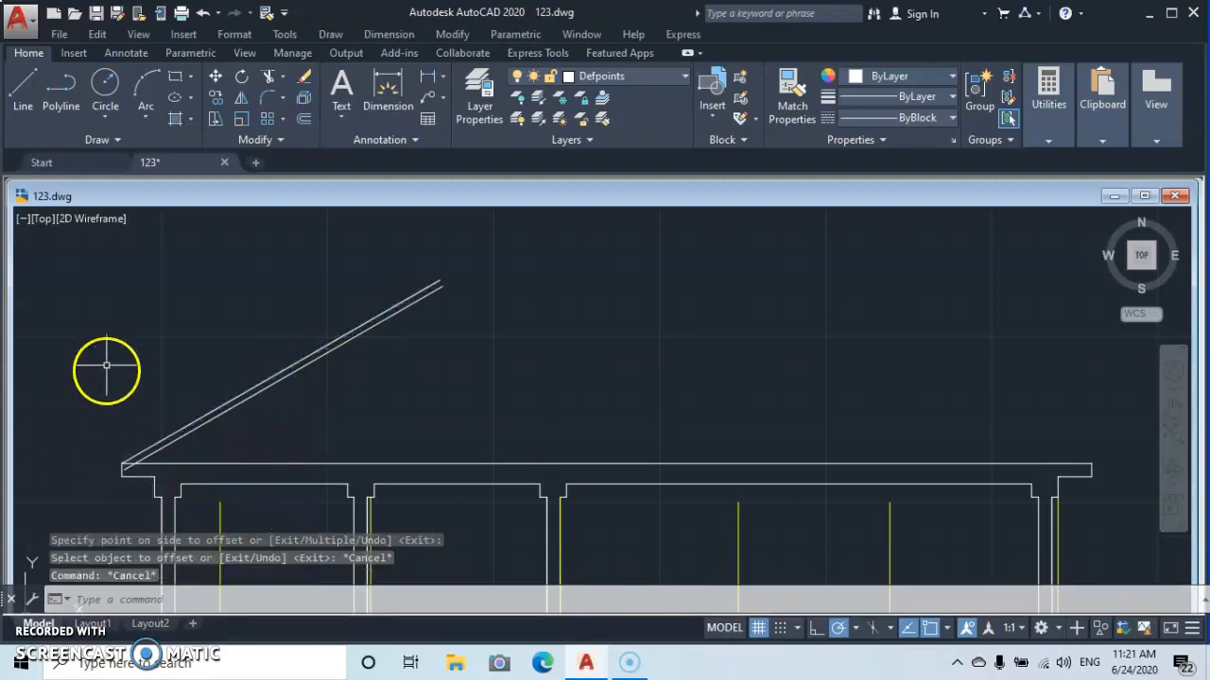
Step: Draw a horizontal line closing the slab's underside from its left inner corner to its right inner corner above the fourth column
{"action": "left_click", "coordinate": [29, 86]}
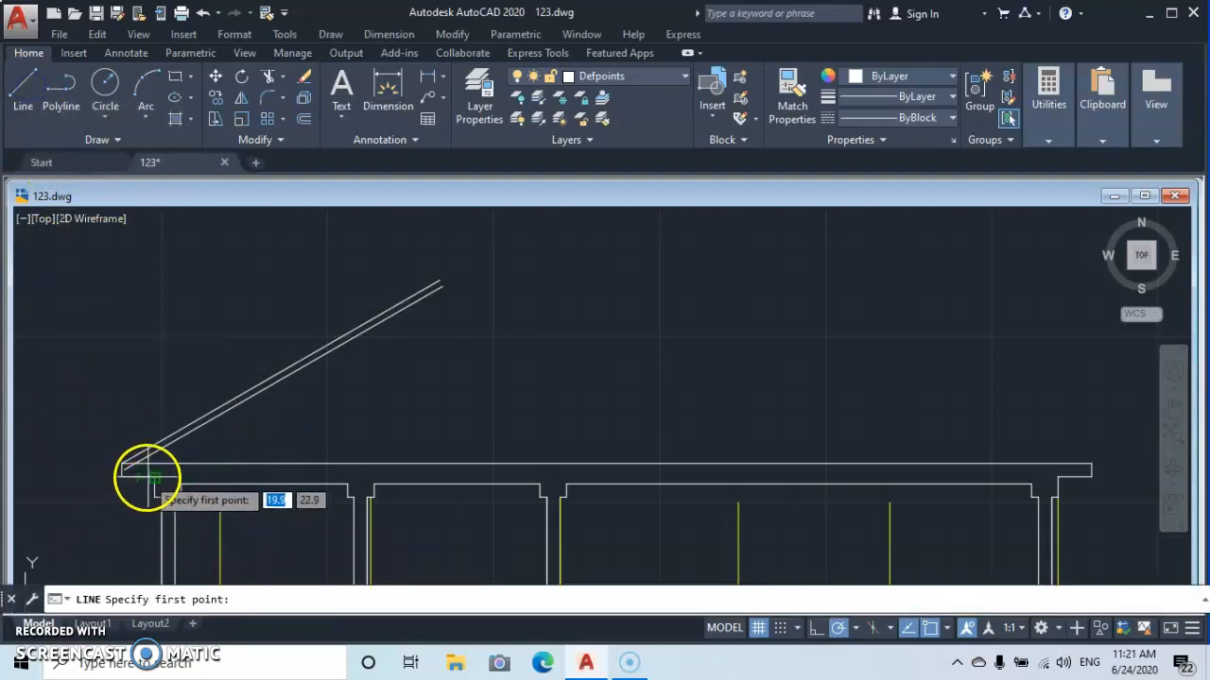
{"action": "left_click", "coordinate": [151, 477]}
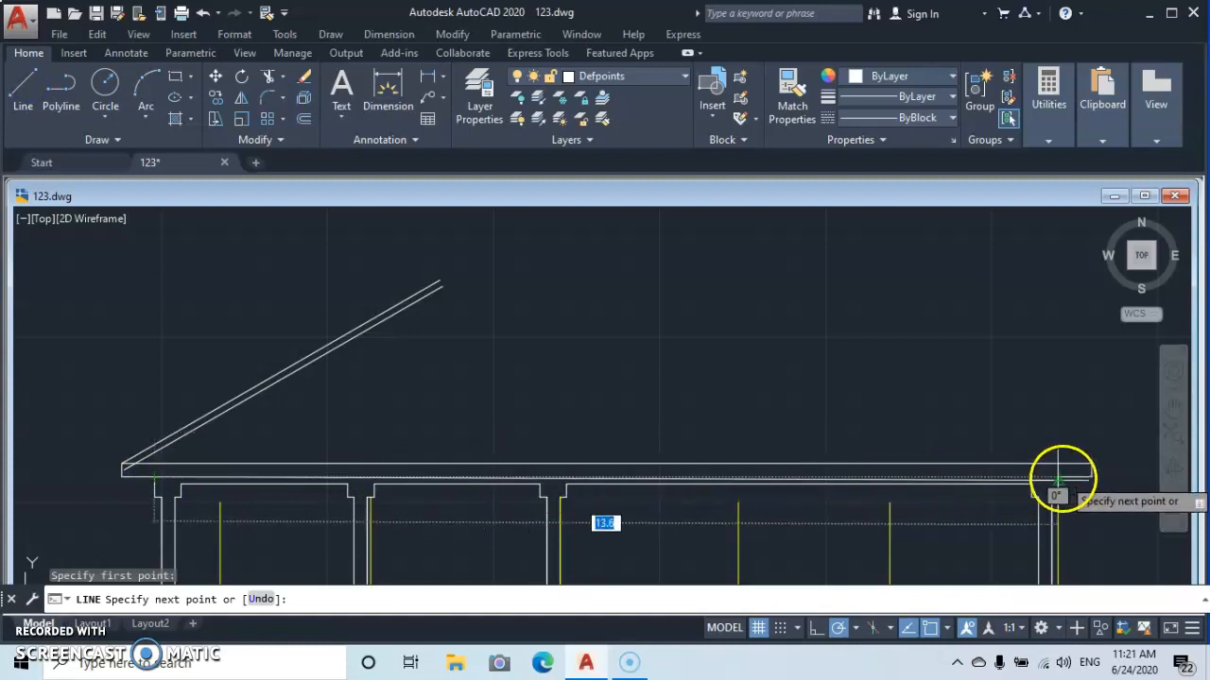
{"action": "scroll", "coordinate": [1057, 483], "scroll_direction": "up", "scroll_amount": 3}
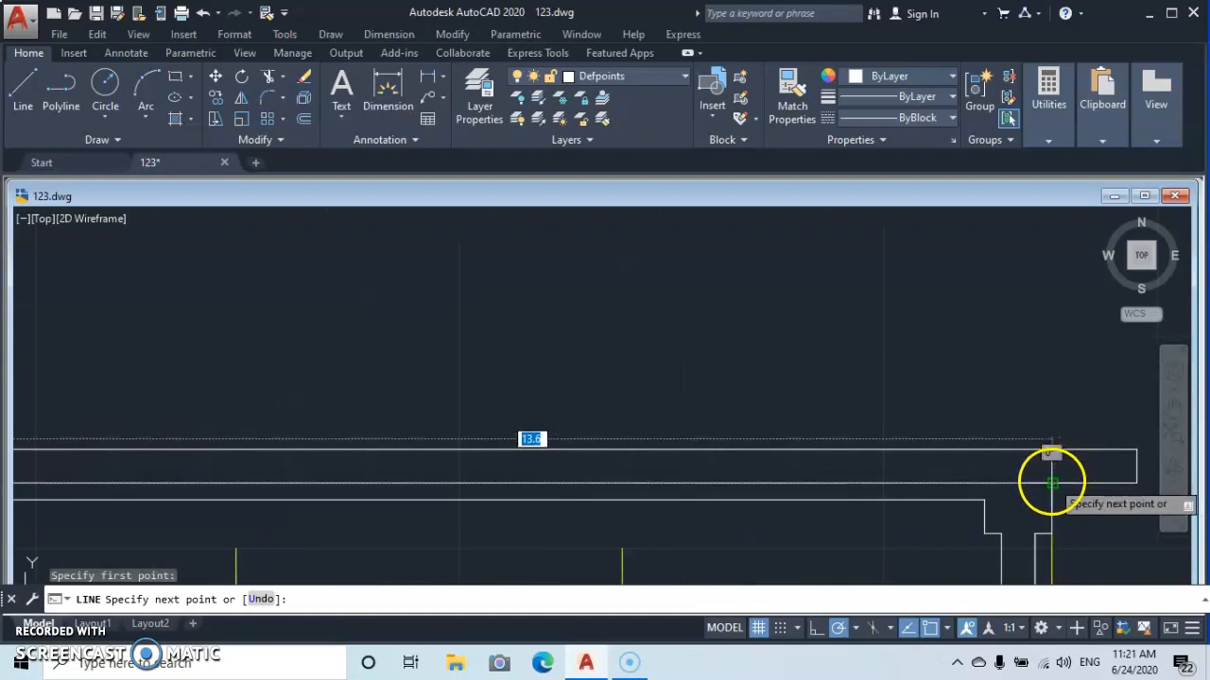
{"action": "left_click", "coordinate": [1054, 483]}
{"action": "key", "text": "Escape"}
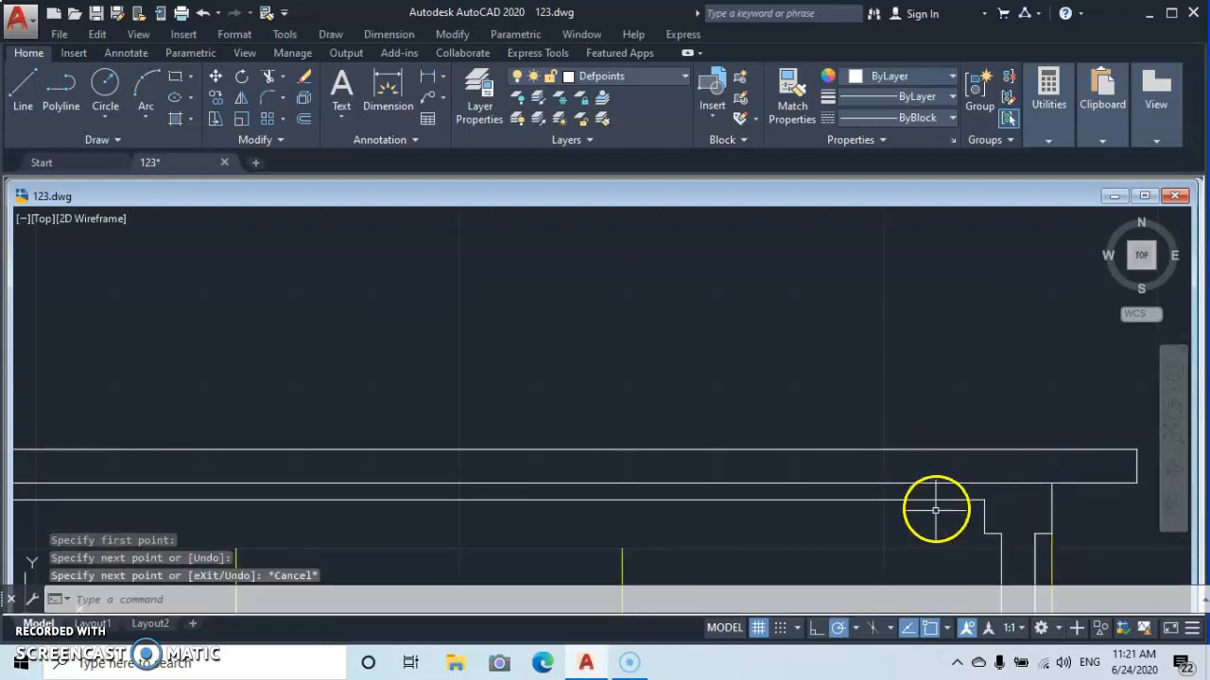
Step: Trim the end of the lower sloped roof line that protrudes into the slab's left end
{"action": "scroll", "coordinate": [216, 384], "scroll_direction": "down", "scroll_amount": 3}
{"action": "mouse_move", "coordinate": [217, 383]}
{"action": "middle_mouse_down"}
{"action": "mouse_move", "coordinate": [799, 406]}
{"action": "mouse_move", "coordinate": [781, 329]}
{"action": "mouse_move", "coordinate": [772, 343]}
{"action": "middle_mouse_up"}
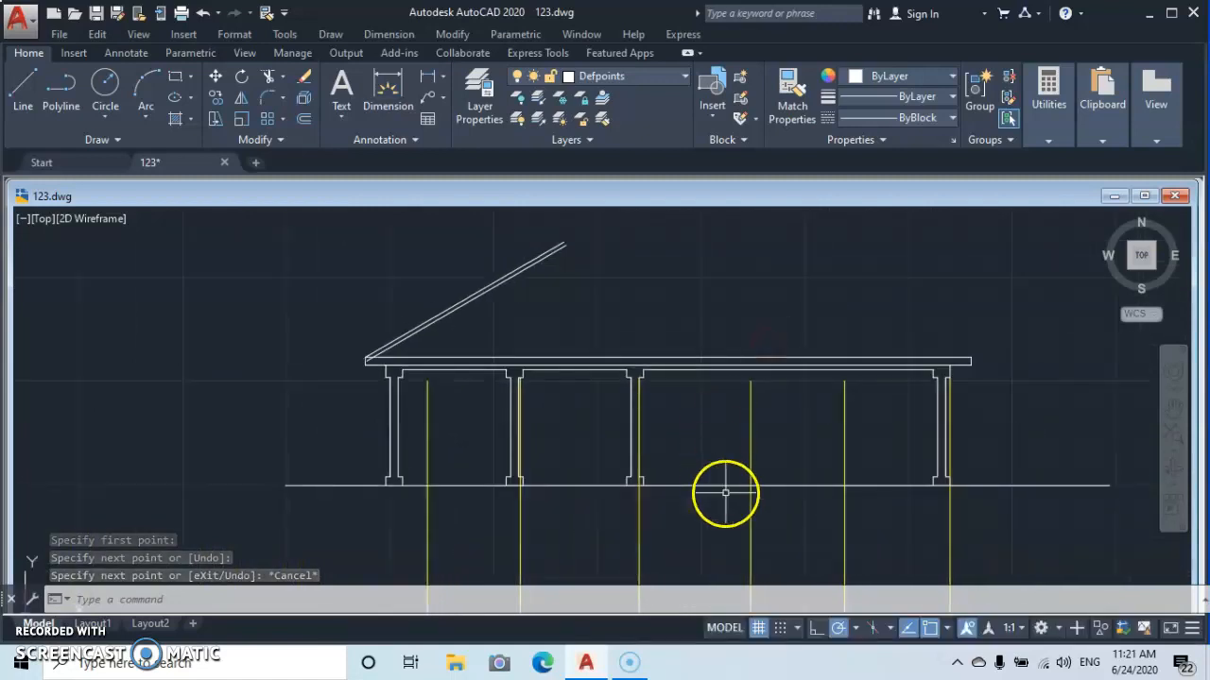
{"action": "middle_click_drag", "start_coordinate": [727, 404], "coordinate": [668, 422]}
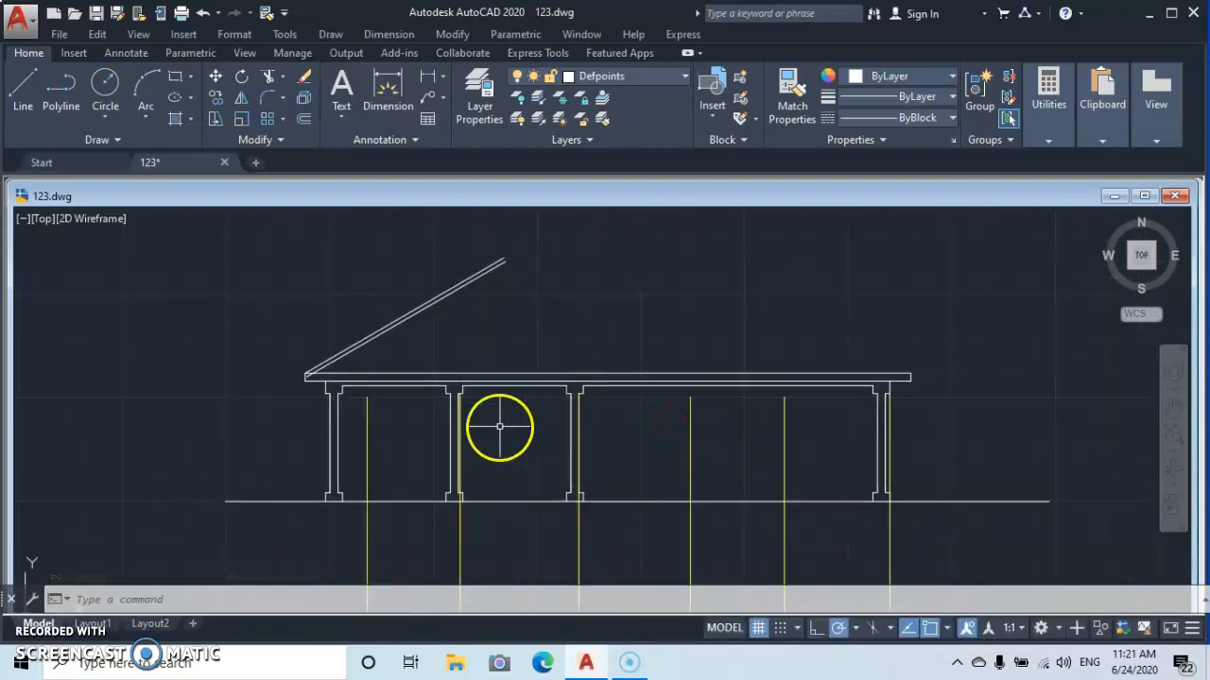
{"action": "scroll", "coordinate": [368, 363], "scroll_direction": "up", "scroll_amount": 4}
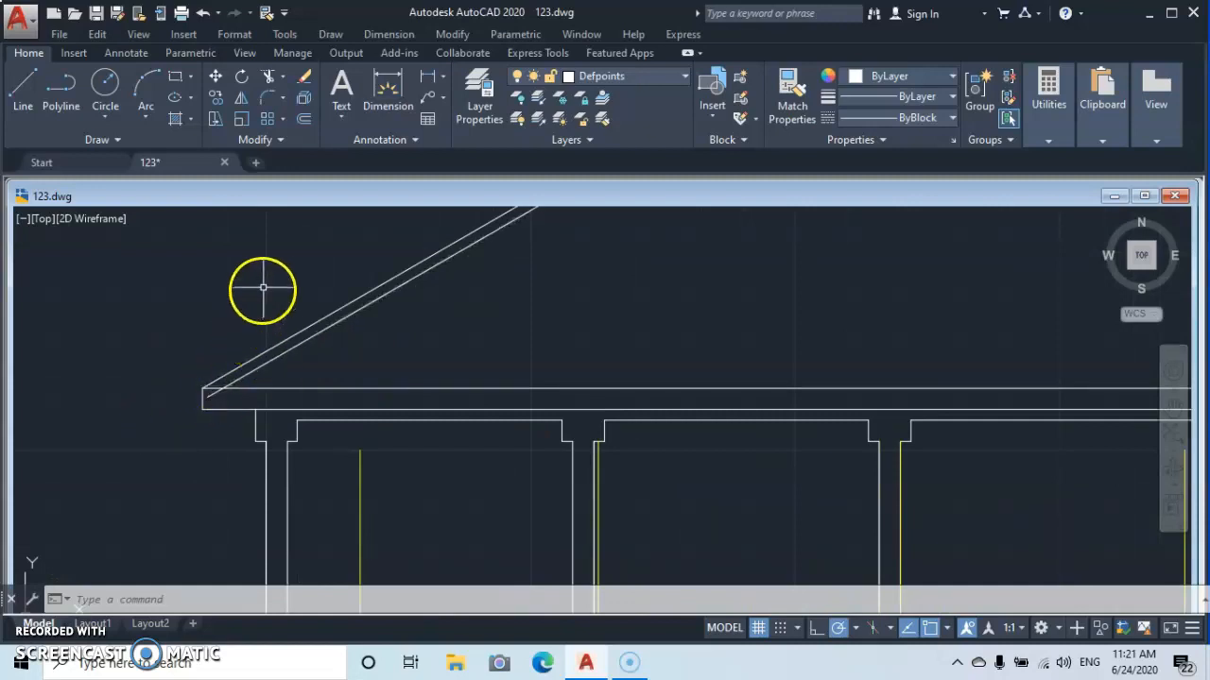
{"action": "left_click", "coordinate": [268, 83]}
{"action": "key", "text": "Return"}
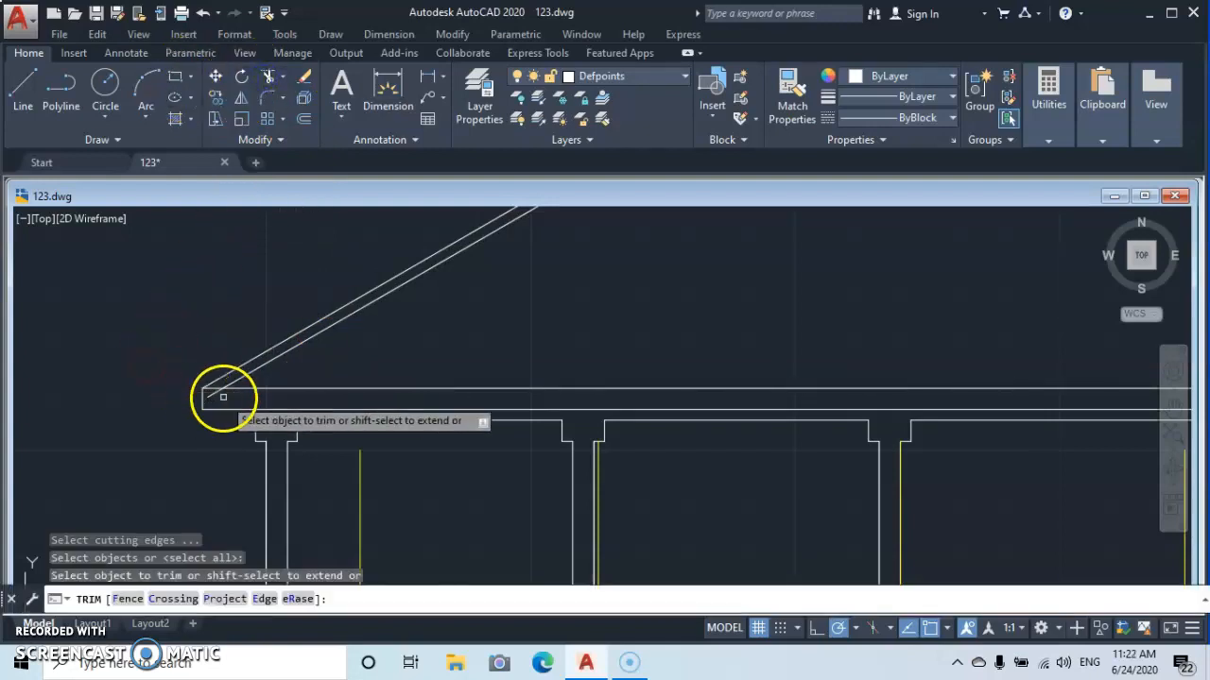
{"action": "left_click", "coordinate": [211, 391]}
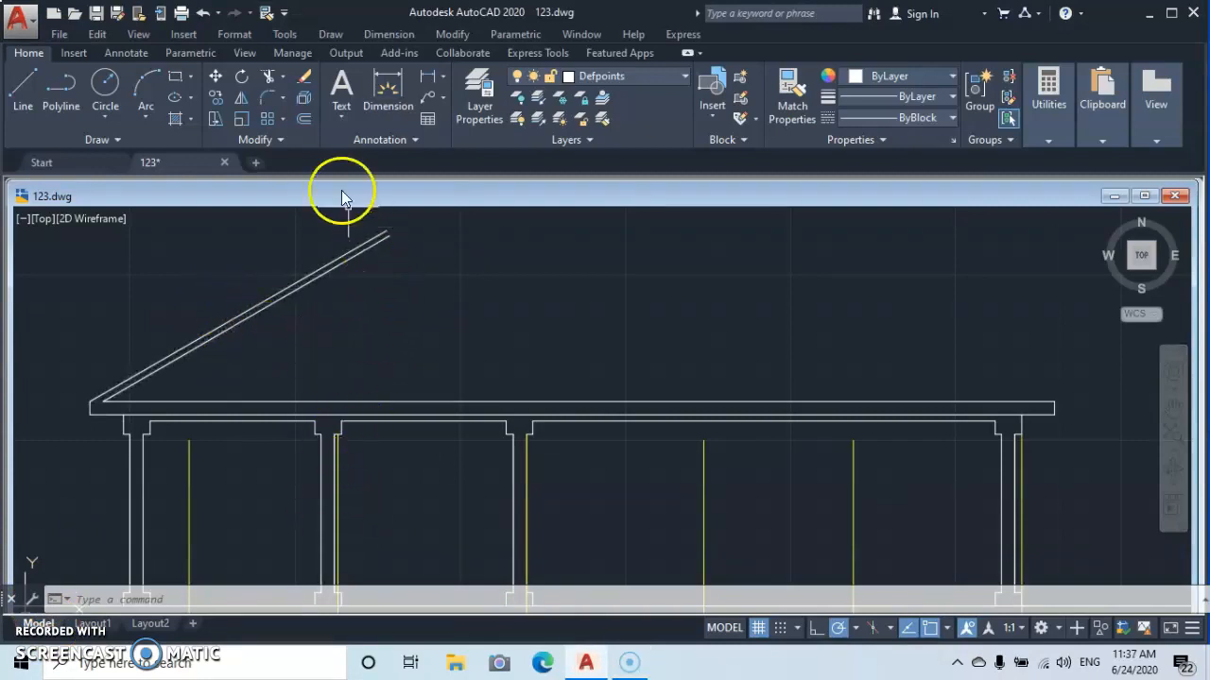
Step: Offset the second column's left shaft line 0.1 inward to mark the column's centre
{"action": "left_click", "coordinate": [303, 119]}
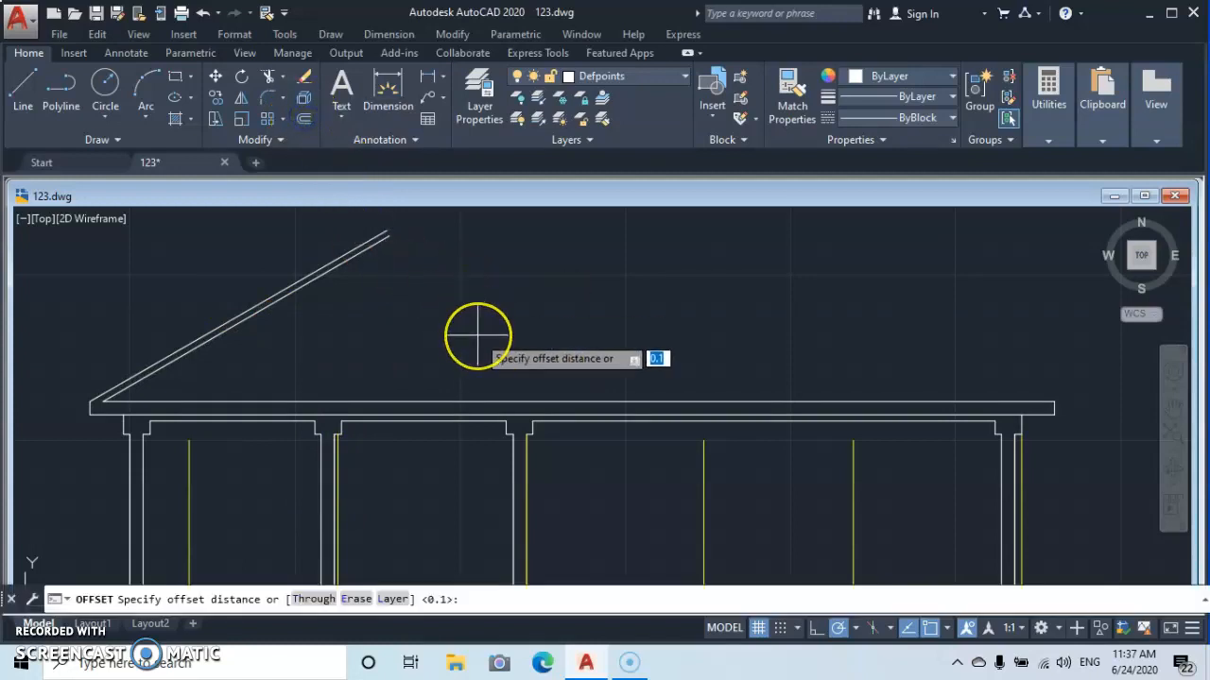
{"action": "key", "text": "Return"}
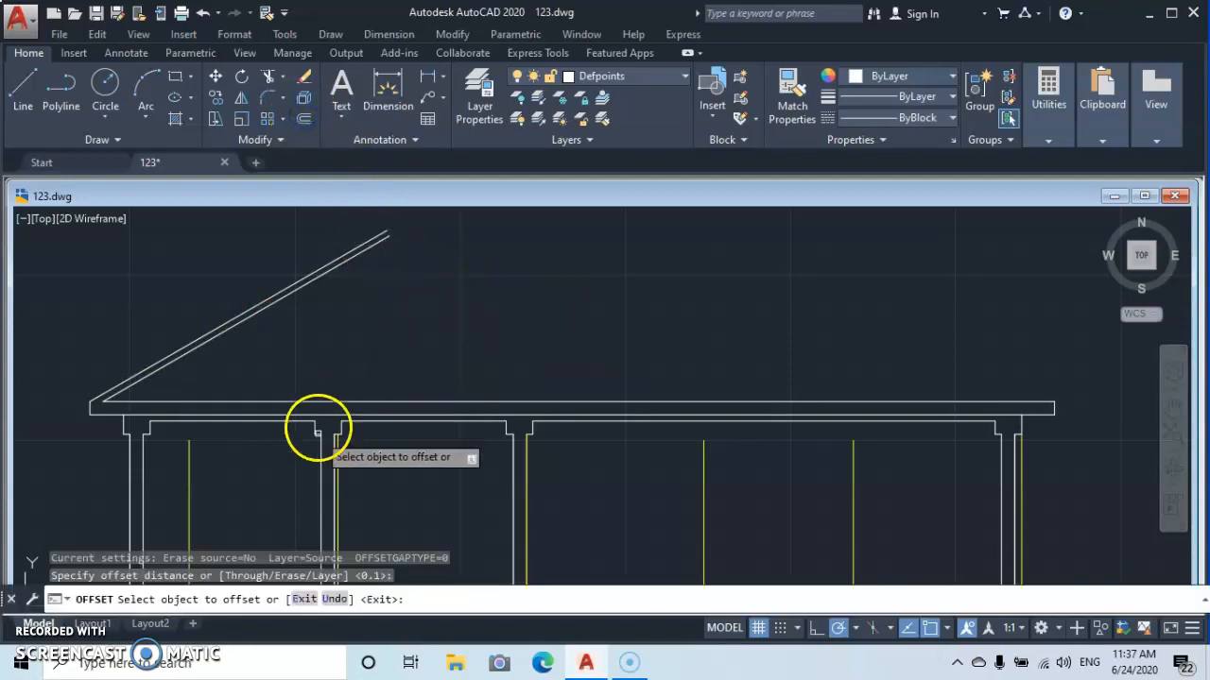
{"action": "left_click", "coordinate": [318, 475]}
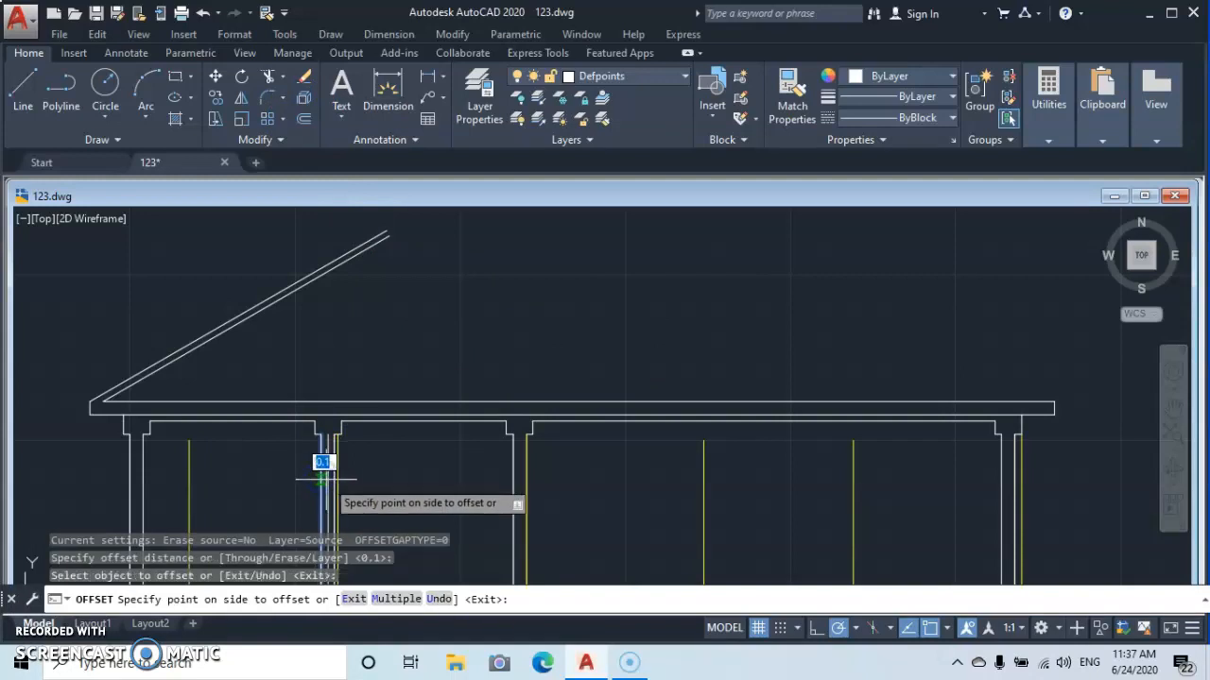
{"action": "left_click", "coordinate": [327, 480]}
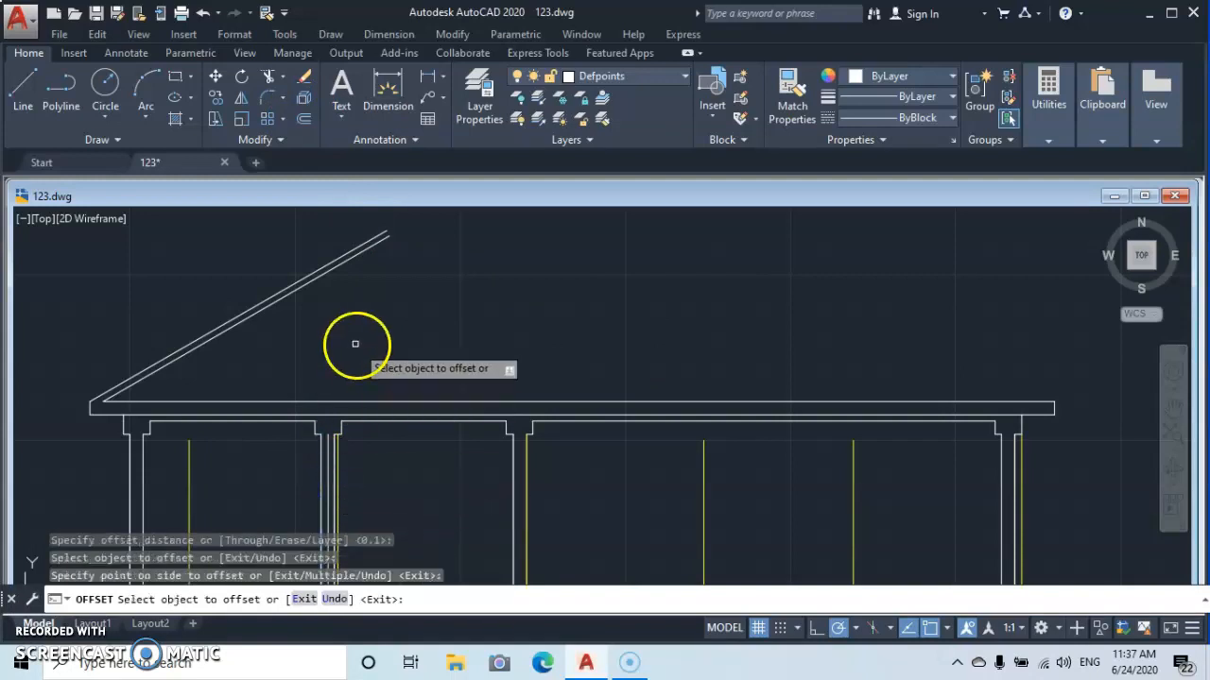
{"action": "key", "text": "Escape"}
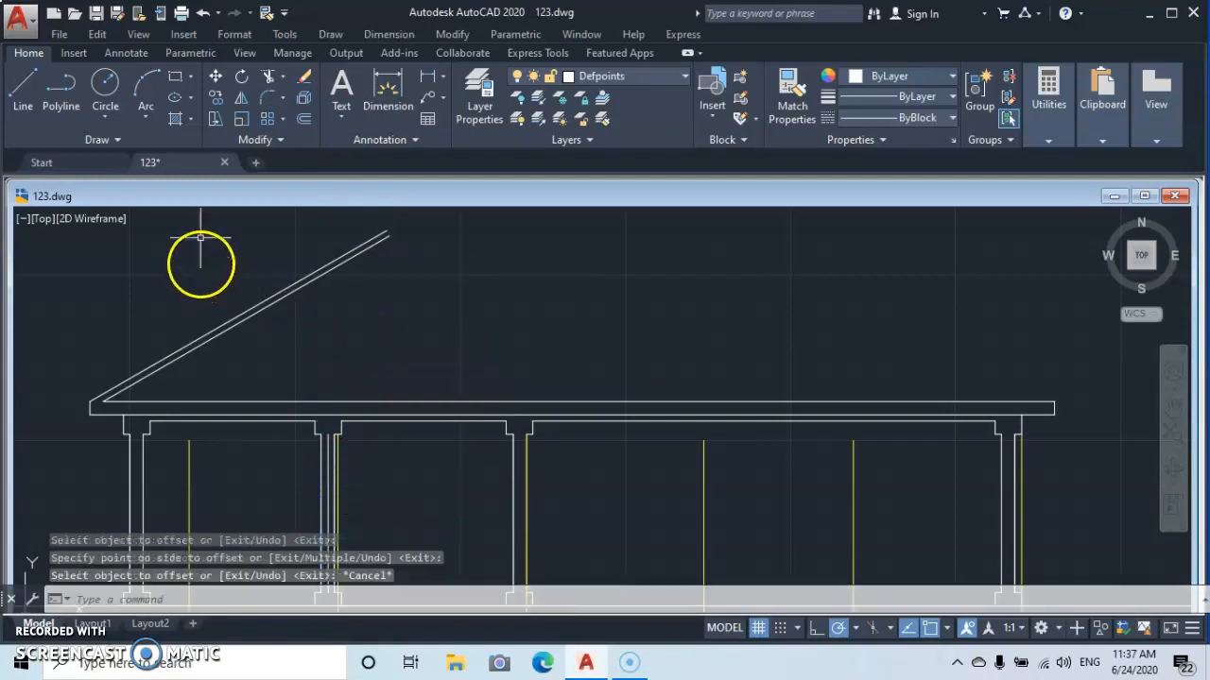
Step: Mirror the two sloped roof lines about the second column's vertical centre line, keeping the originals
{"action": "left_click", "coordinate": [241, 98]}
{"action": "left_click", "coordinate": [357, 286]}
{"action": "left_click", "coordinate": [214, 283]}
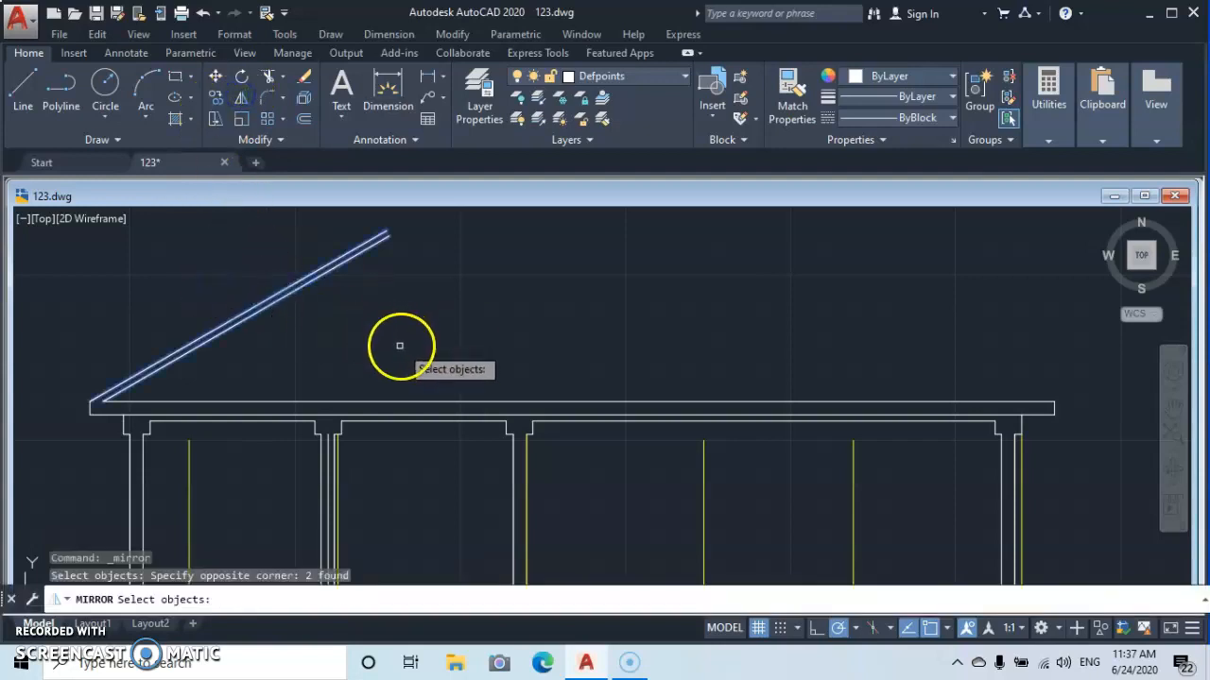
{"action": "key", "text": "Return"}
{"action": "left_click", "coordinate": [327, 435]}
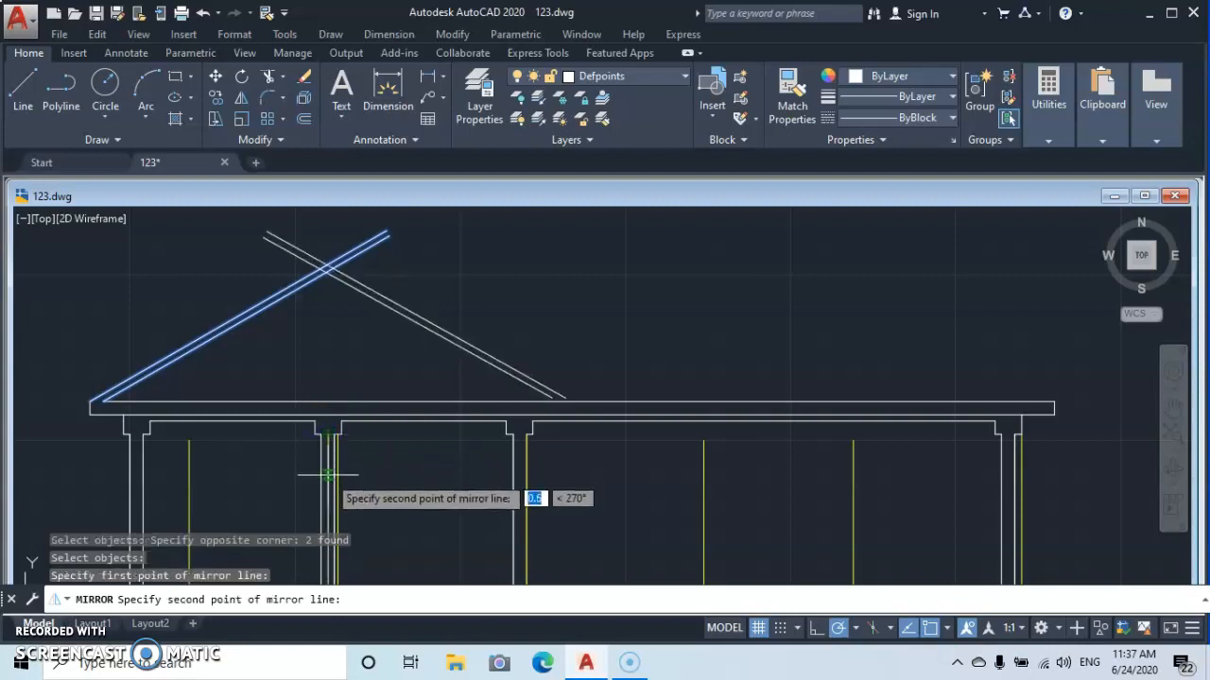
{"action": "left_click", "coordinate": [327, 392]}
{"action": "left_click", "coordinate": [372, 456]}
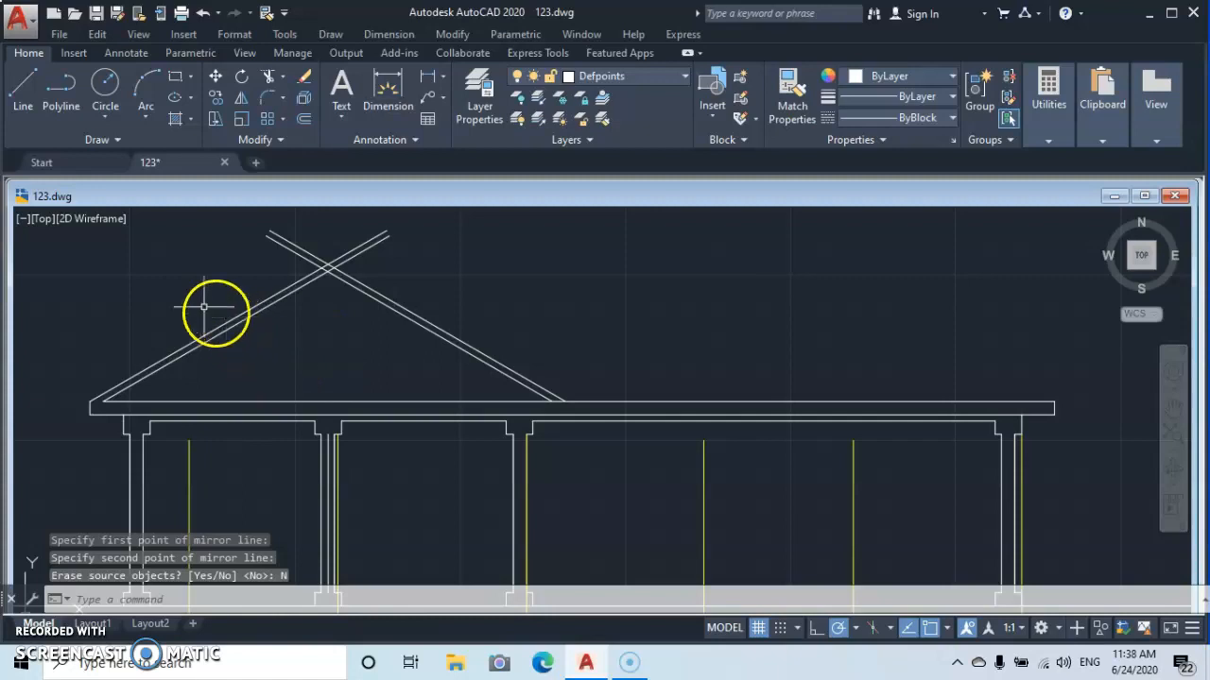
Step: Trim the ends of the sloped roof lines that extend past their crossing at the ridge
{"action": "left_click", "coordinate": [268, 76]}
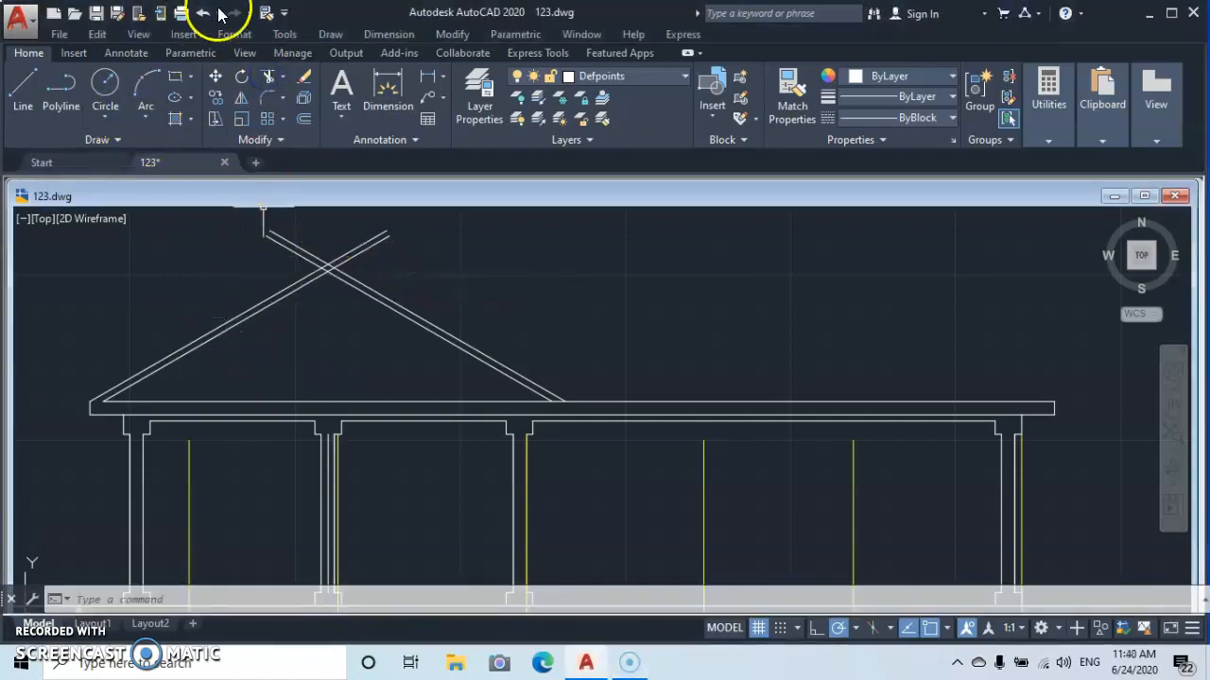
{"action": "left_click", "coordinate": [274, 74]}
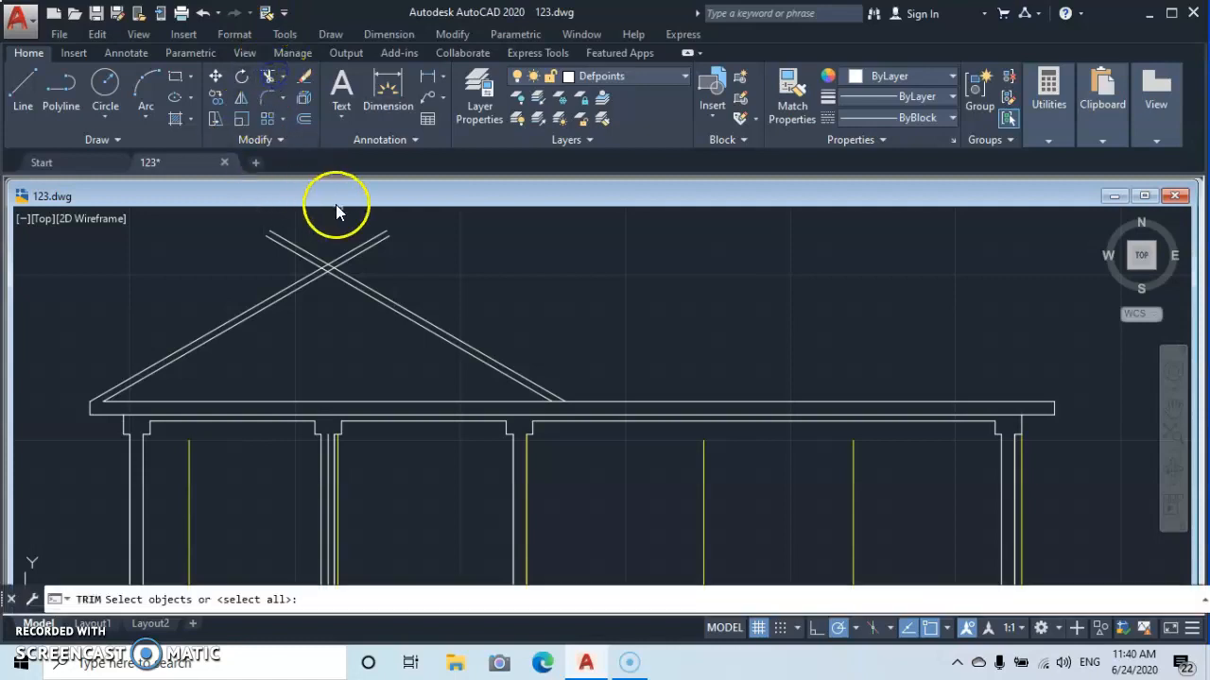
{"action": "key", "text": "Return"}
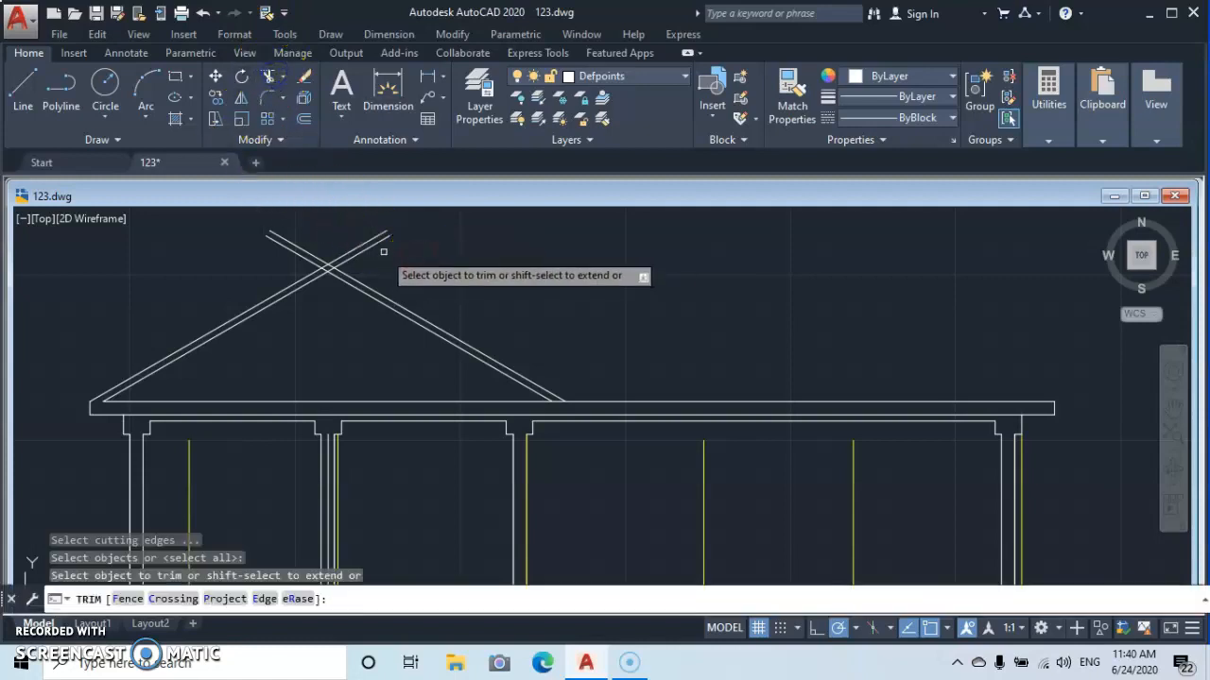
{"action": "left_click", "coordinate": [381, 245]}
{"action": "left_click_drag", "start_coordinate": [381, 245], "coordinate": [271, 251]}
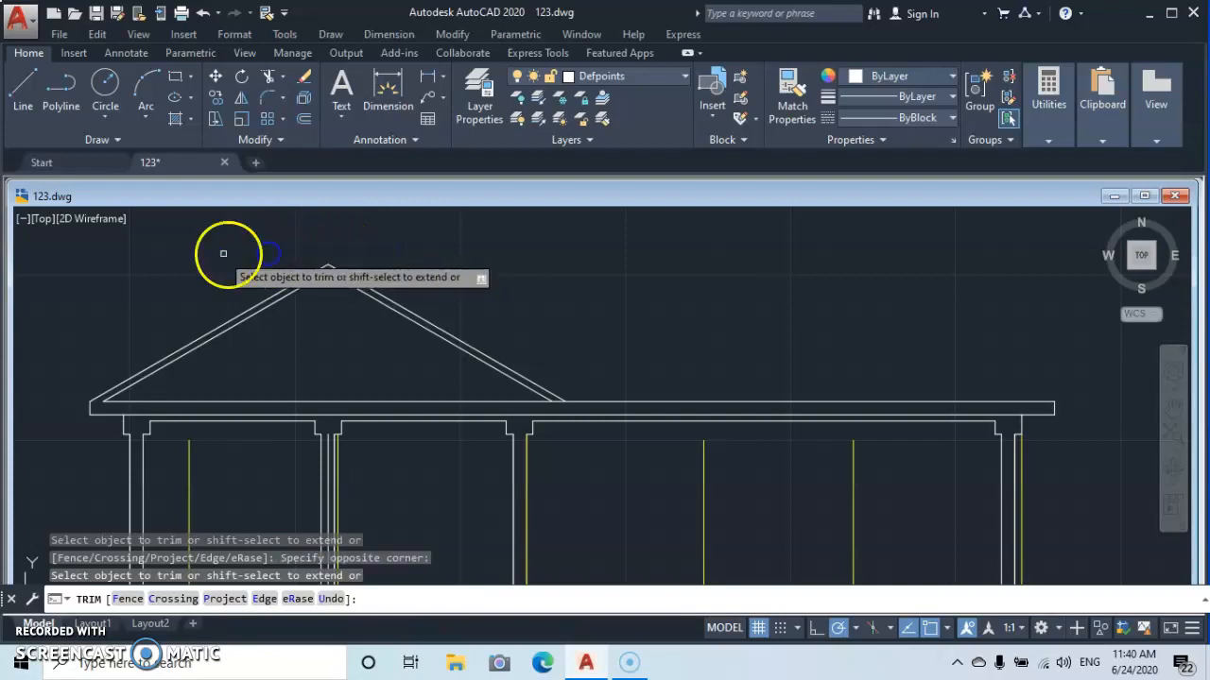
Step: Trim the short crossing pieces inside the ridge and the slab-top segment between the mirrored roof lines' lower ends
{"action": "scroll", "coordinate": [423, 259], "scroll_direction": "up", "scroll_amount": 2}
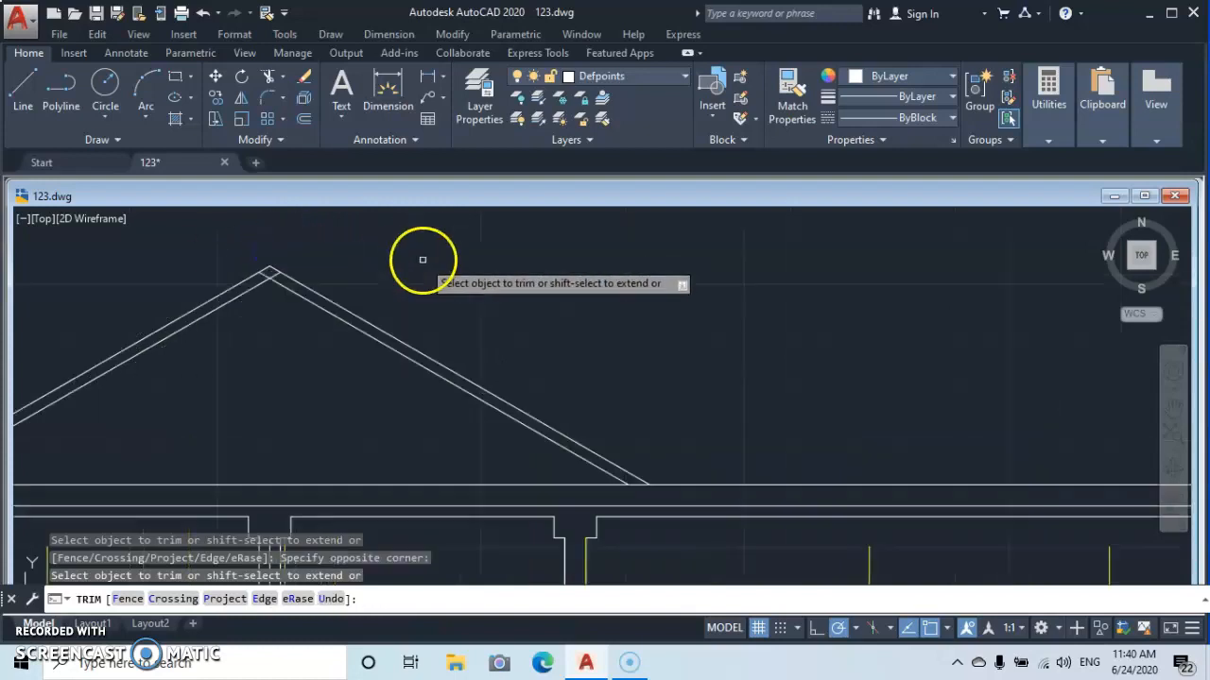
{"action": "left_click", "coordinate": [274, 274]}
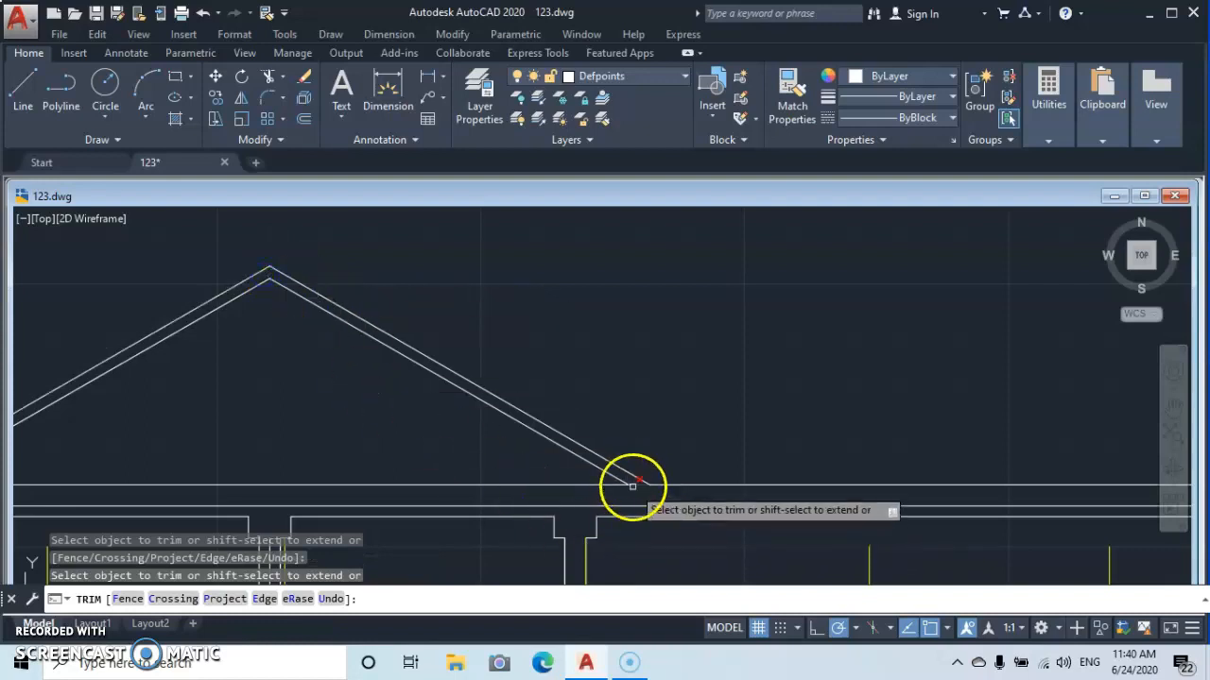
{"action": "key", "text": "Escape"}
{"action": "key", "text": "Escape"}
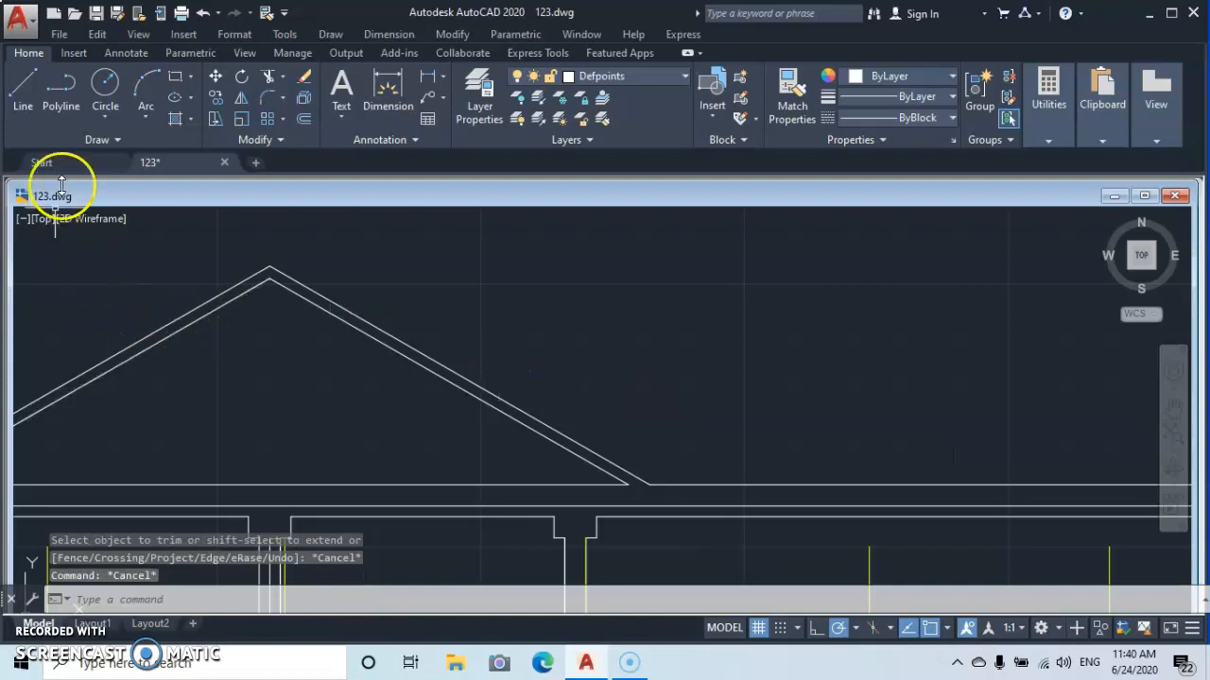
Step: Draw a vertical line from the outer mirrored roof line's lower end down to the slab's underside
{"action": "left_click", "coordinate": [23, 95]}
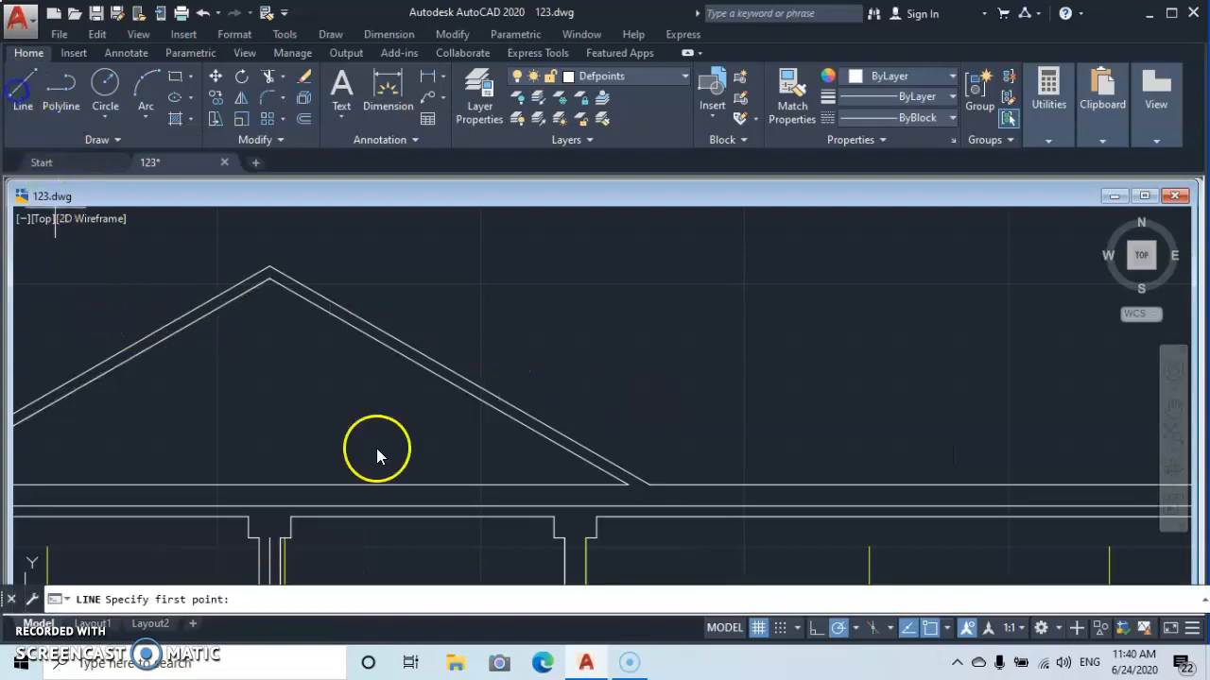
{"action": "left_click", "coordinate": [649, 486]}
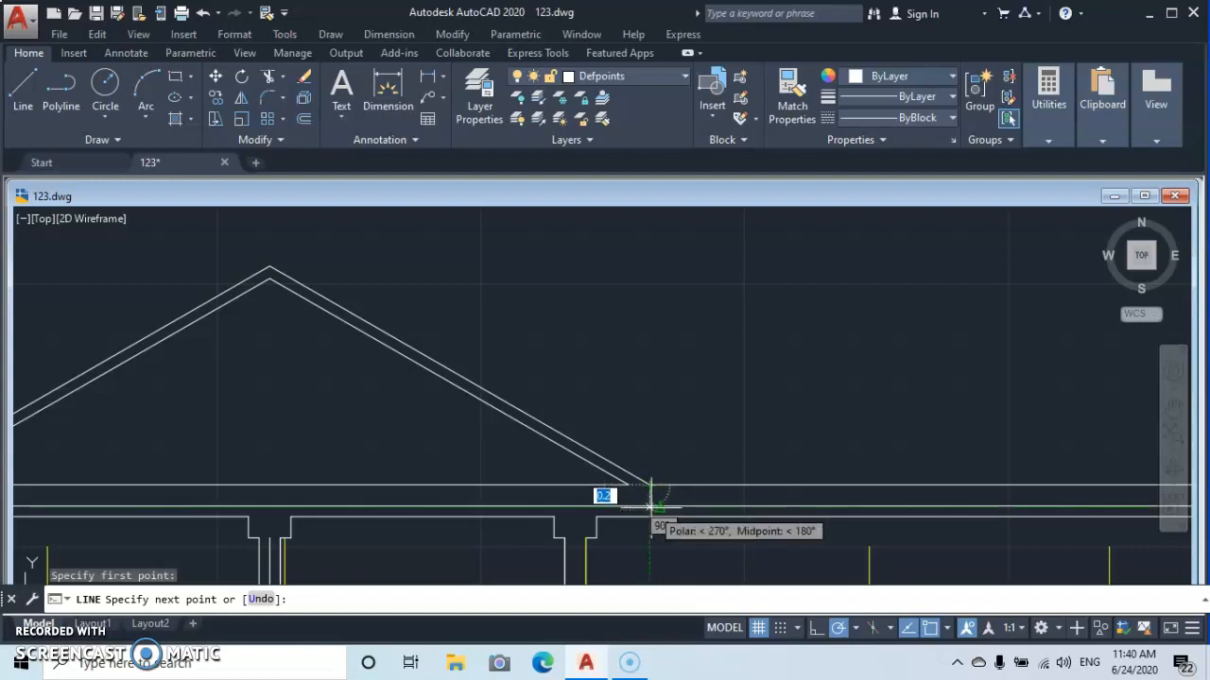
{"action": "left_click", "coordinate": [649, 508]}
{"action": "key", "text": "Escape"}
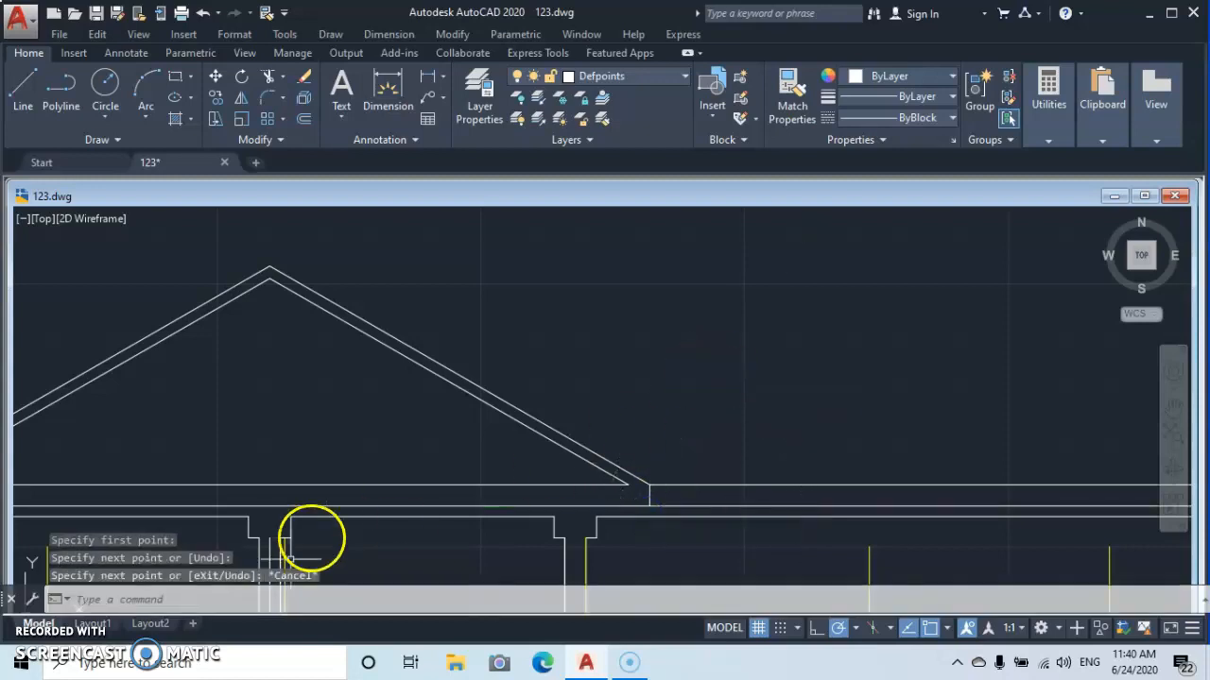